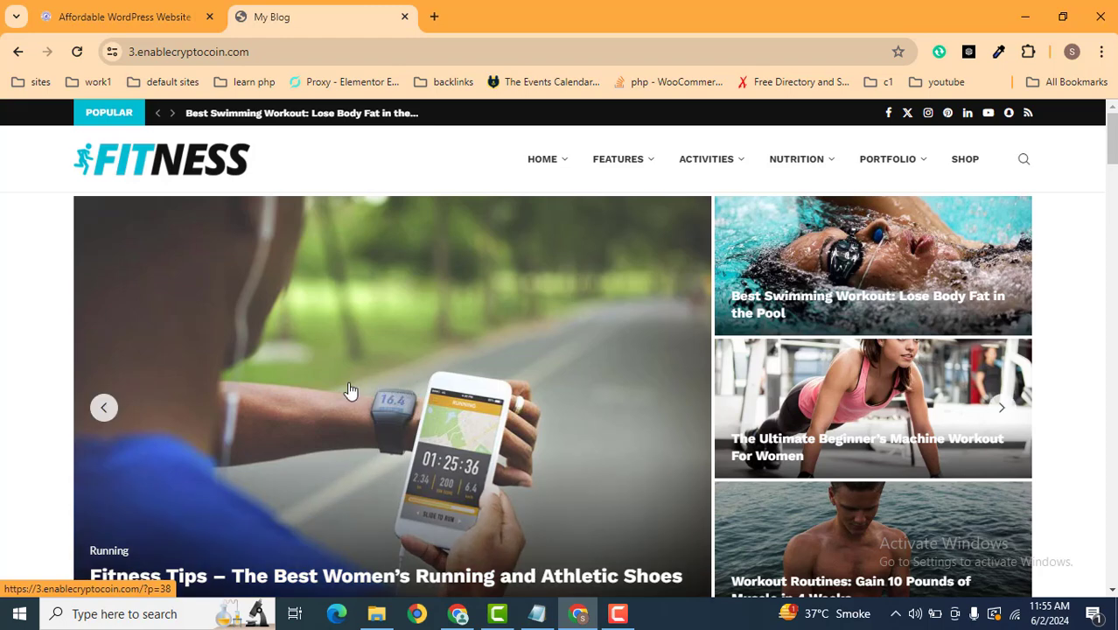
# Step: Open 'Fitness Tips – The Best Women's Running and Athletic Shoes' in a new tab and read through it
pyautogui.middleClick(424, 578)
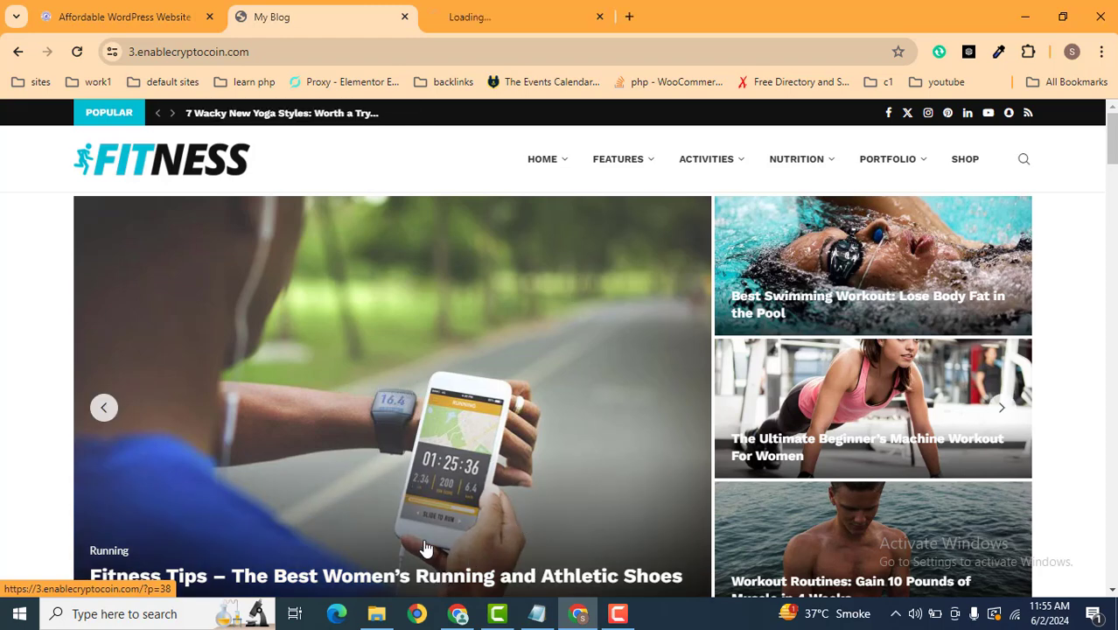
pyautogui.click(535, 10)
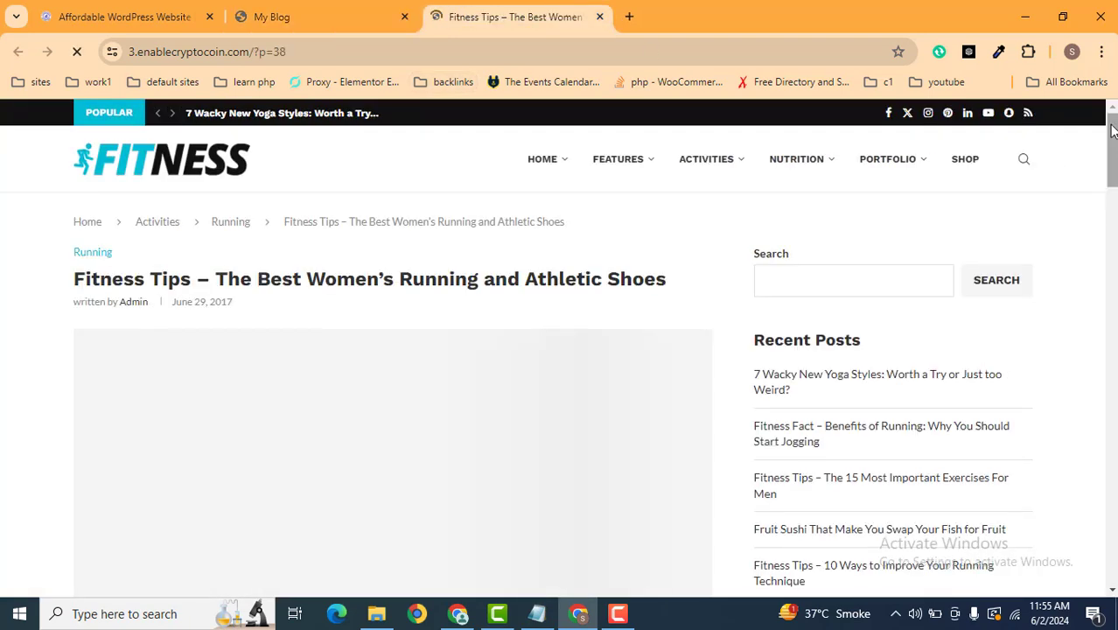
pyautogui.moveTo(1112, 129); pyautogui.dragTo(1114, 271)
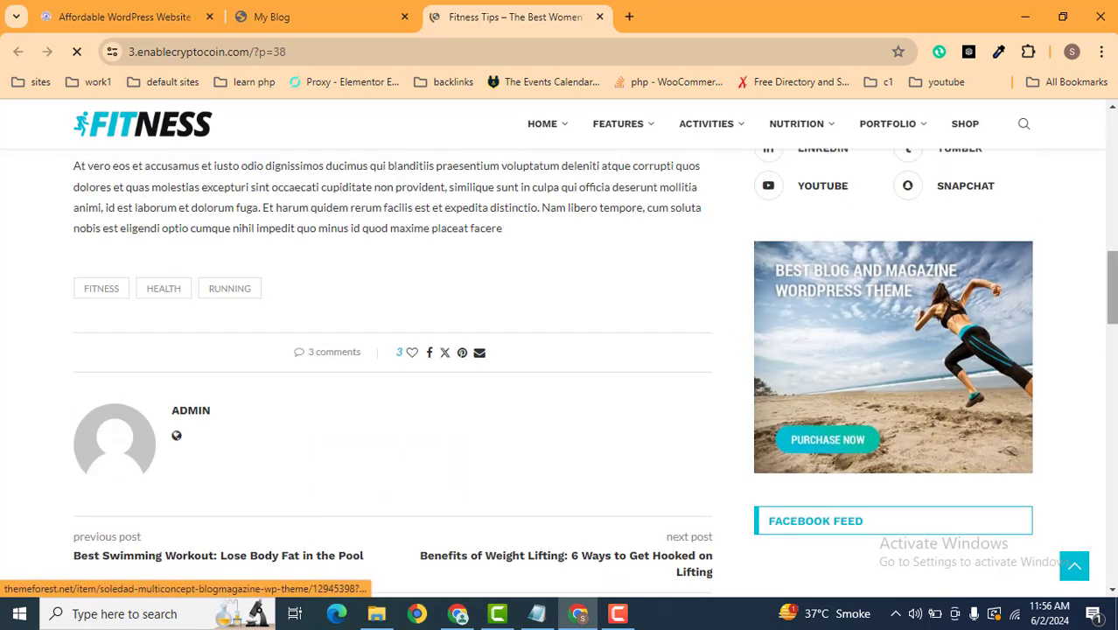
pyautogui.moveTo(1114, 278); pyautogui.dragTo(1063, 54)
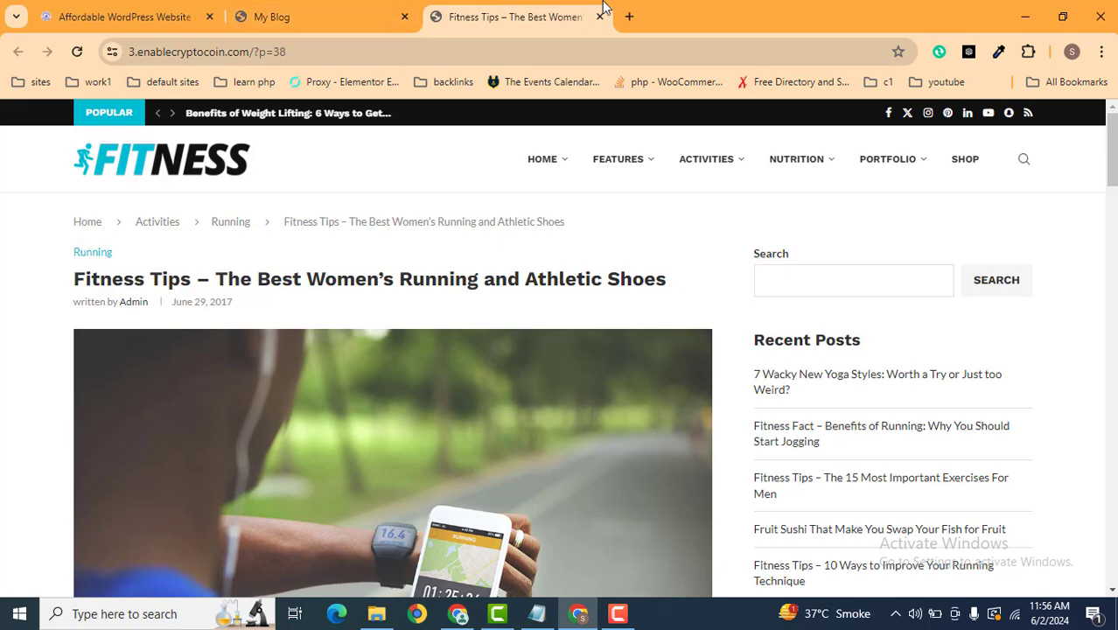
# Step: Go to bluehost.com in a new browser tab
pyautogui.click(633, 12)
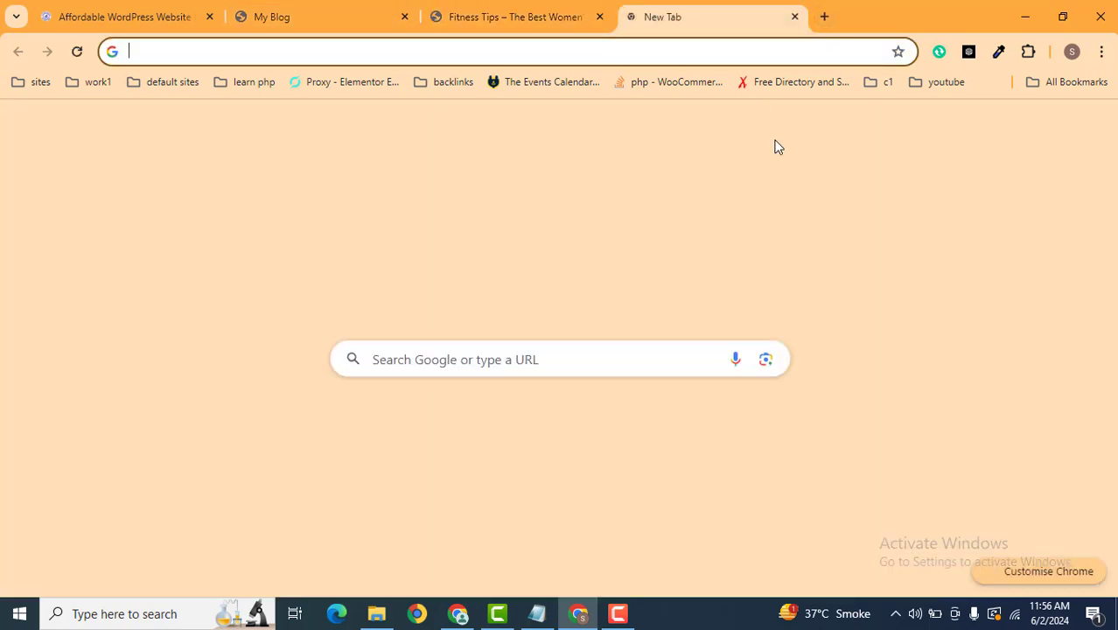
pyautogui.write('n')
pyautogui.press('BackSpace')
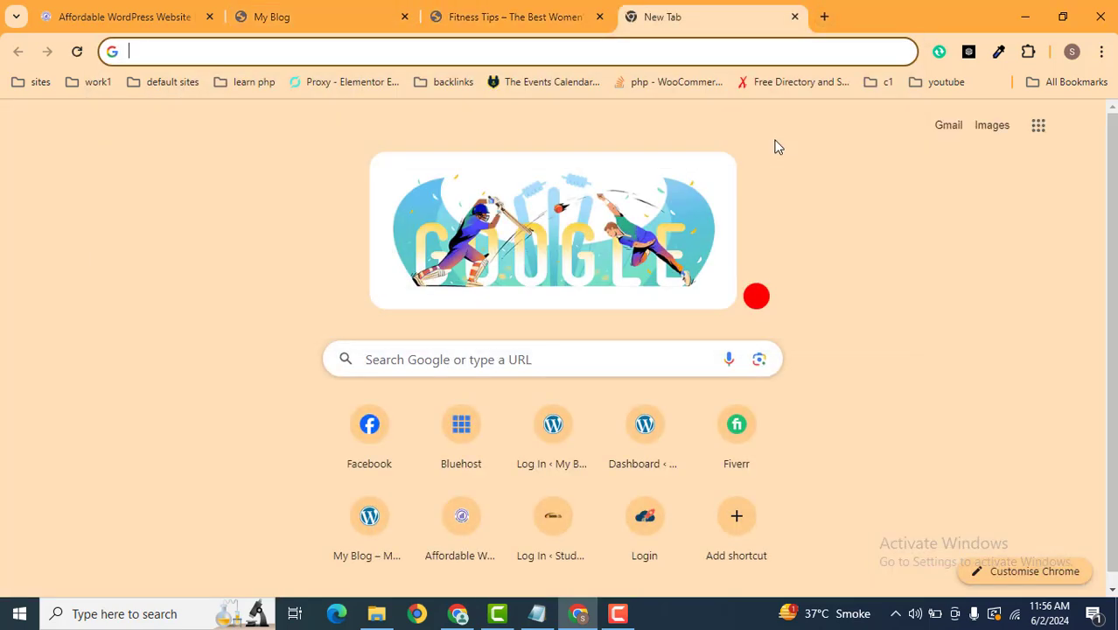
pyautogui.write('bluehost.com')
pyautogui.press('Return')
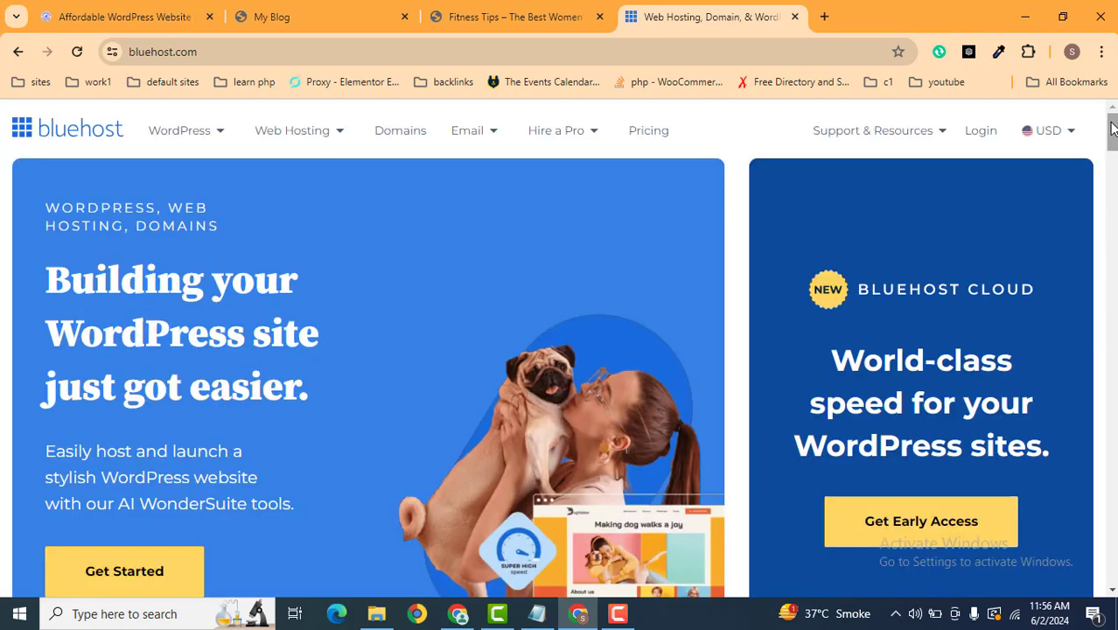
# Step: Select the Basic hosting plan and skip the online store offer
pyautogui.moveTo(1111, 129); pyautogui.dragTo(1111, 133)
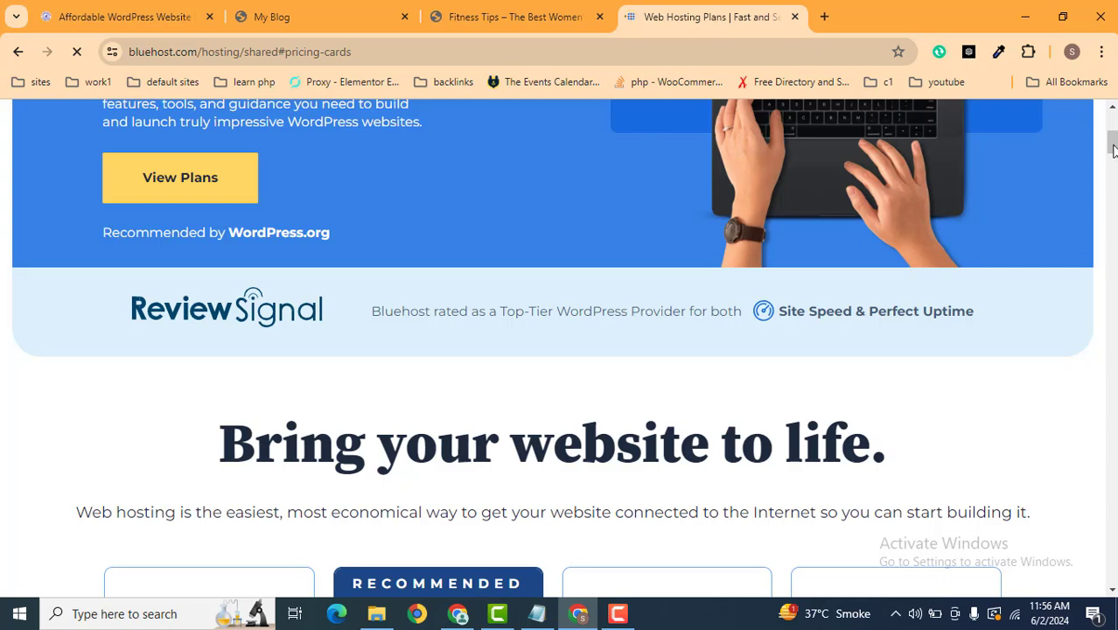
pyautogui.moveTo(1111, 147); pyautogui.dragTo(1111, 168)
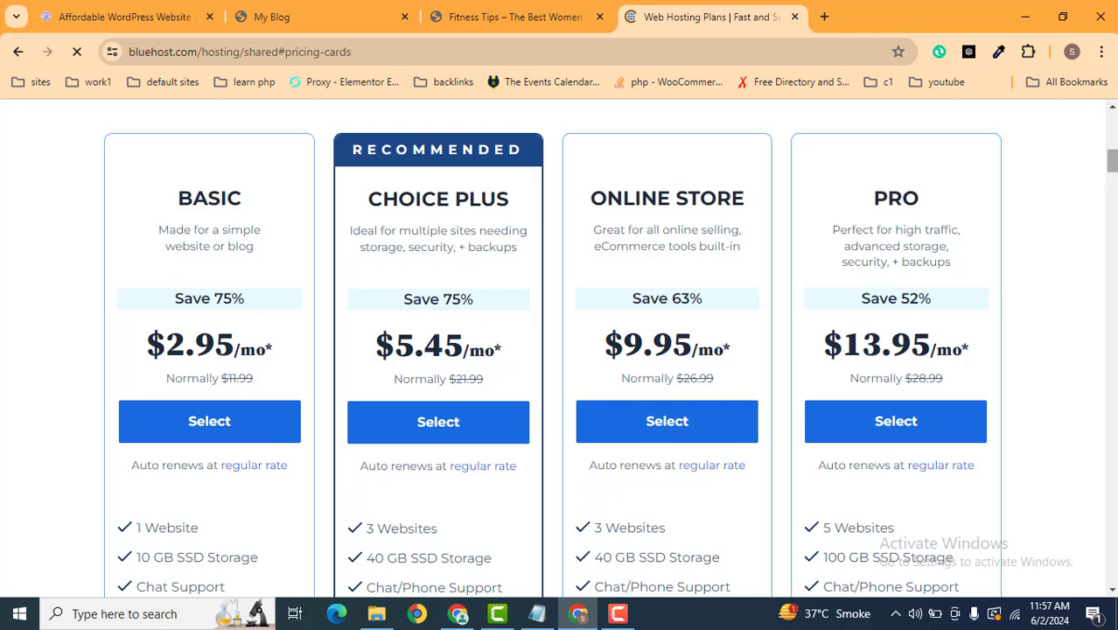
pyautogui.moveTo(1110, 165); pyautogui.dragTo(1113, 167)
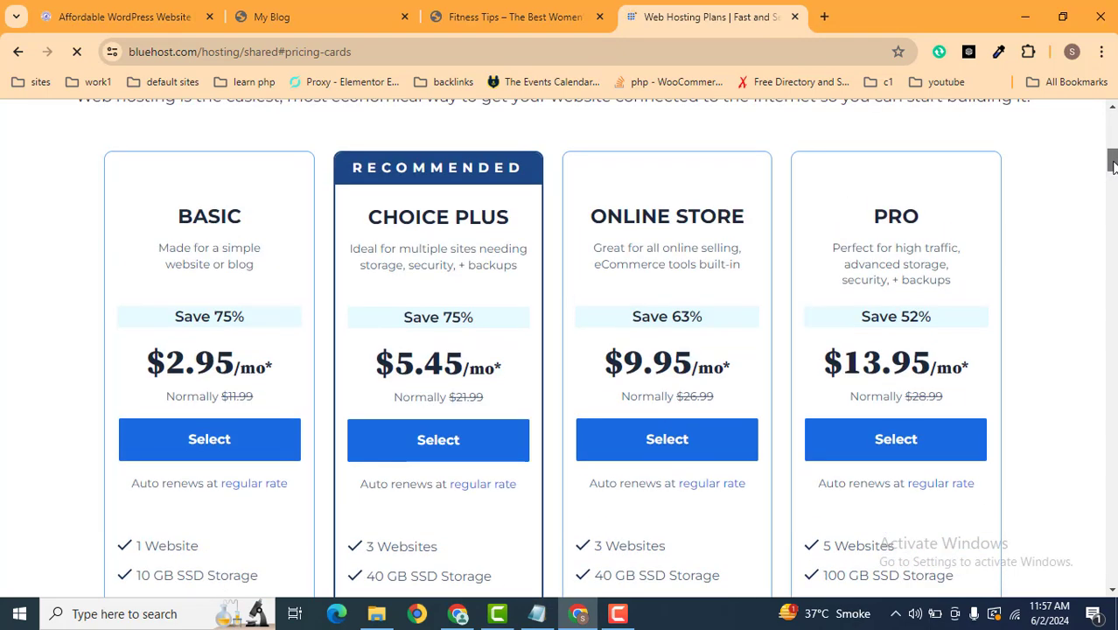
pyautogui.click(162, 447)
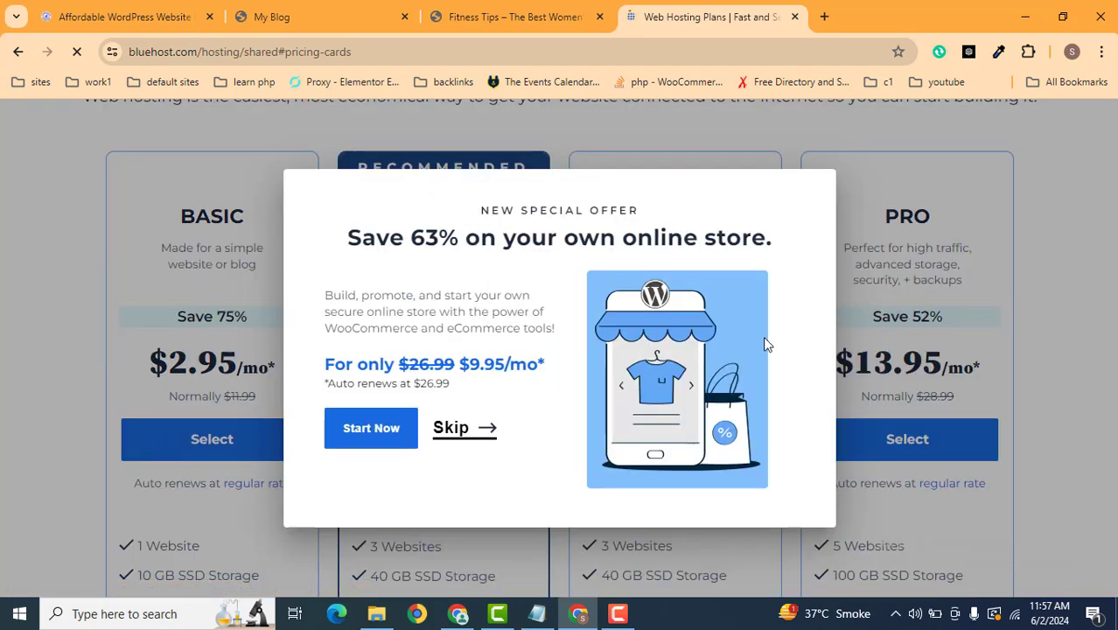
pyautogui.click(456, 428)
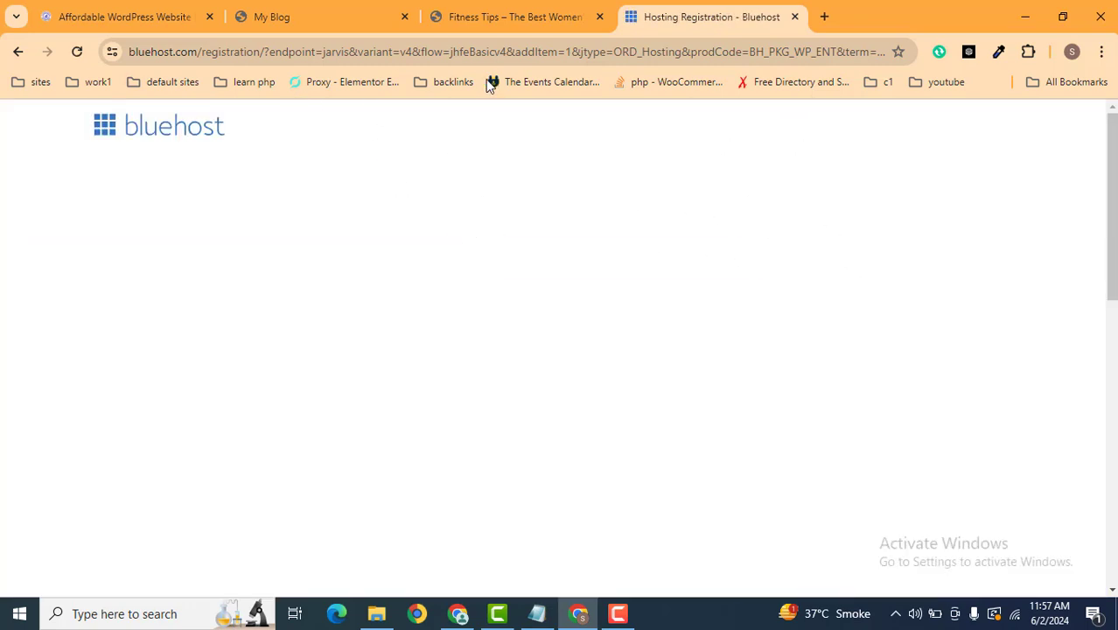
# Step: Check healthblog2024 as a new domain and scroll down to Payment Information on the checkout form
pyautogui.click(135, 17)
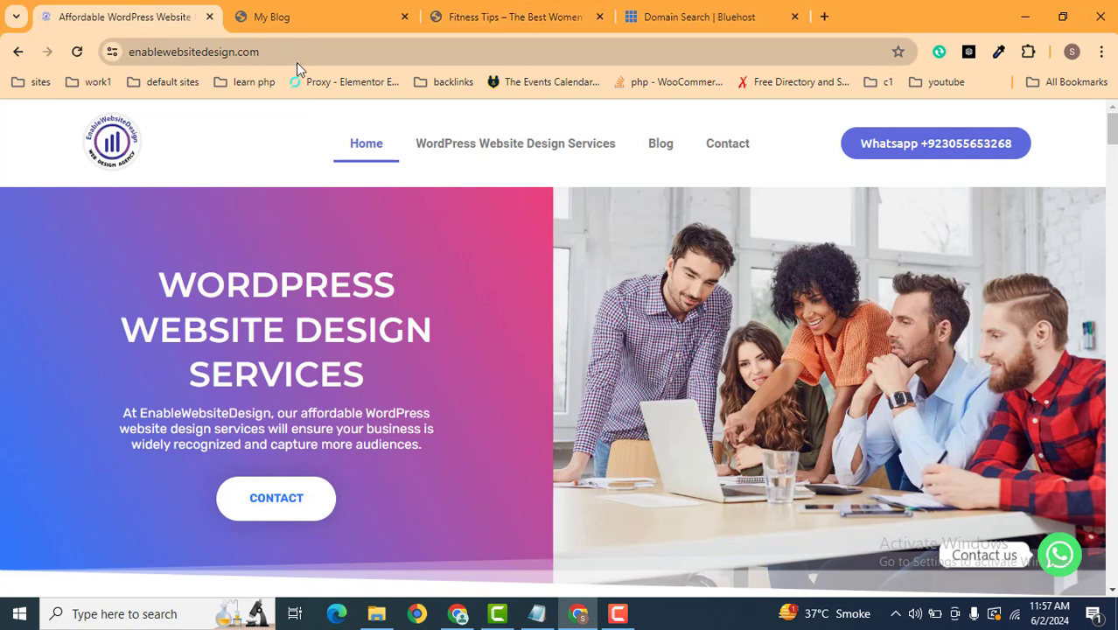
pyautogui.click(711, 16)
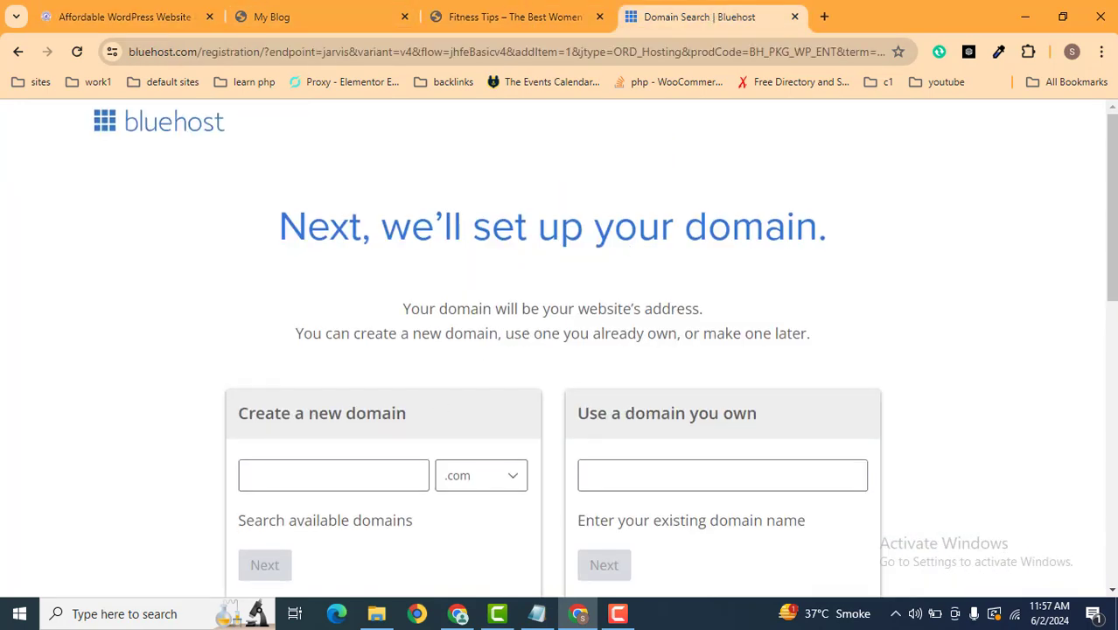
pyautogui.scroll(-1, 292, 389)
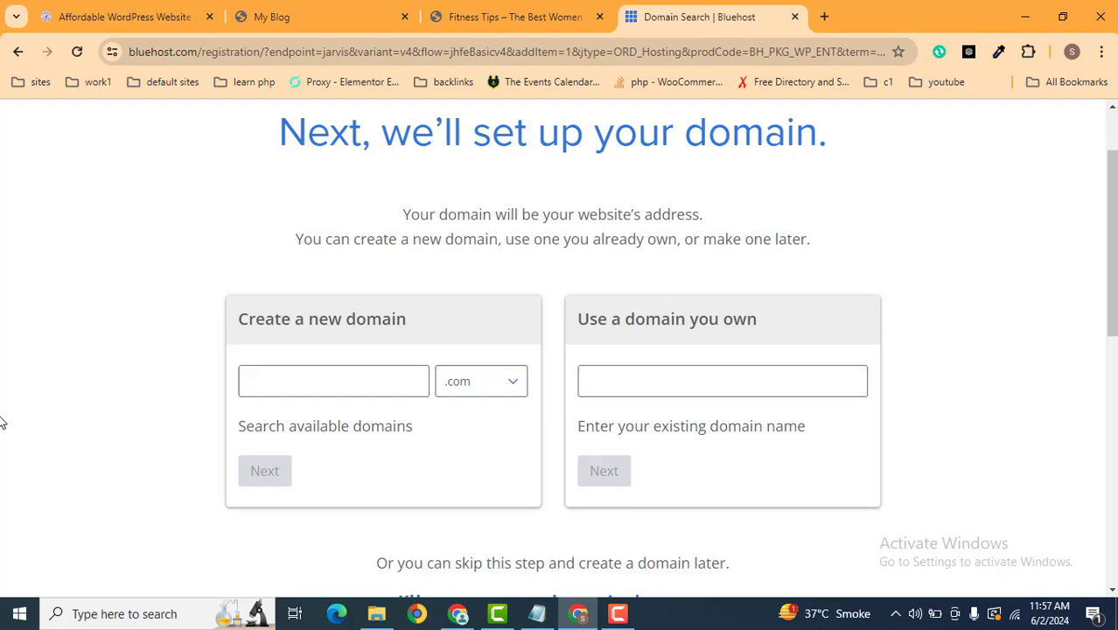
pyautogui.write('healt')
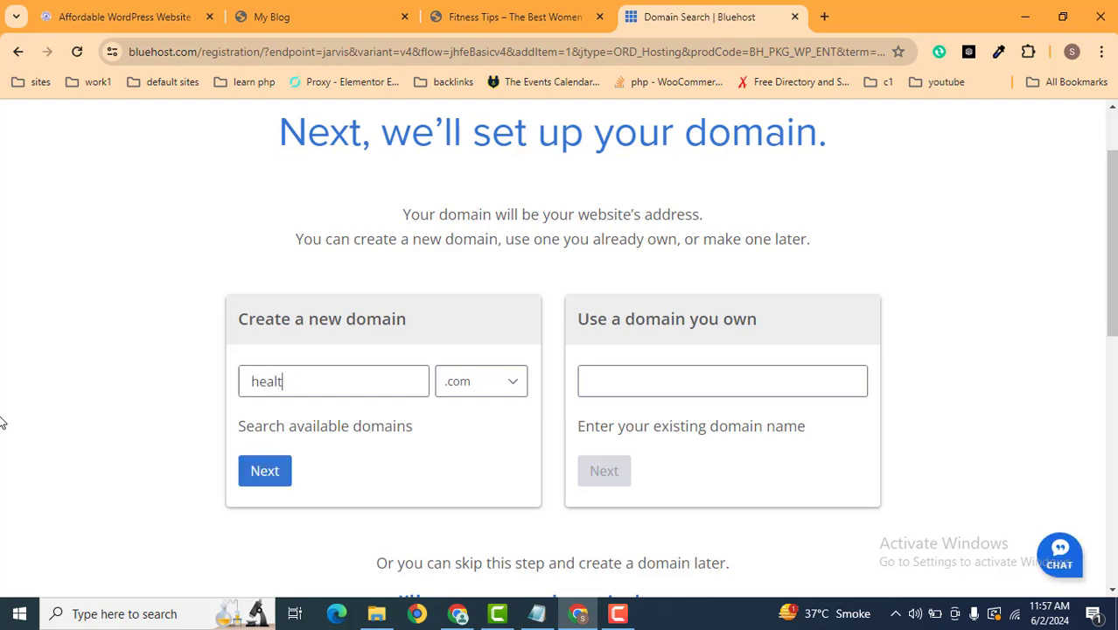
pyautogui.write('hbl')
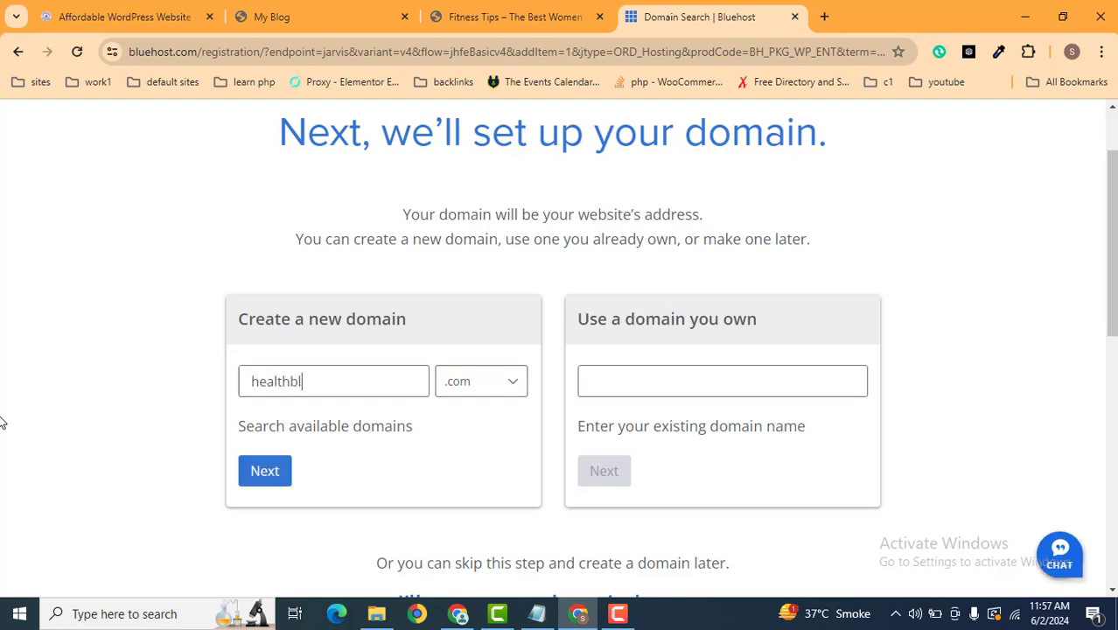
pyautogui.write('og2024')
pyautogui.press('Return')
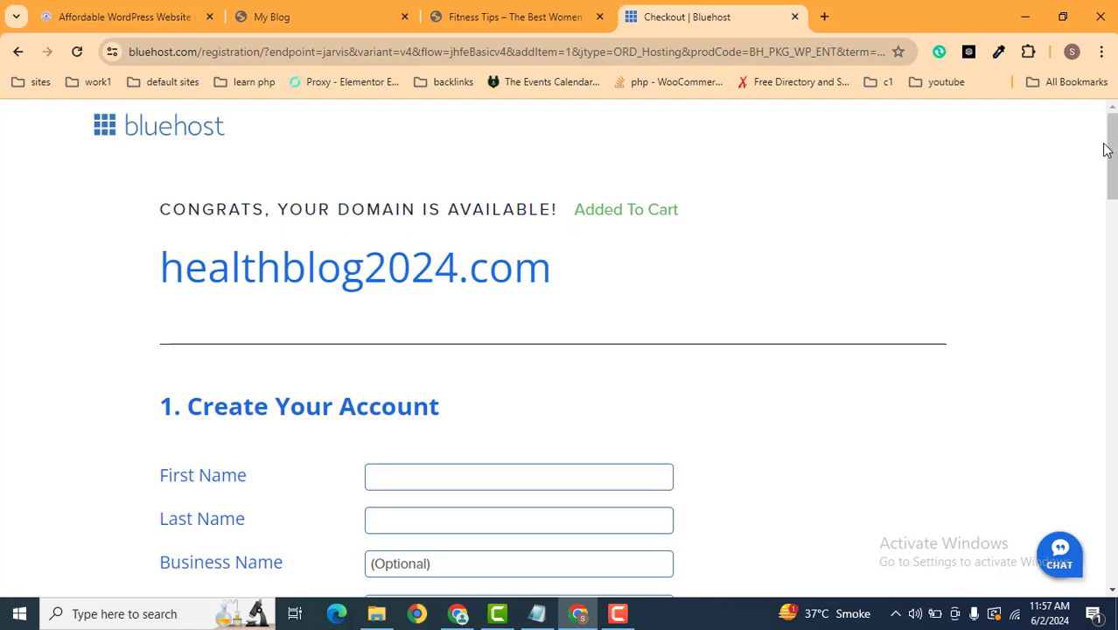
pyautogui.moveTo(1107, 149); pyautogui.dragTo(1114, 448)
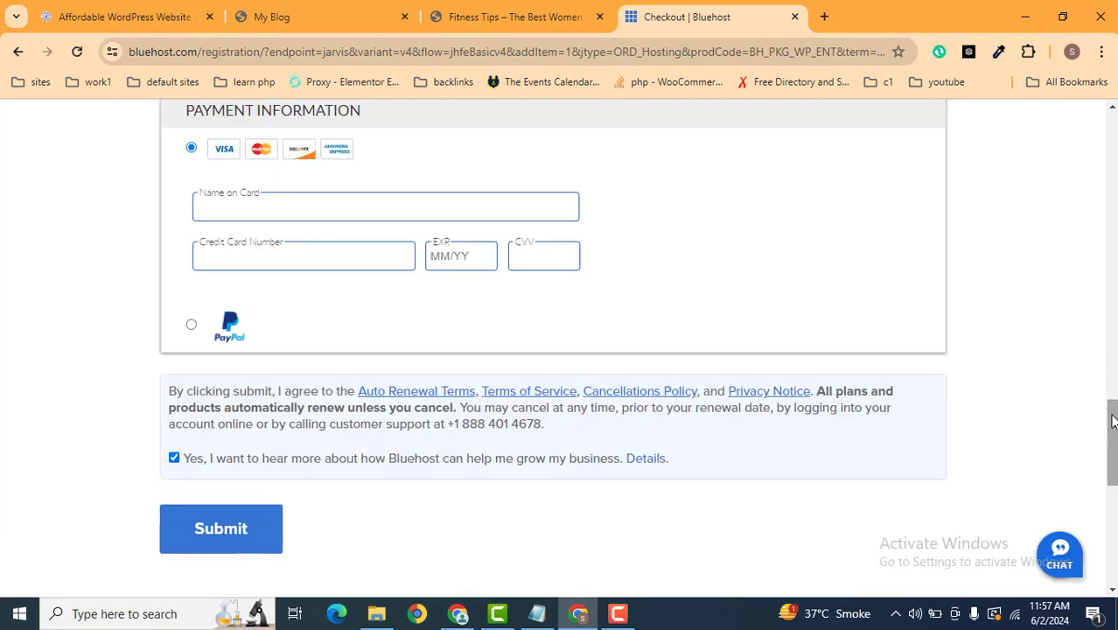
# Step: Sign in to the TezHost client area with the Google account, dismissing the cookie notice
pyautogui.click(827, 20)
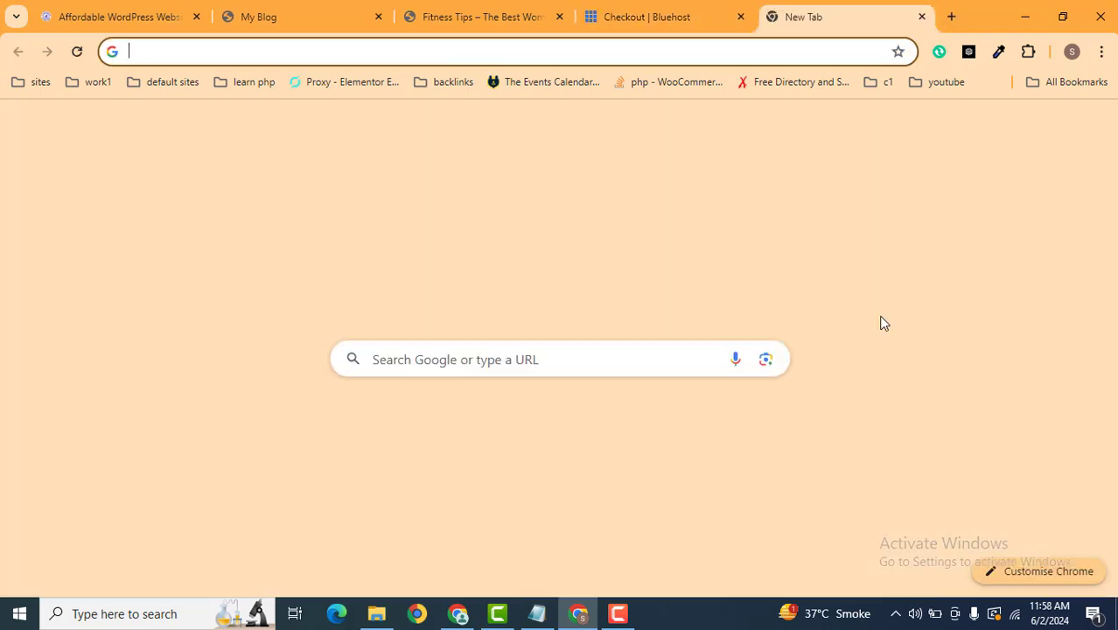
pyautogui.write('tez')
pyautogui.press('Return')
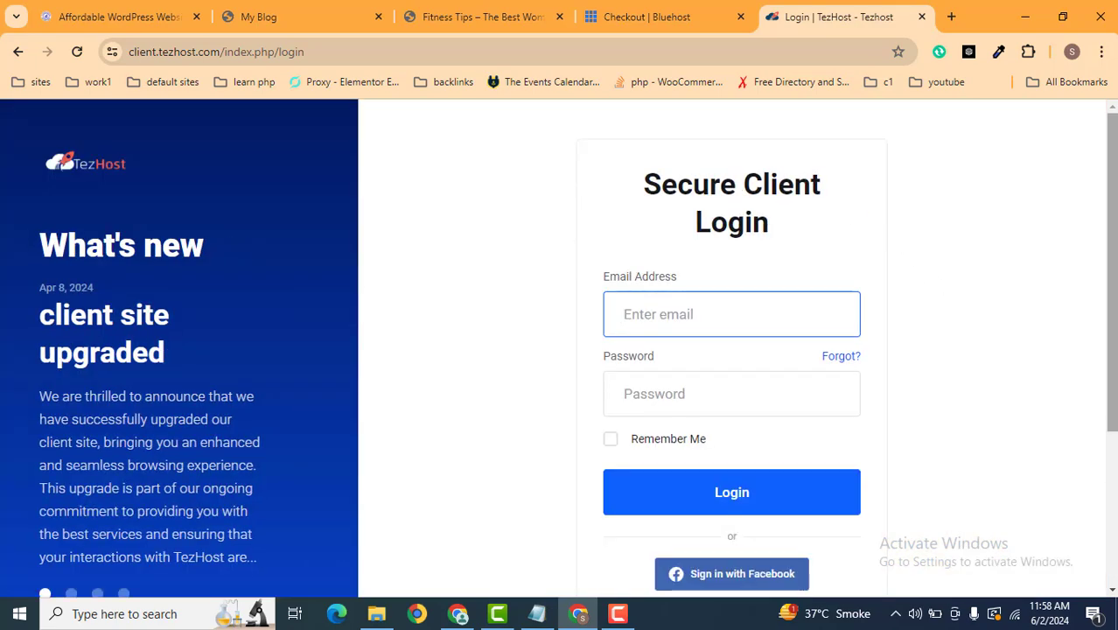
pyautogui.scroll(-1, 919, 292)
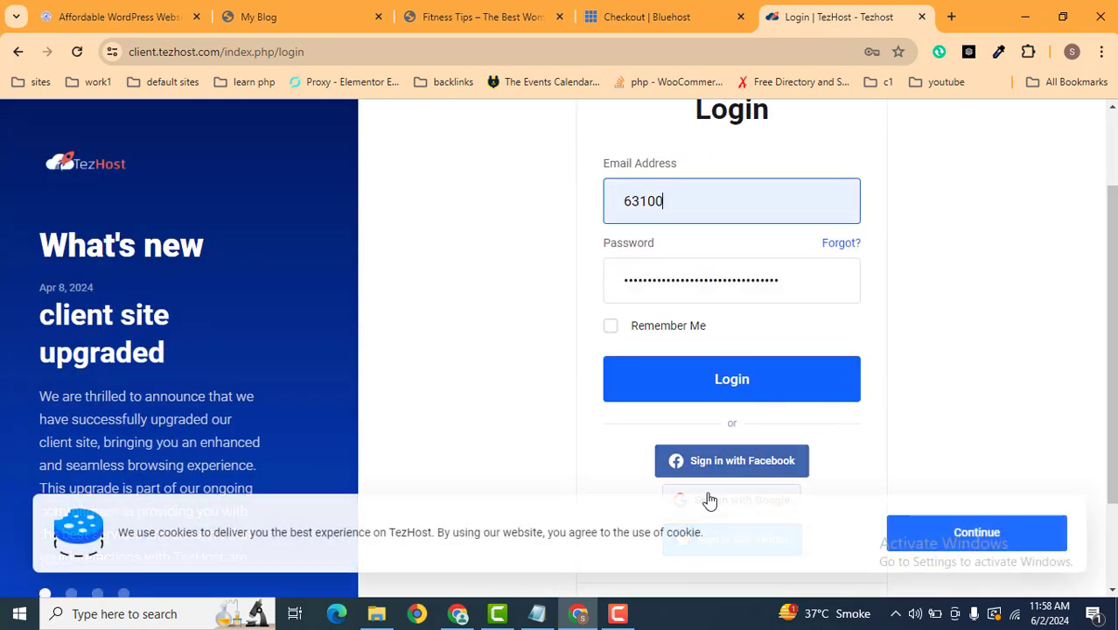
pyautogui.click(936, 532)
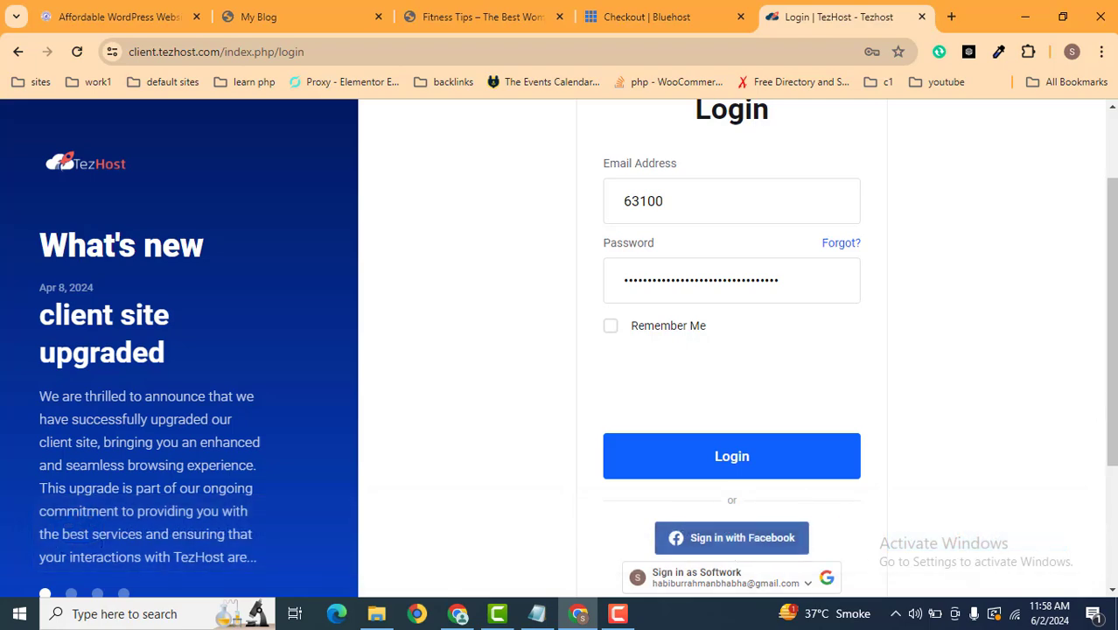
pyautogui.scroll(-2, 735, 411)
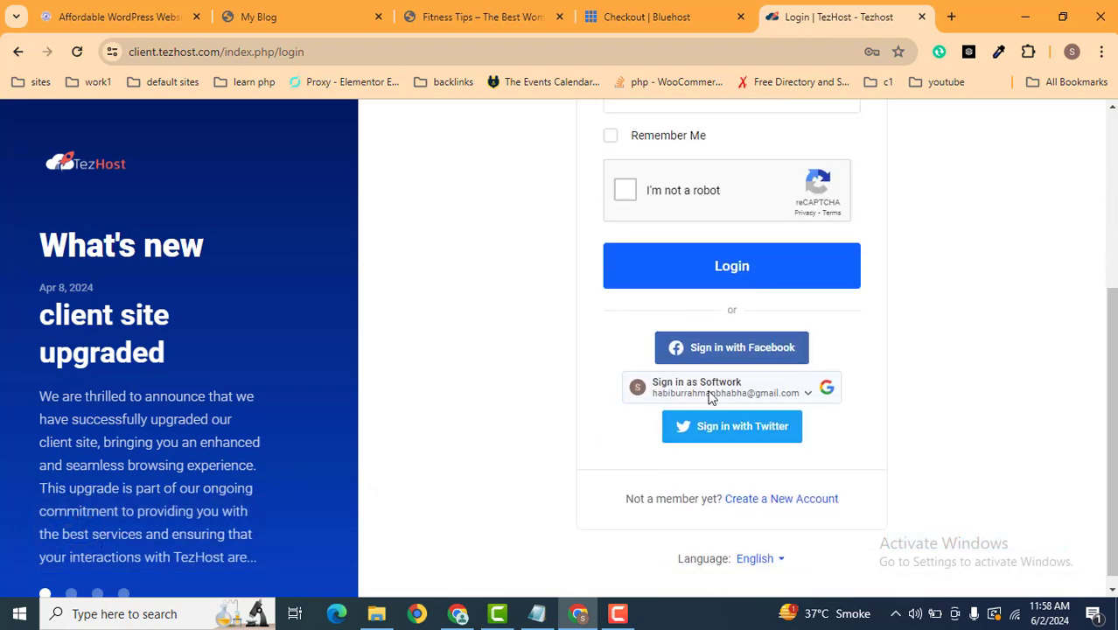
pyautogui.click(708, 394)
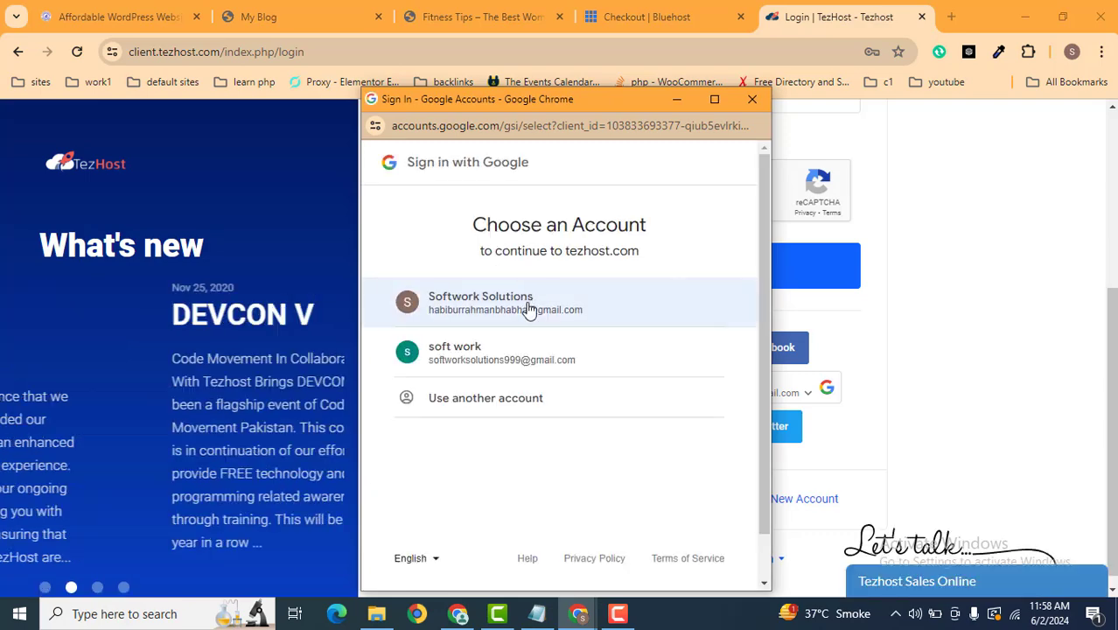
pyautogui.click(529, 309)
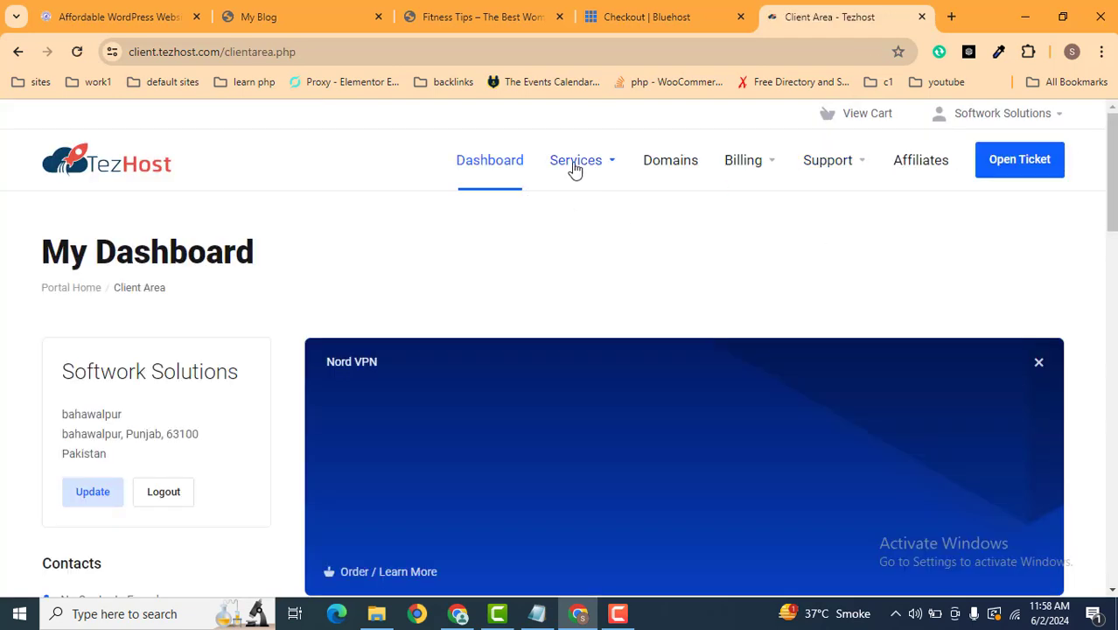
# Step: From Services > My Services, launch cPanel for the Enablecryptocoin.com Economy hosting package
pyautogui.click(574, 166)
pyautogui.click(623, 226)
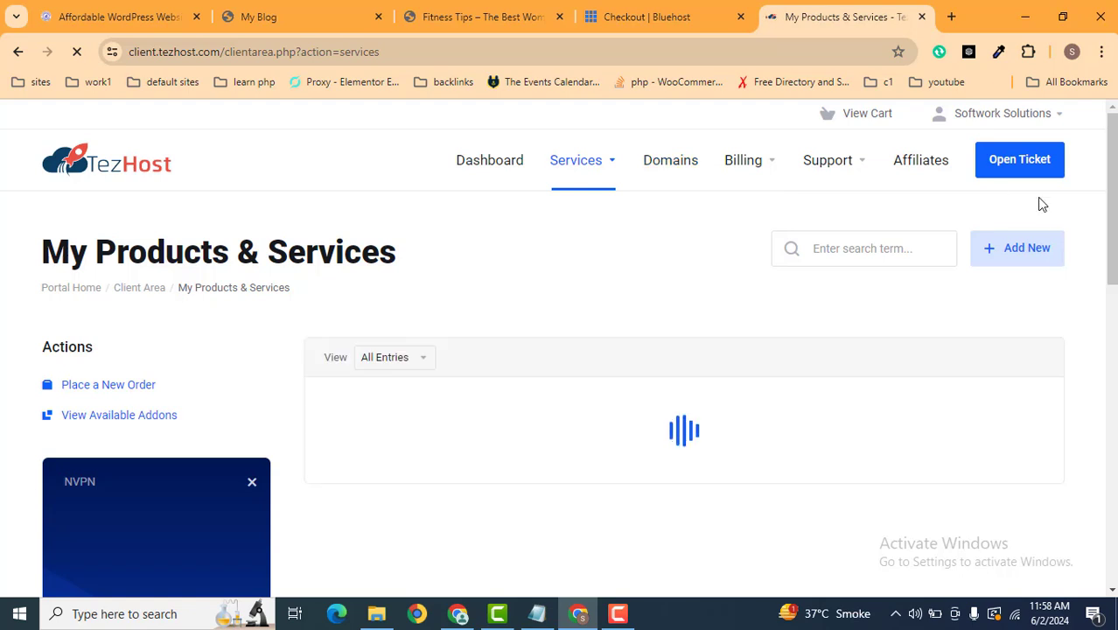
pyautogui.scroll(-3, 774, 200)
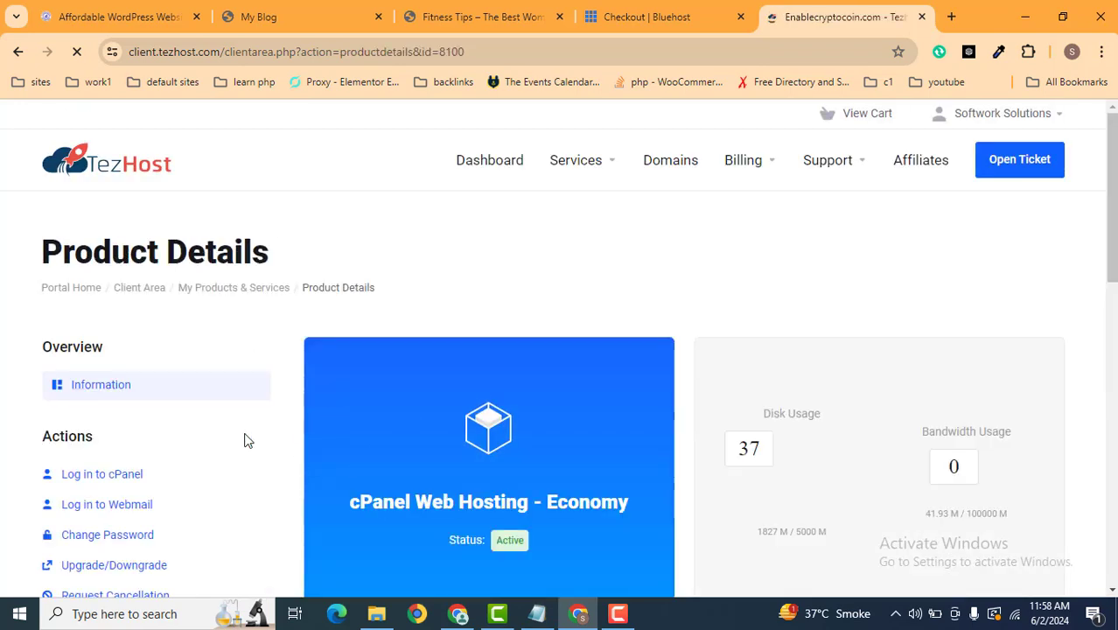
pyautogui.click(100, 481)
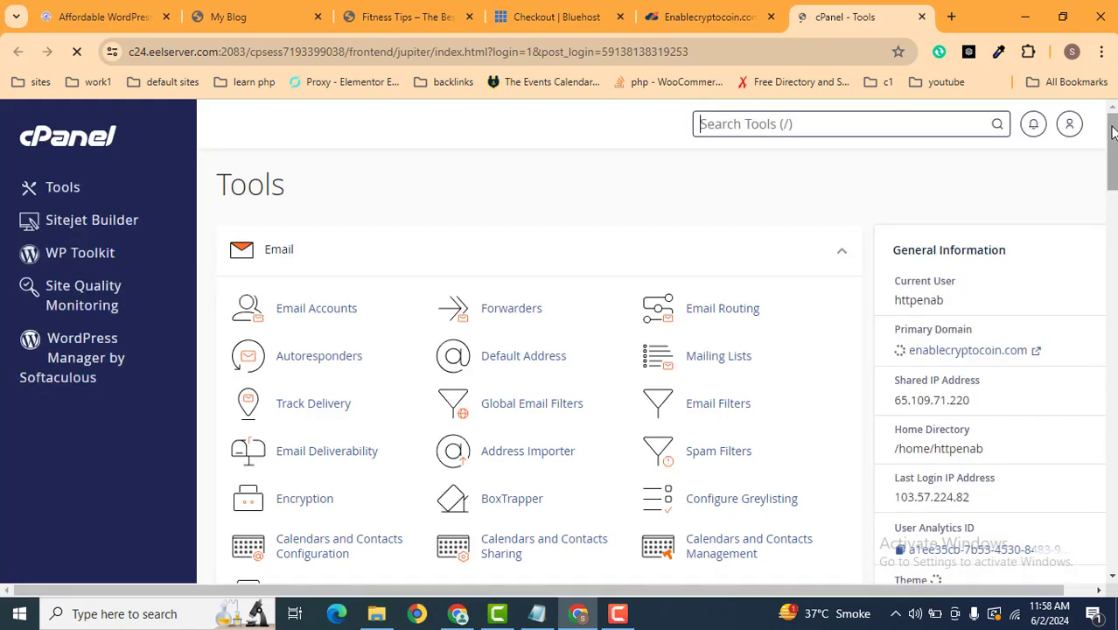
# Step: Bring up the Softaculous WordPress overview page listing version 6.5.3
pyautogui.moveTo(1112, 129); pyautogui.dragTo(1113, 455)
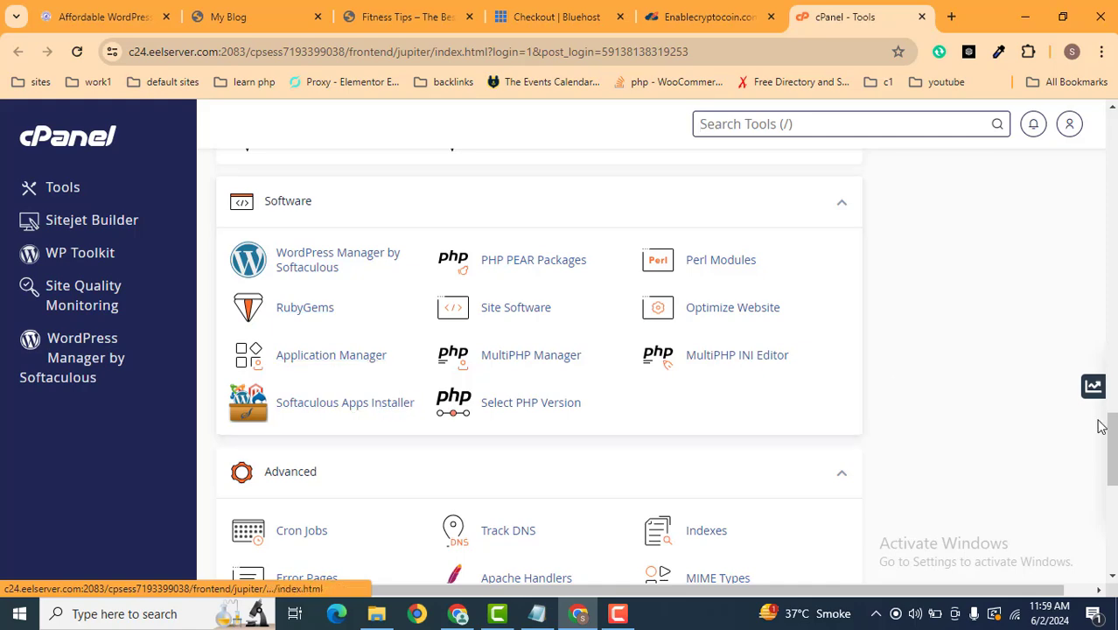
pyautogui.hscroll(1, 560, 350)
pyautogui.scroll(-5, 237, 394)
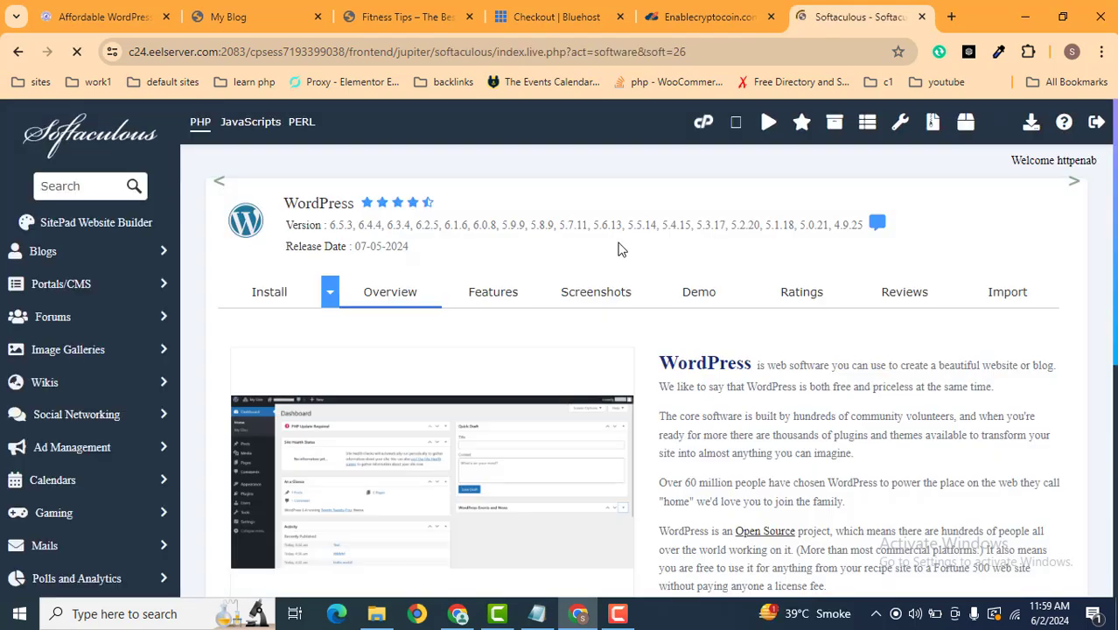
pyautogui.scroll(-3, 560, 350)
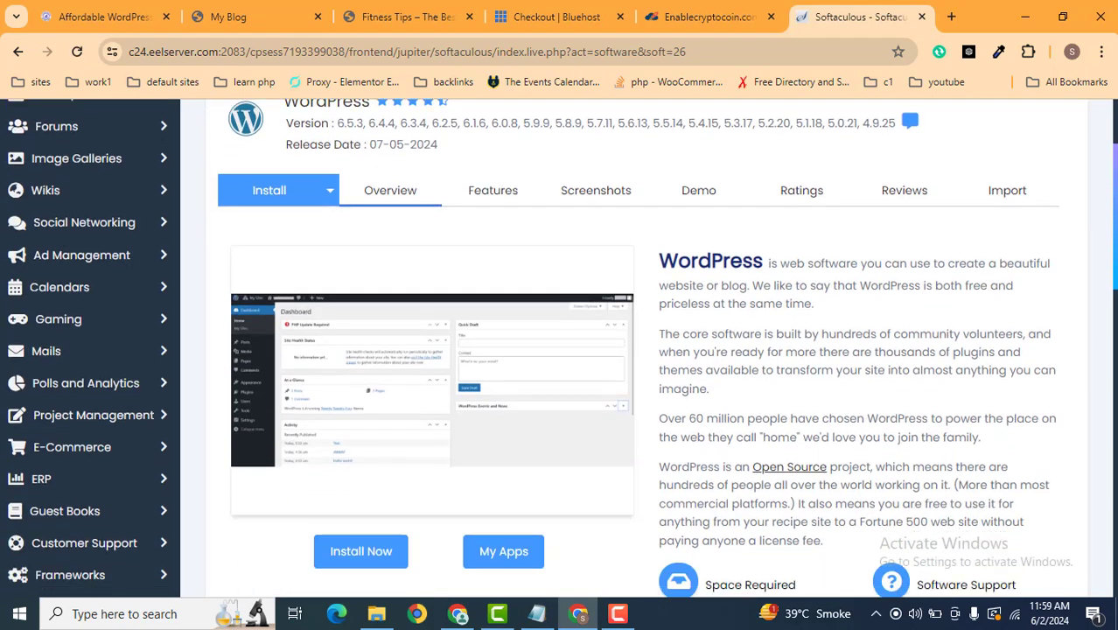
pyautogui.click(348, 512)
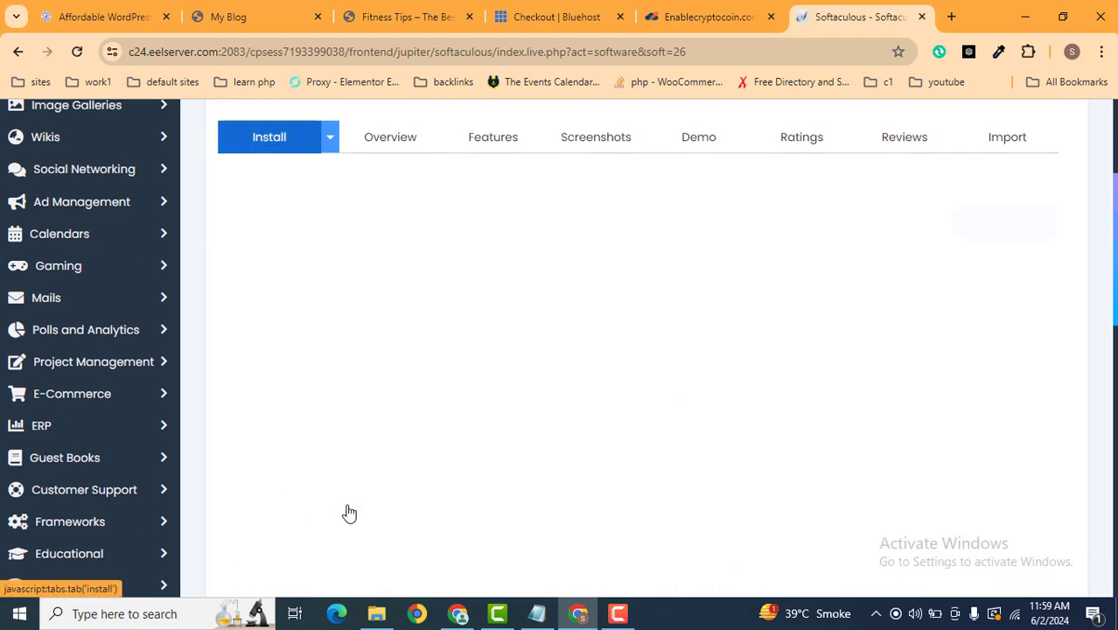
pyautogui.doubleClick(602, 316)
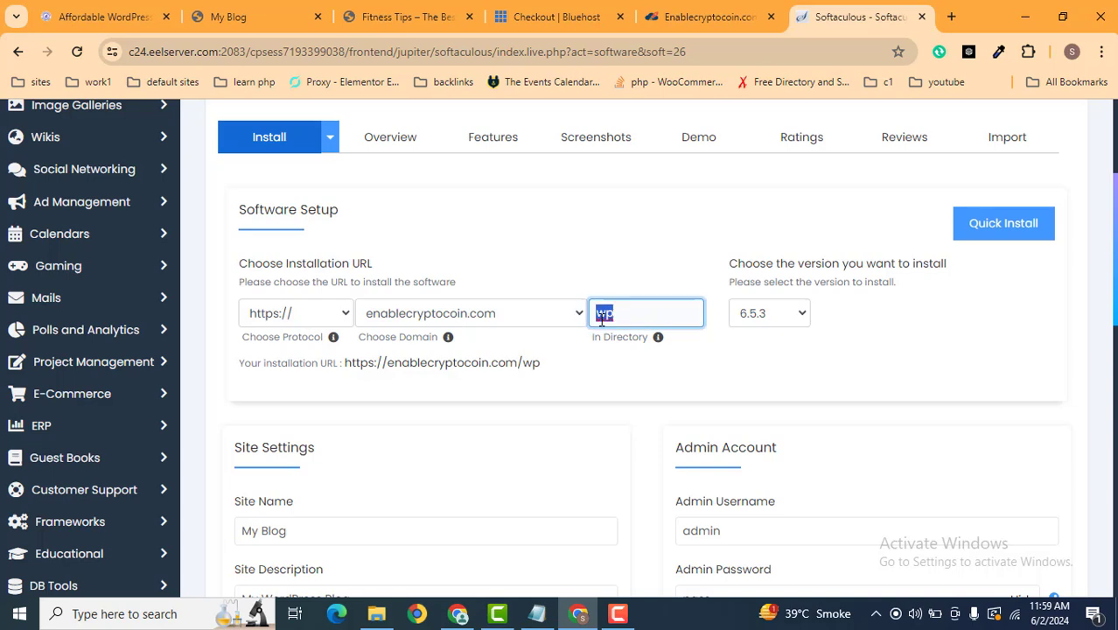
pyautogui.press('BackSpace')
pyautogui.click(490, 312)
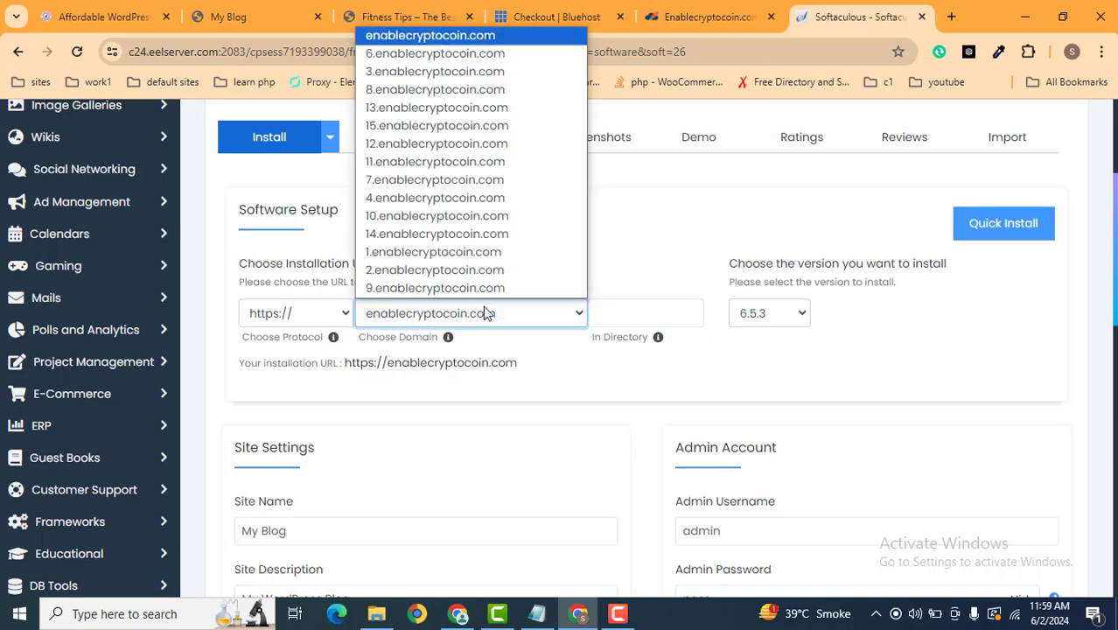
pyautogui.click(435, 179)
pyautogui.click(320, 313)
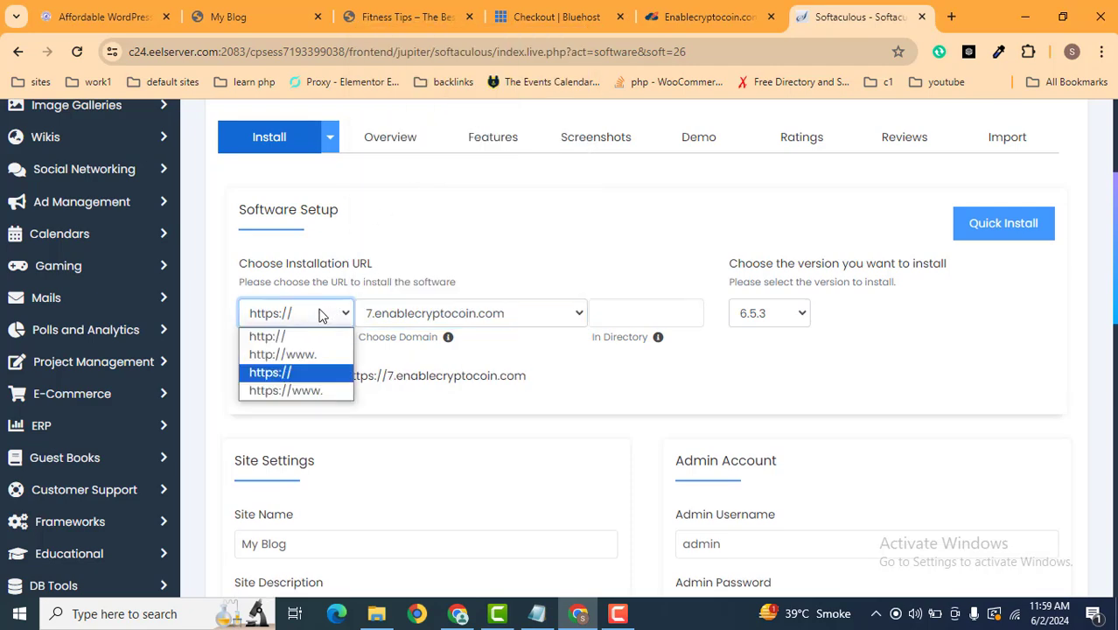
pyautogui.click(272, 336)
# Step: Replace the admin password with a new strong one and fill in the admin's e-mail
pyautogui.scroll(-2, 843, 387)
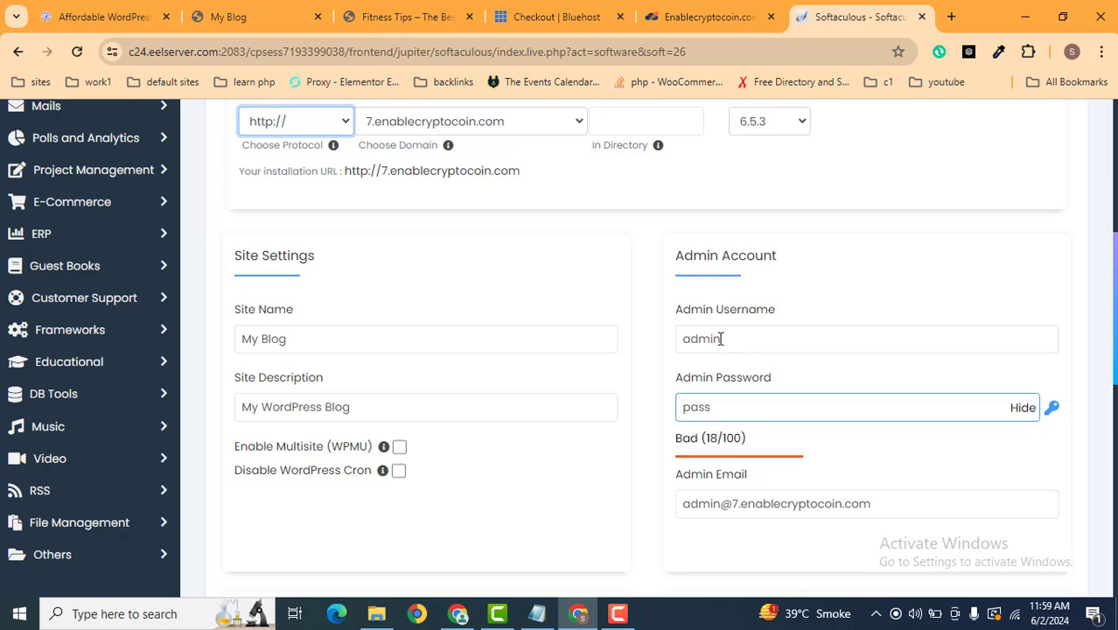
pyautogui.click(752, 407)
pyautogui.hotkey('ctrl', 'a')
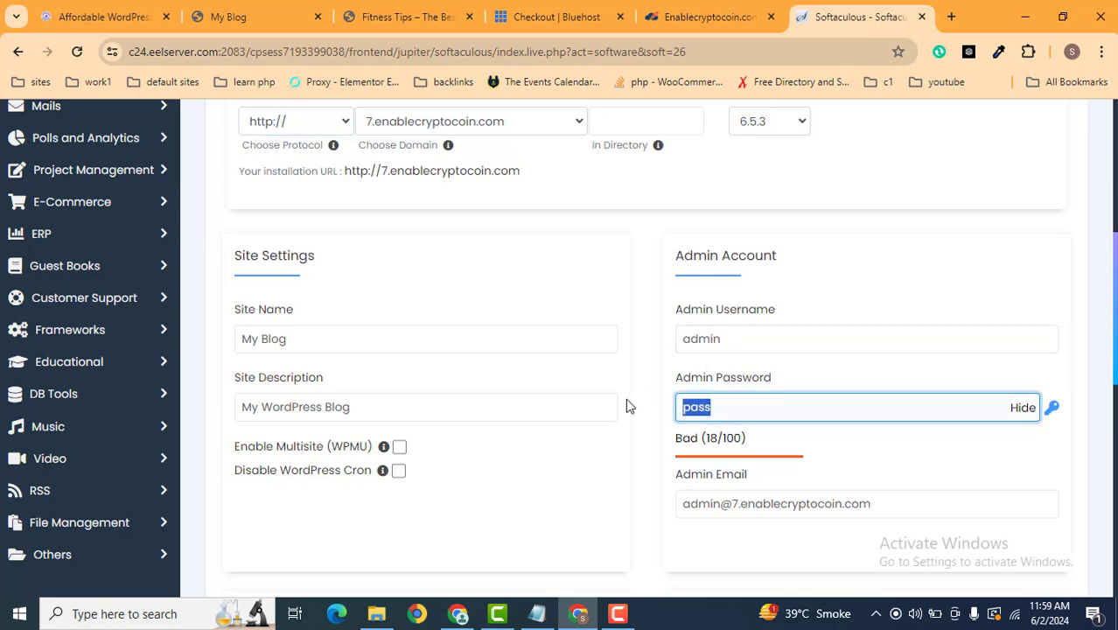
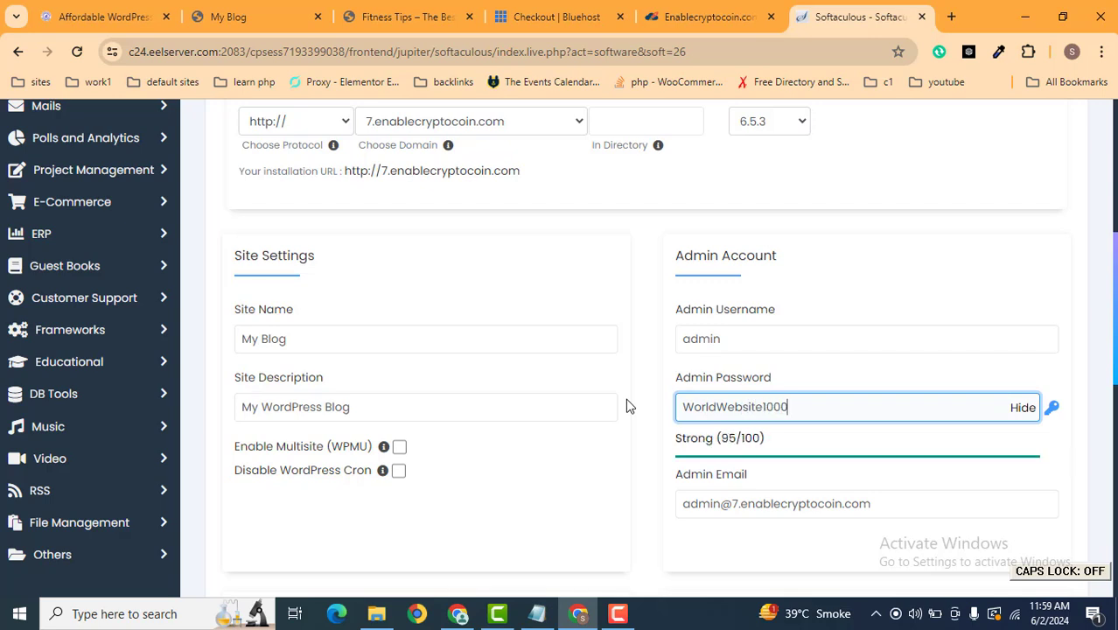
pyautogui.tripleClick(740, 497)
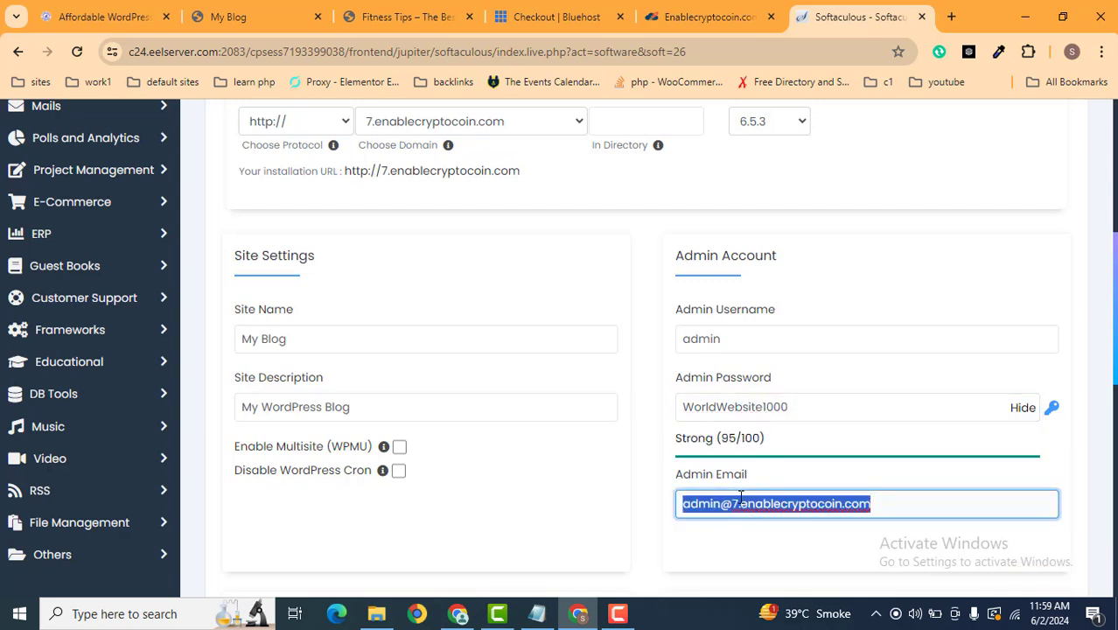
pyautogui.press('BackSpace')
pyautogui.click(755, 504)
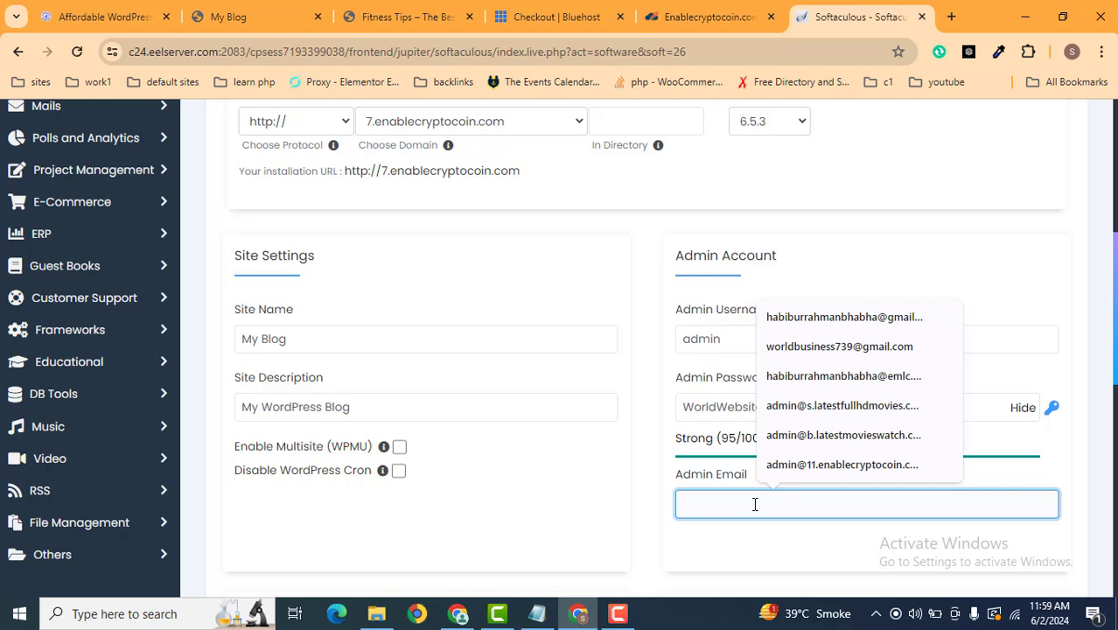
pyautogui.click(800, 350)
# Step: Include the Backuply plugin, enter the installation-details e-mail, and start the install
pyautogui.scroll(-1, 1111, 400)
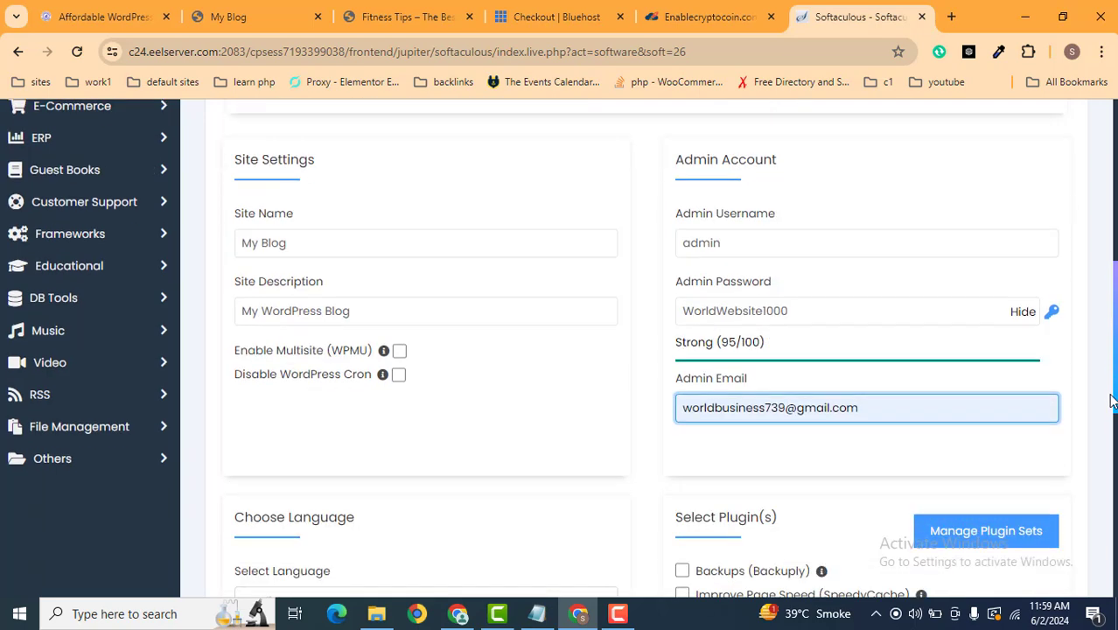
pyautogui.scroll(-3, 1111, 400)
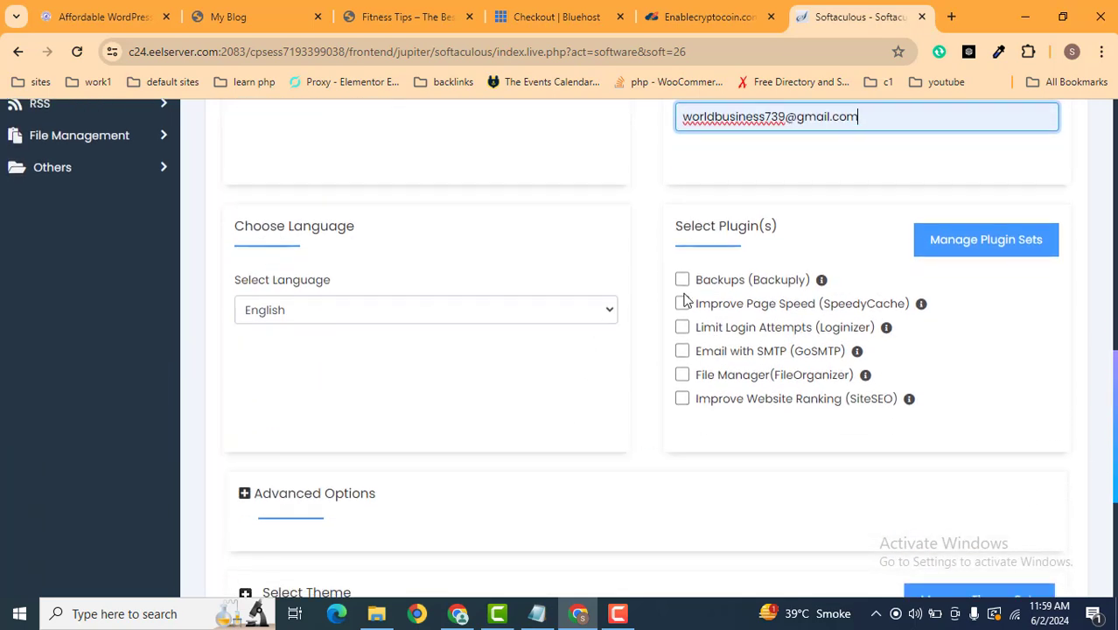
pyautogui.click(681, 280)
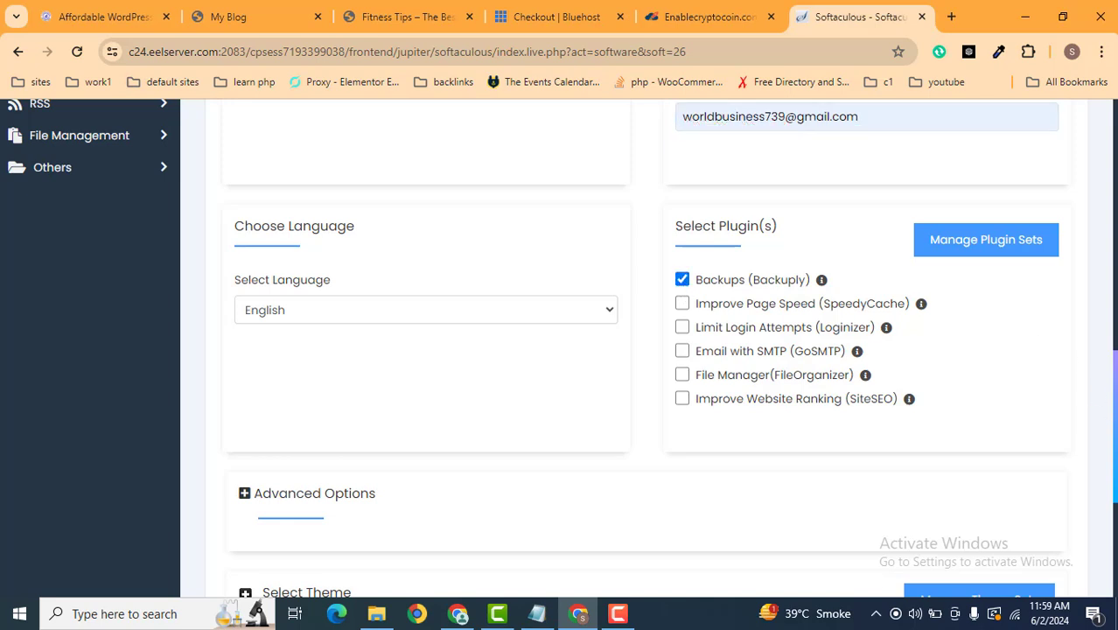
pyautogui.scroll(-3, 781, 420)
pyautogui.click(702, 427)
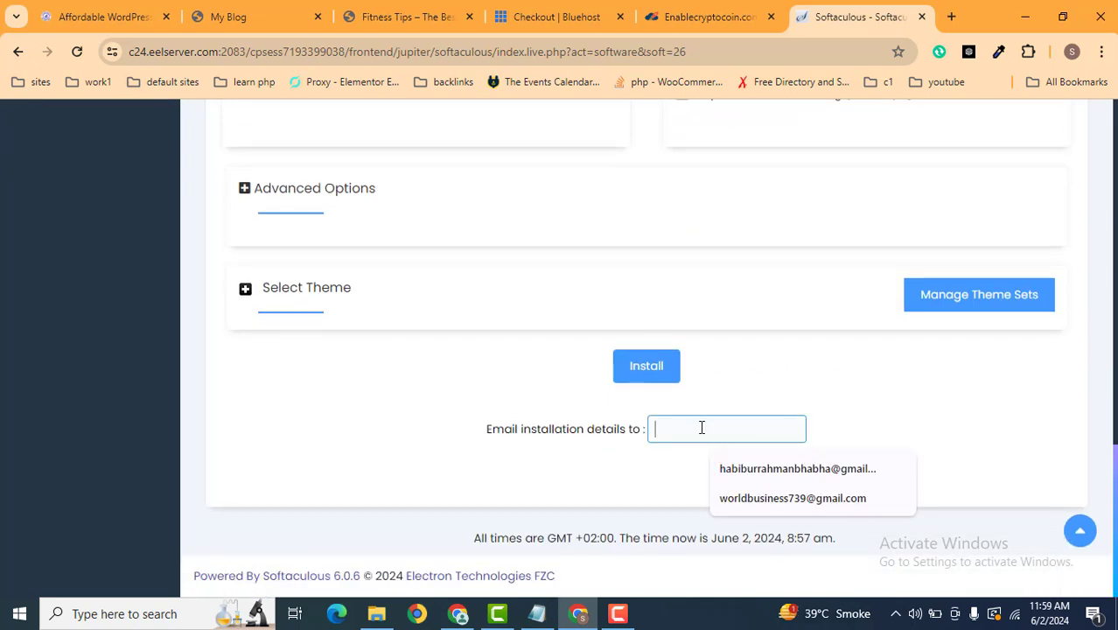
pyautogui.click(742, 497)
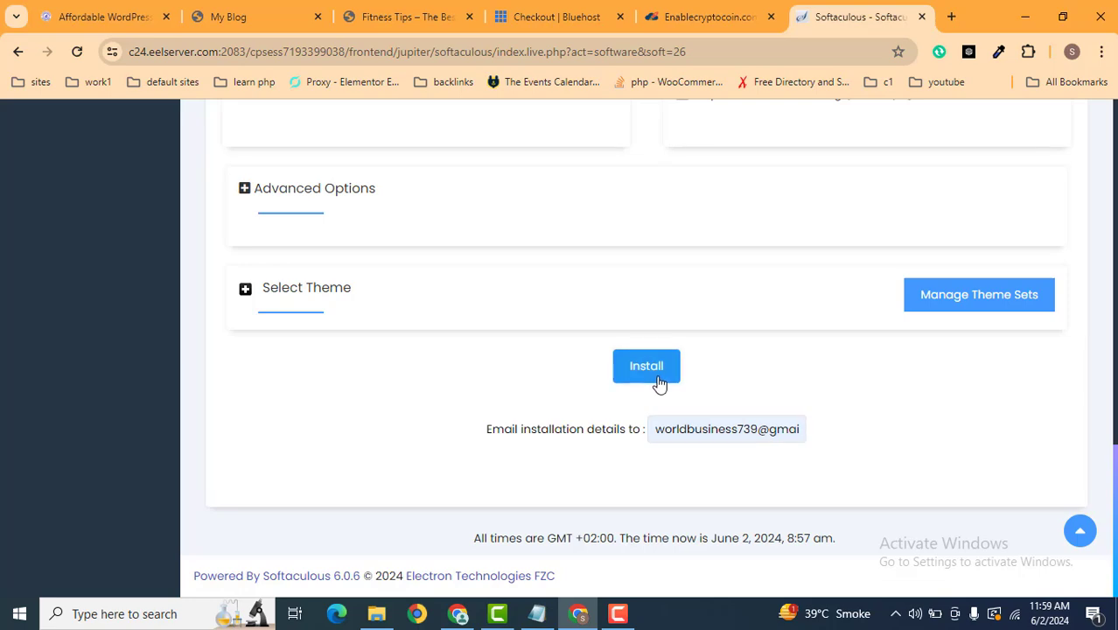
pyautogui.click(659, 383)
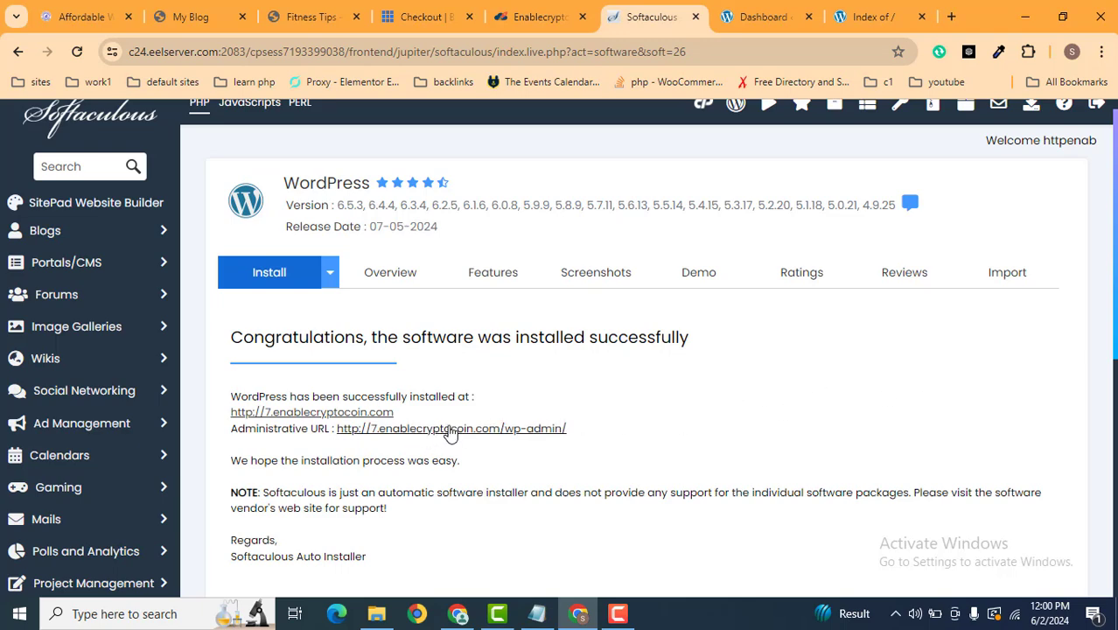
# Step: Open the new site's WordPress admin dashboard from the Administrative URL
pyautogui.click(444, 429)
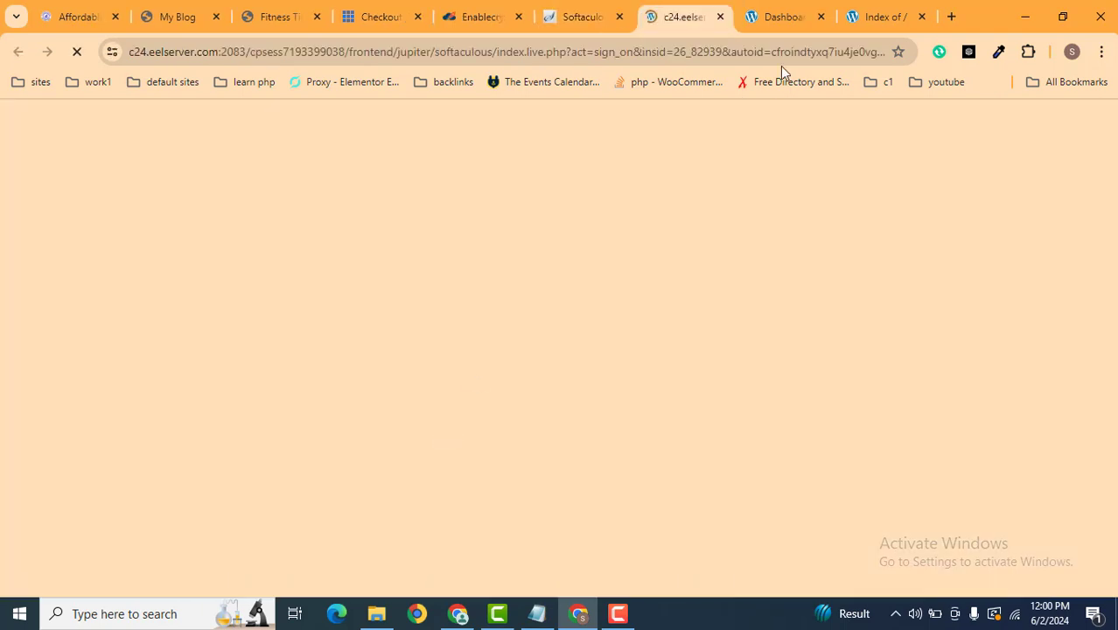
pyautogui.click(768, 8)
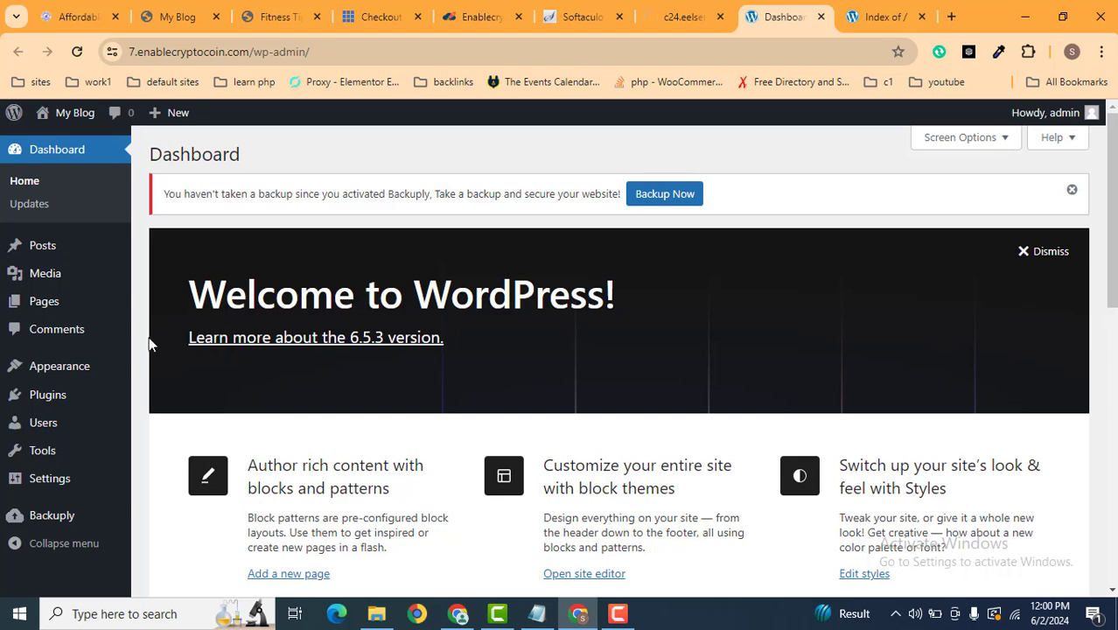
pyautogui.moveTo(70, 369)
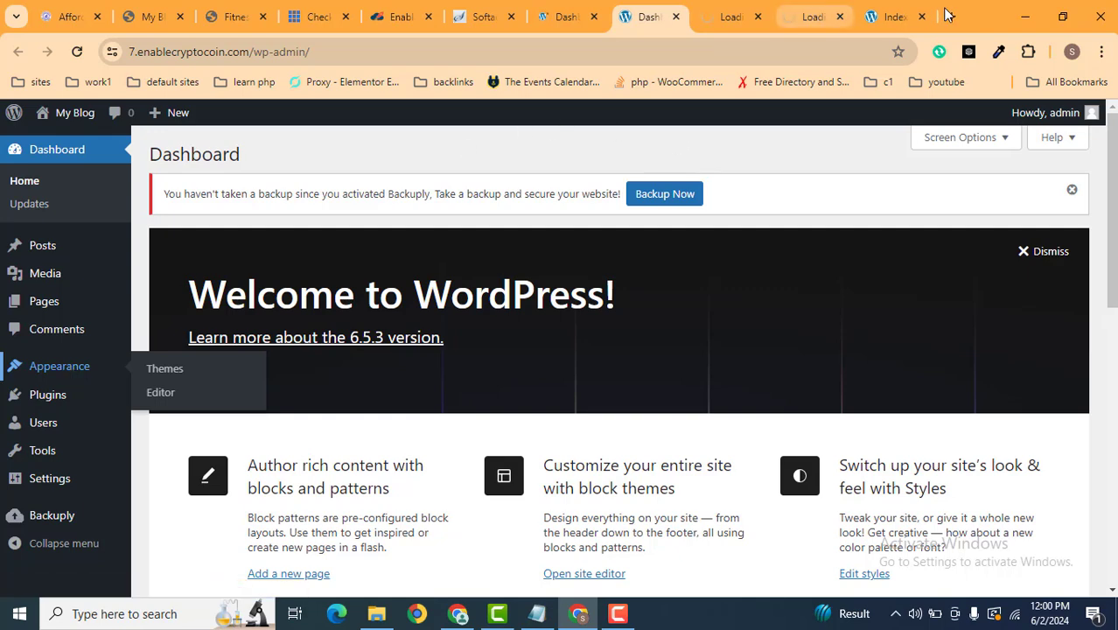
# Step: Close the directory index tab and go back to the cPanel Tools page via Softaculous
pyautogui.click(923, 17)
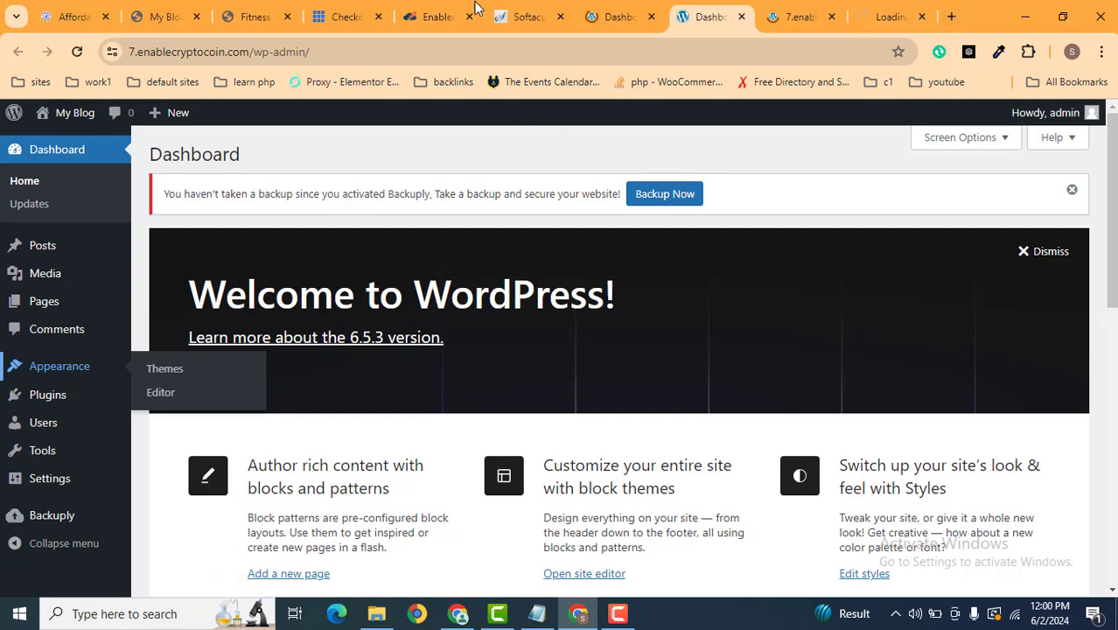
pyautogui.click(525, 17)
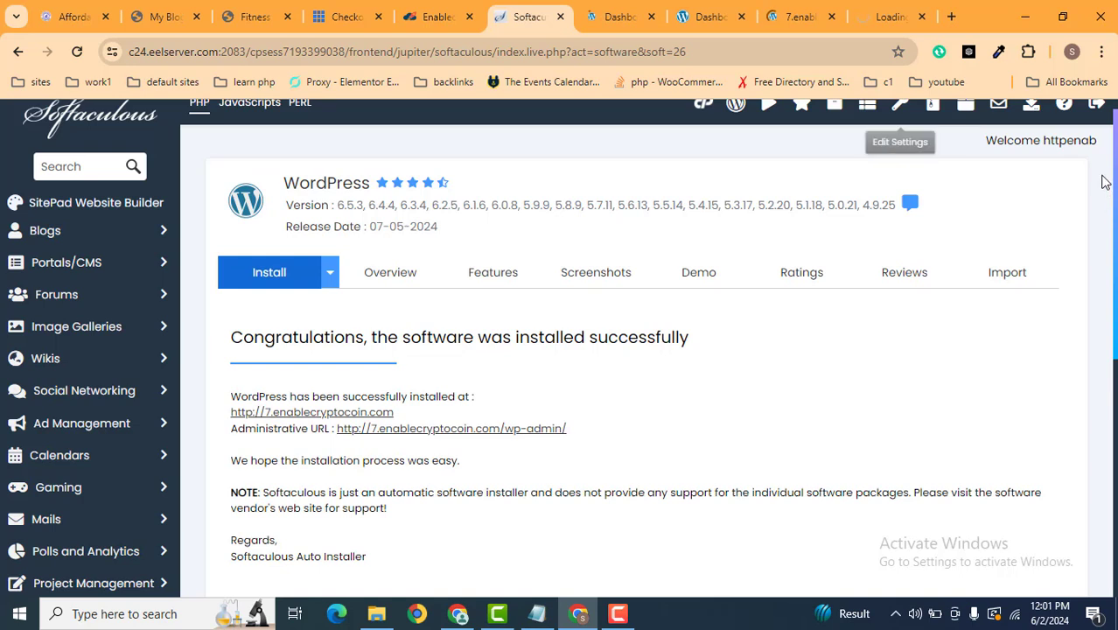
pyautogui.scroll(1, 681, 161)
pyautogui.click(701, 124)
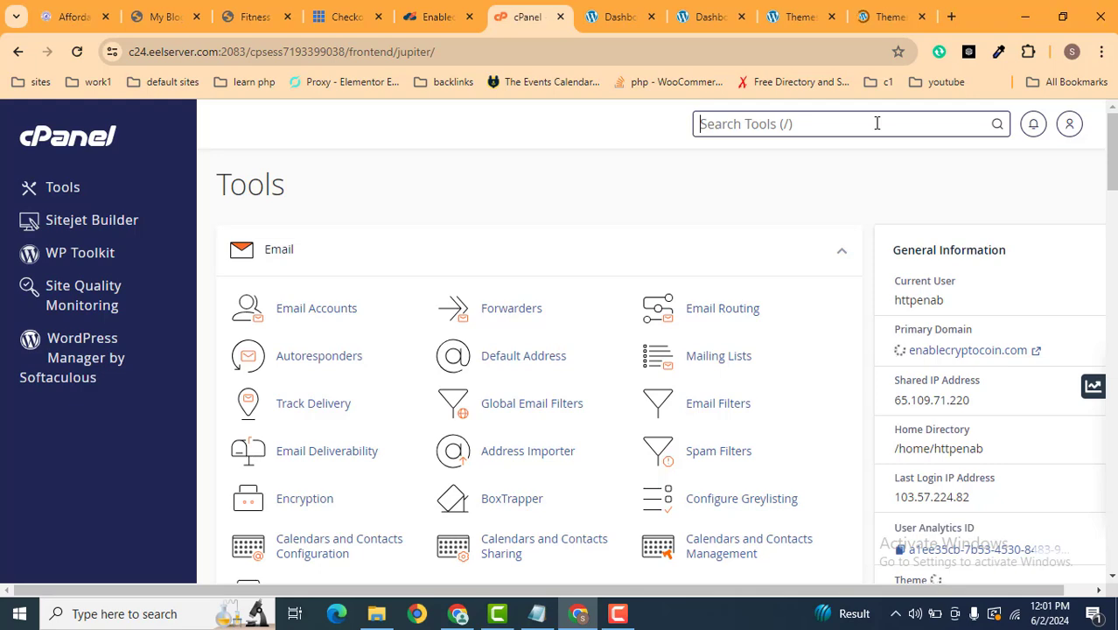
# Step: Load 7.enablecryptocoin.com's settings in the MultiPHP INI Editor, found by searching 'php ini'
pyautogui.write('php ini')
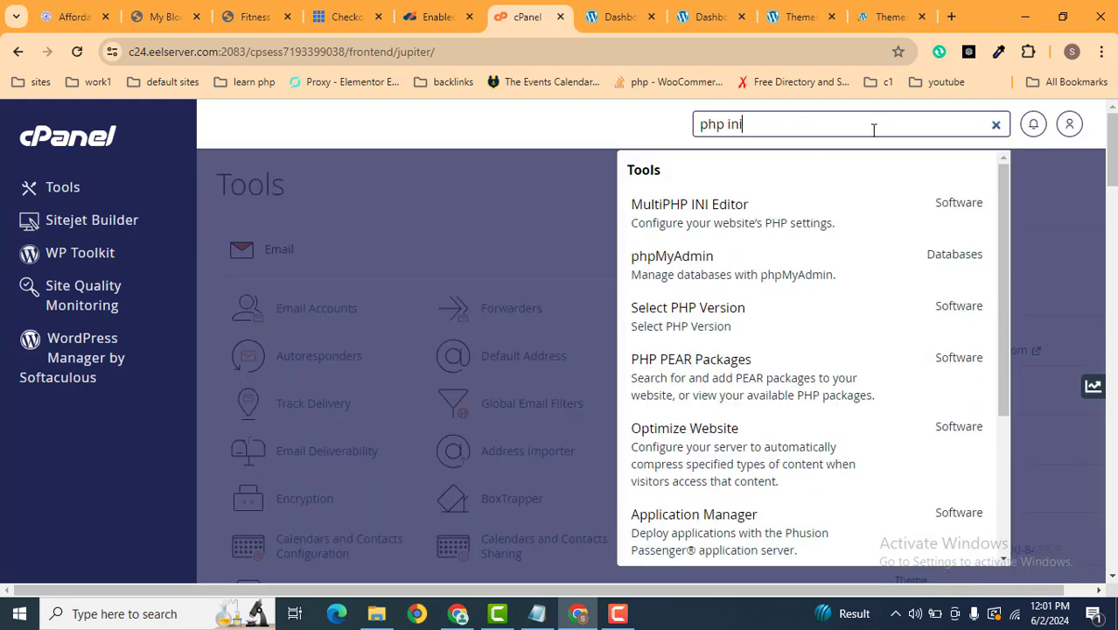
pyautogui.click(761, 222)
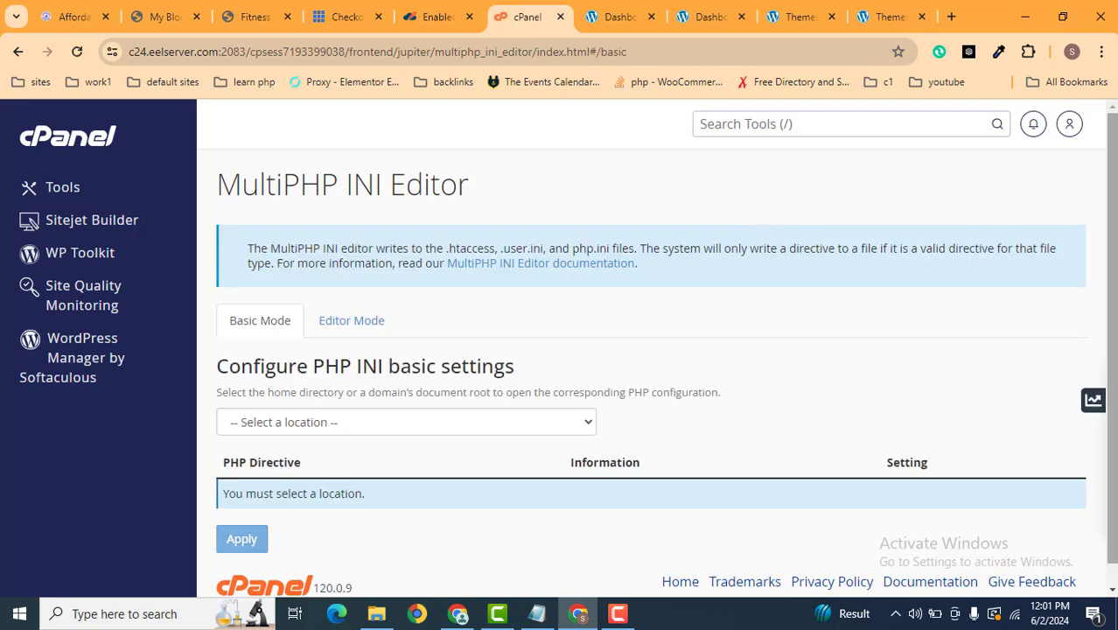
pyautogui.scroll(-1, 665, 350)
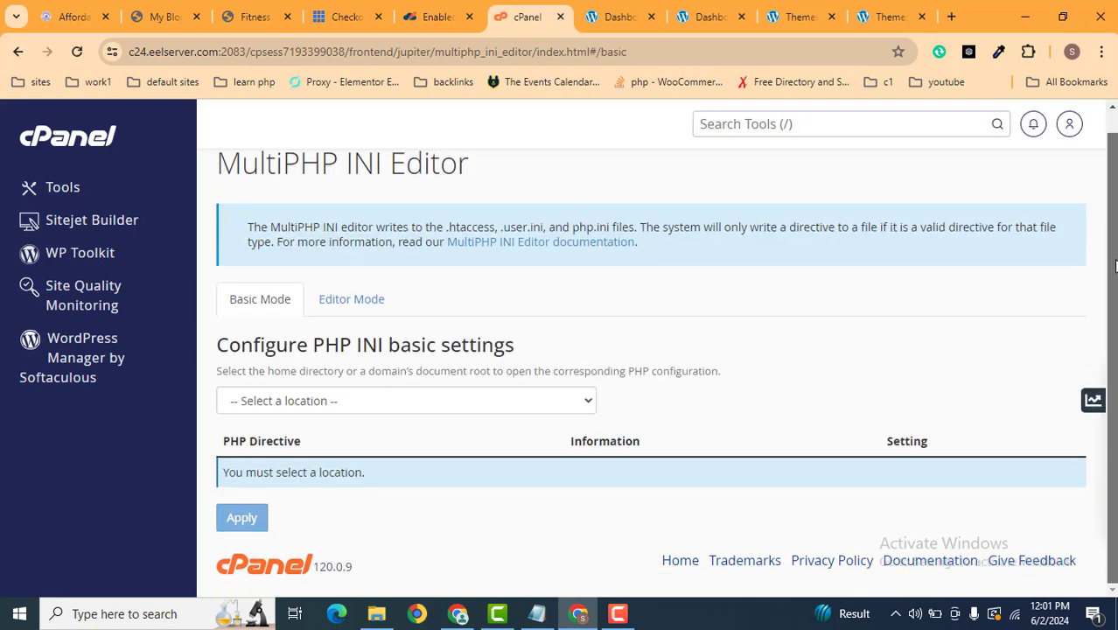
pyautogui.click(299, 409)
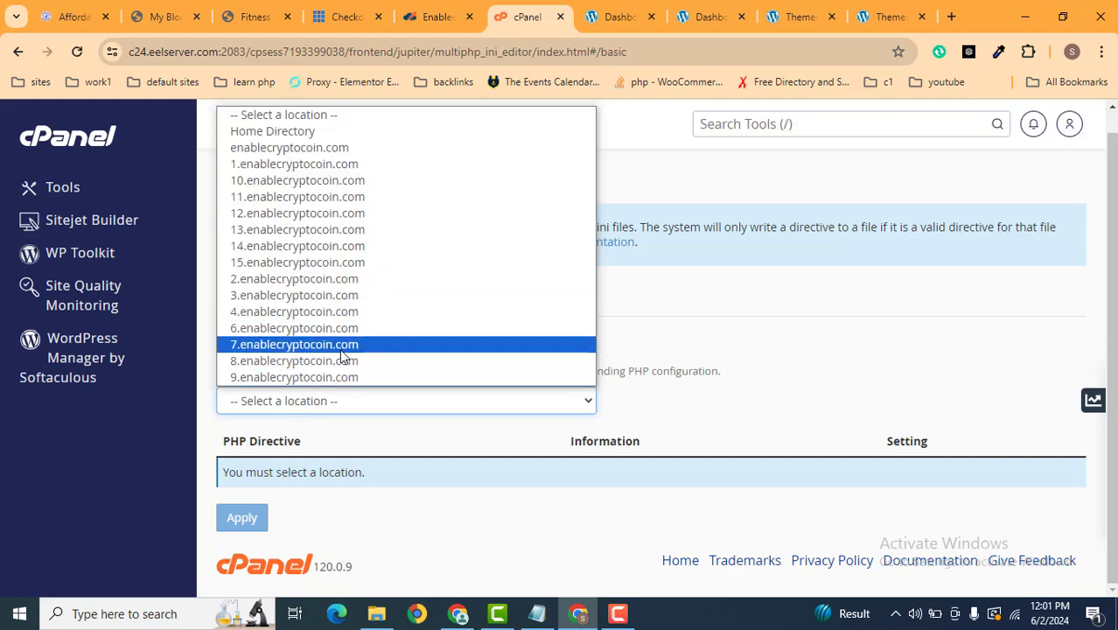
pyautogui.click(296, 345)
# Step: Review the directives: max_execution_time 60, memory_limit and post_max_size at 3000M
pyautogui.scroll(-2, 665, 362)
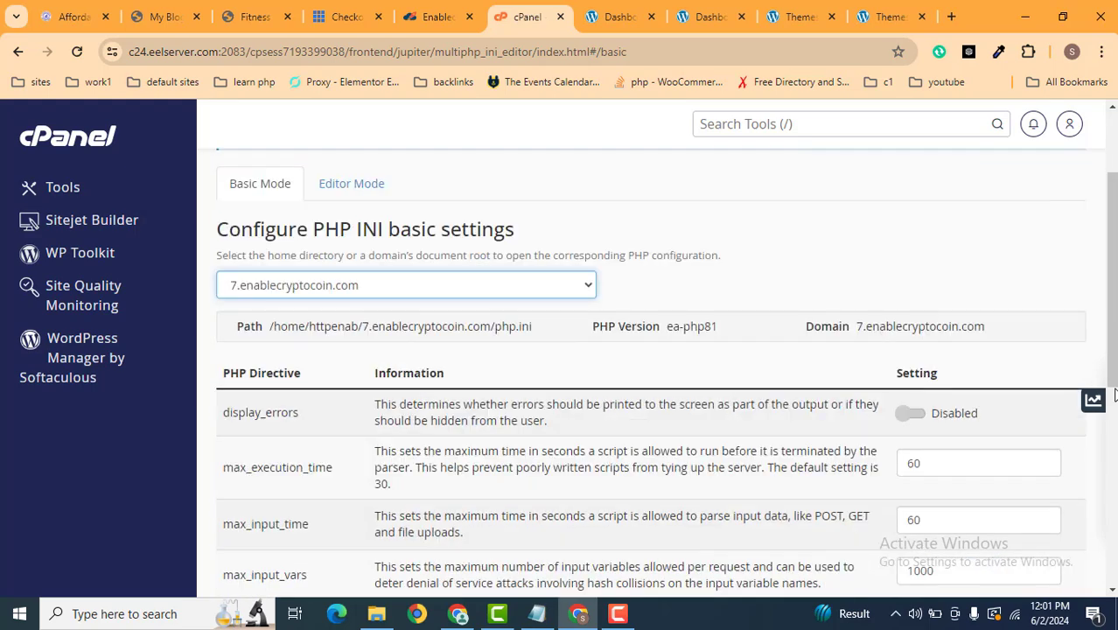
pyautogui.scroll(-2, 665, 362)
pyautogui.scroll(-1, 960, 279)
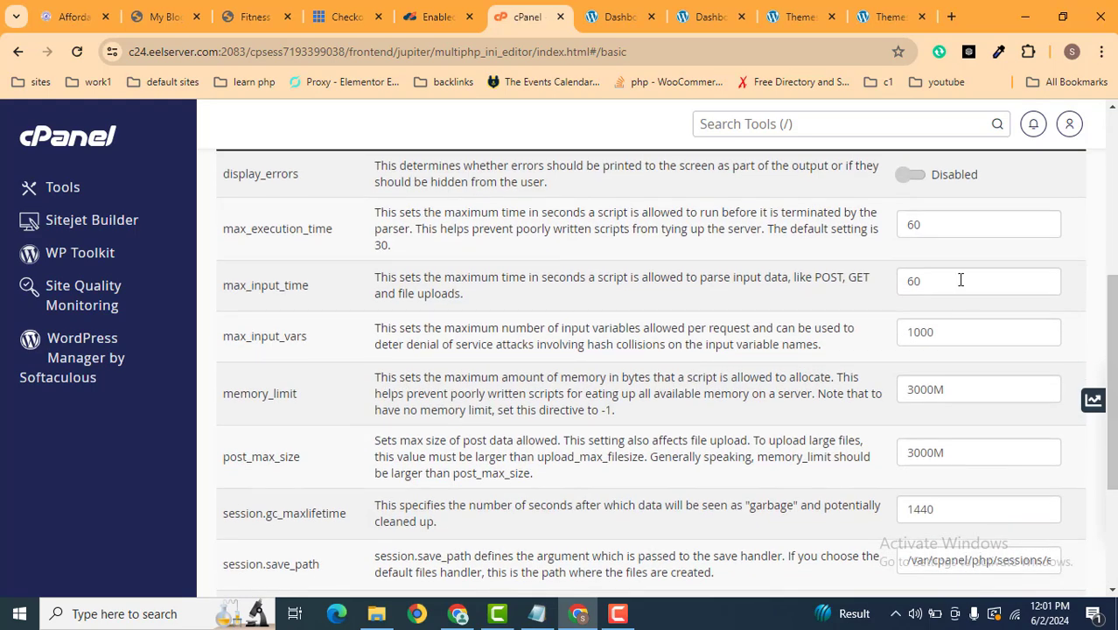
pyautogui.doubleClick(930, 223)
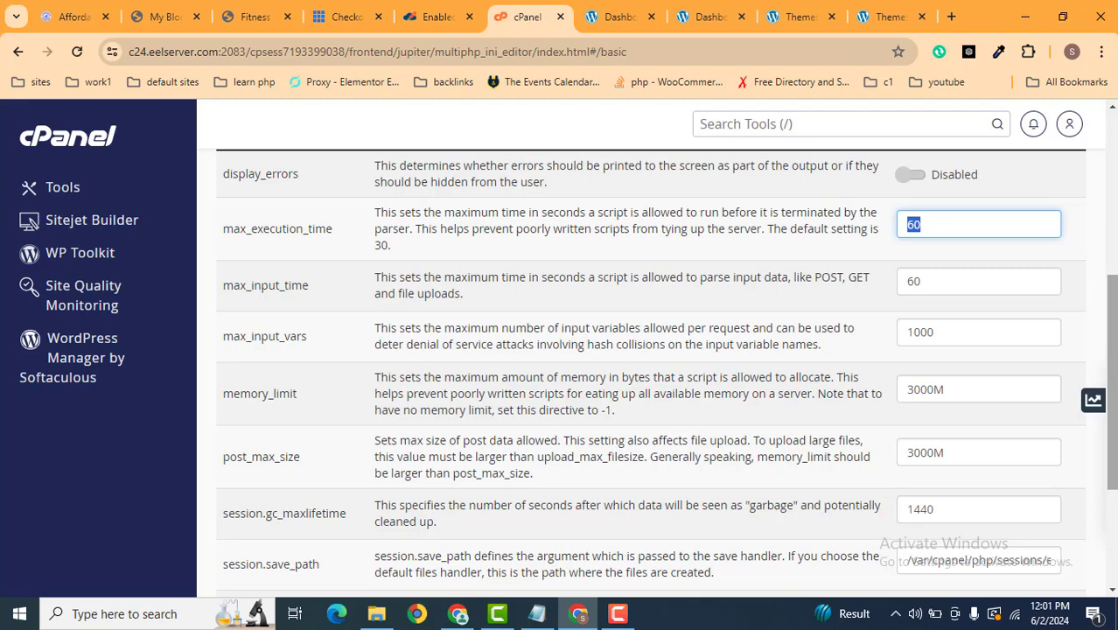
pyautogui.scroll(-2, 976, 292)
pyautogui.doubleClick(949, 269)
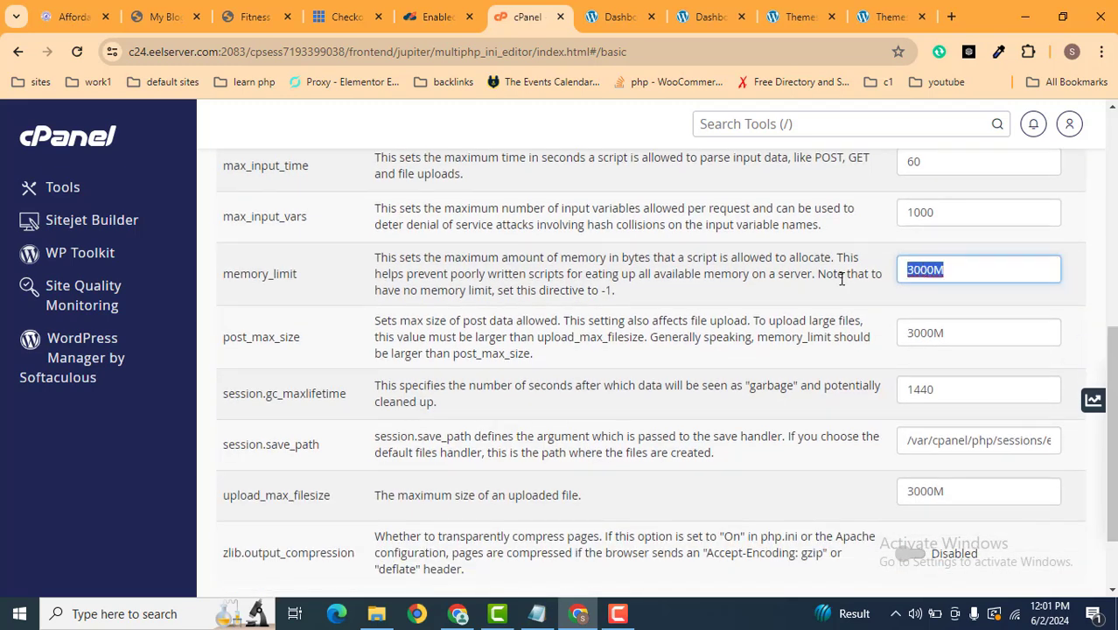
pyautogui.click(945, 269)
pyautogui.doubleClick(929, 332)
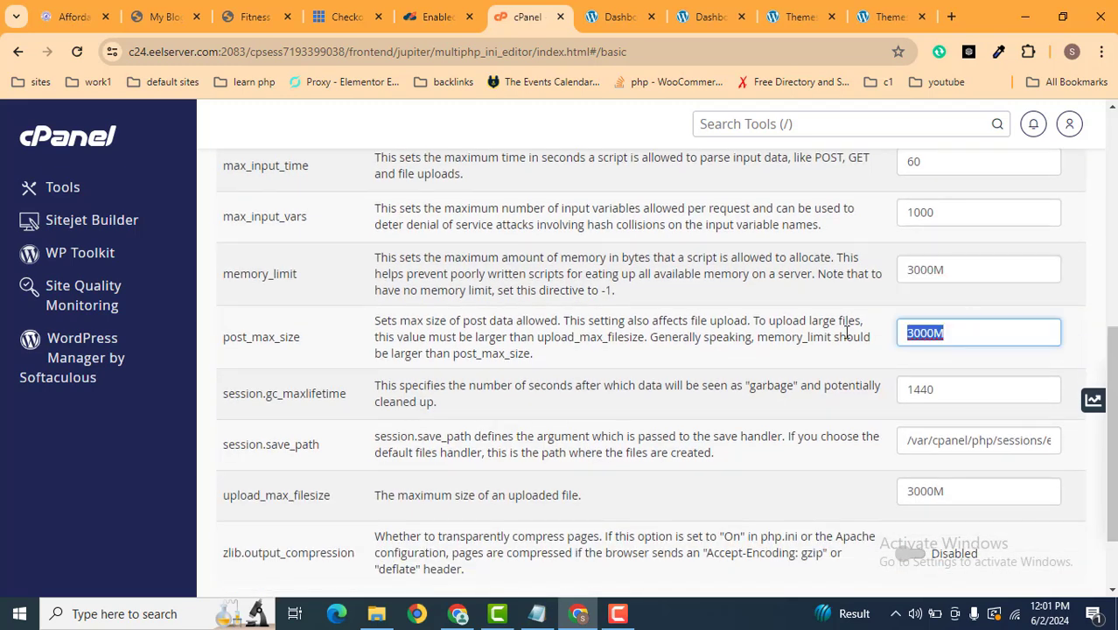
pyautogui.scroll(-2, 938, 338)
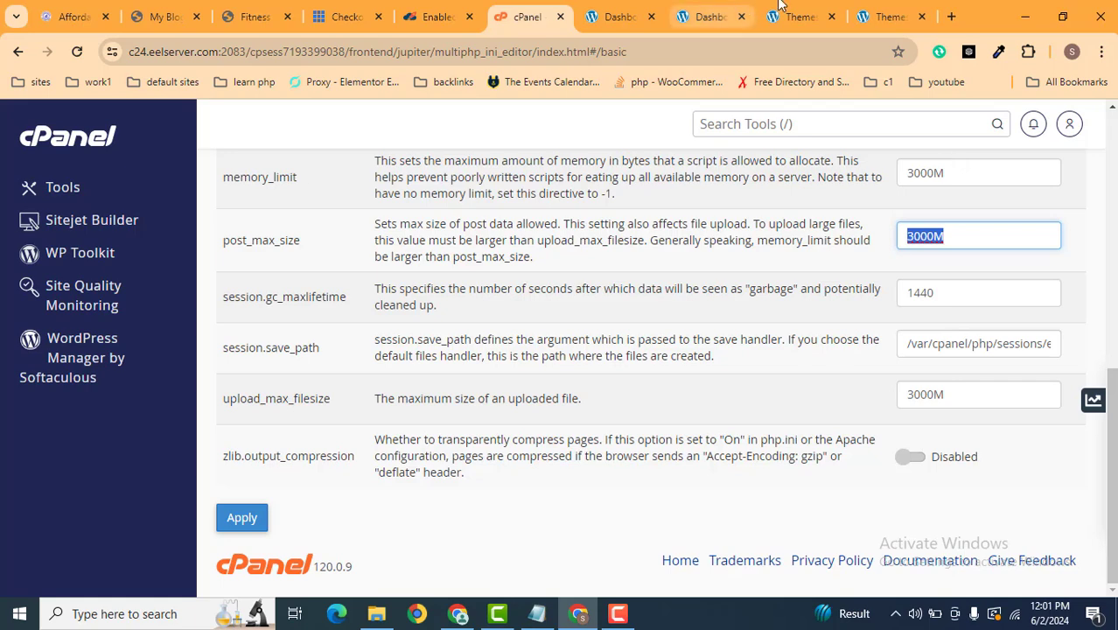
# Step: Search Google for 'soledad wordpress theme' in a new tab
pyautogui.click(799, 15)
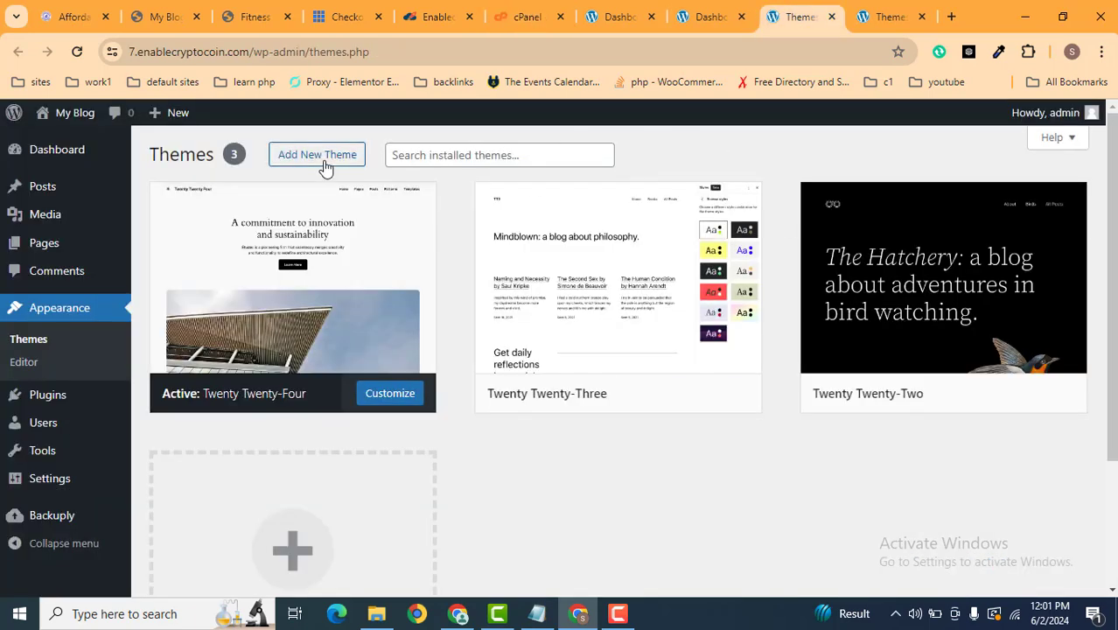
pyautogui.click(950, 19)
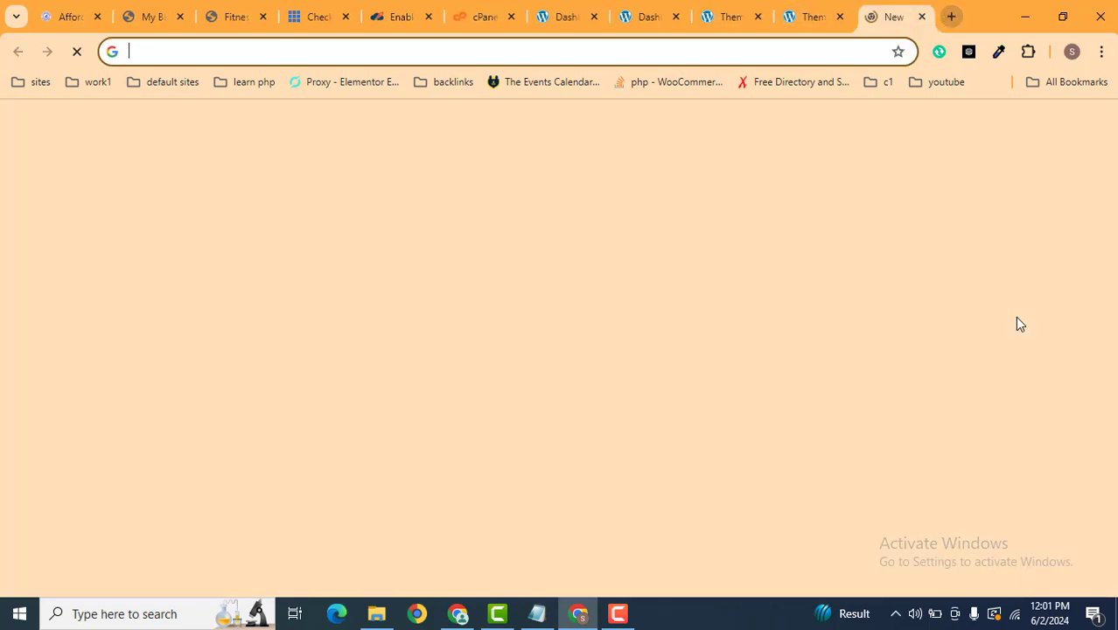
pyautogui.write('sol')
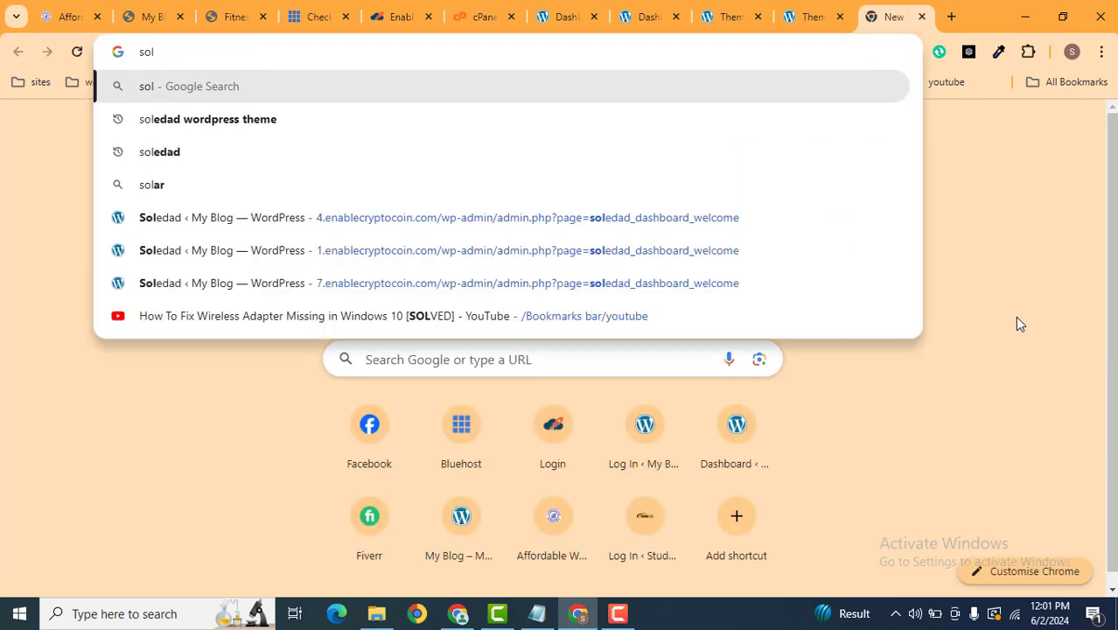
pyautogui.press('Down')
pyautogui.press('Return')
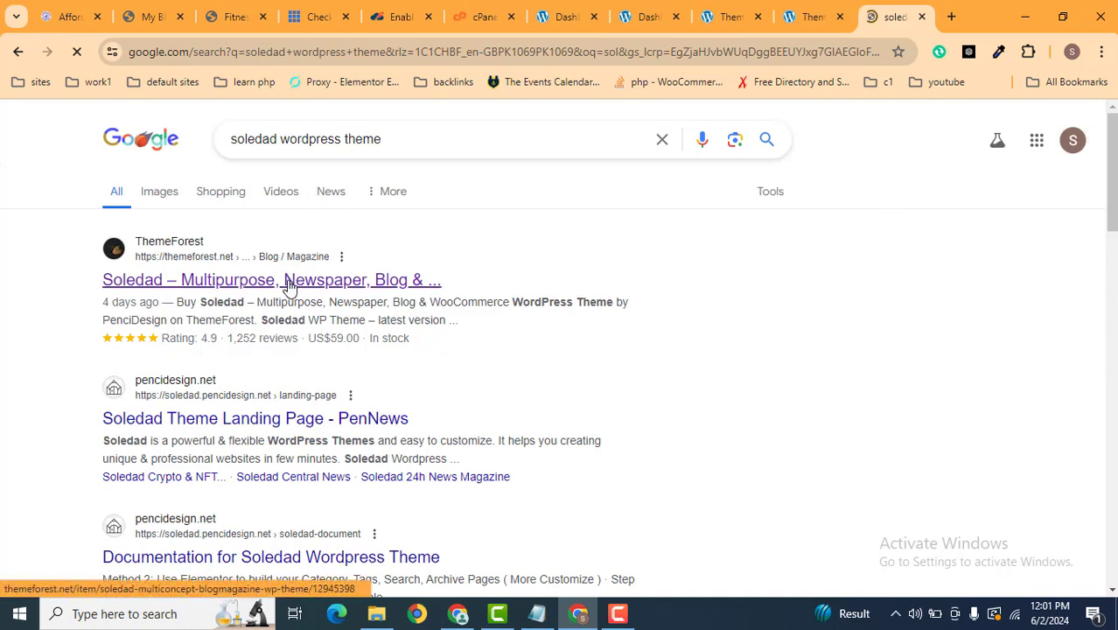
# Step: View Soledad's $59 ThemeForest listing, then close it and return to WordPress Themes
pyautogui.click(411, 278)
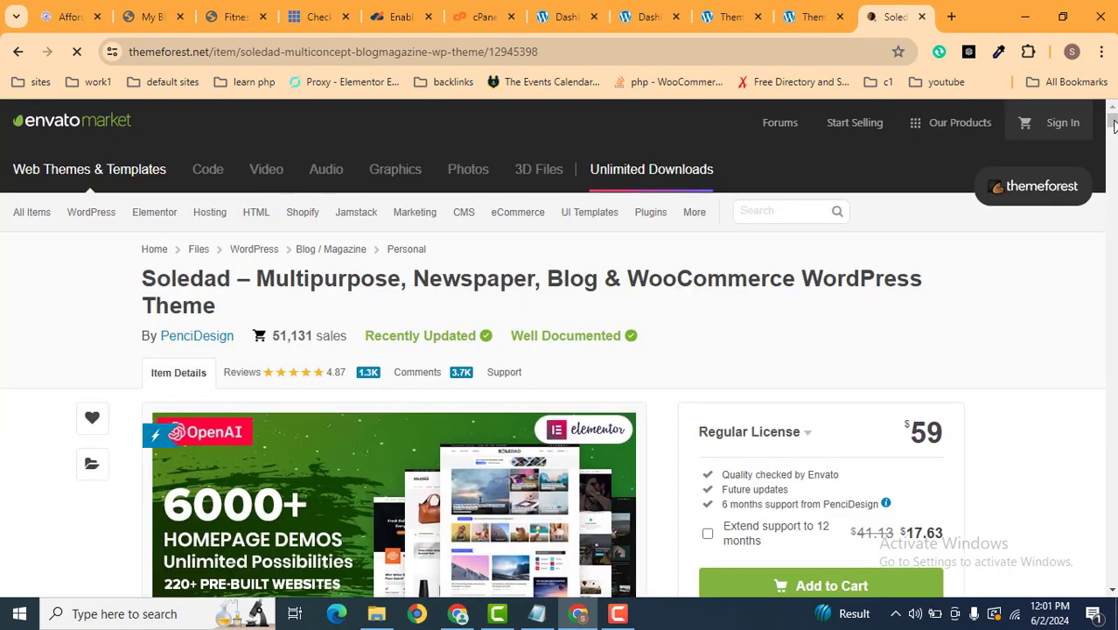
pyautogui.scroll(-3, 1113, 125)
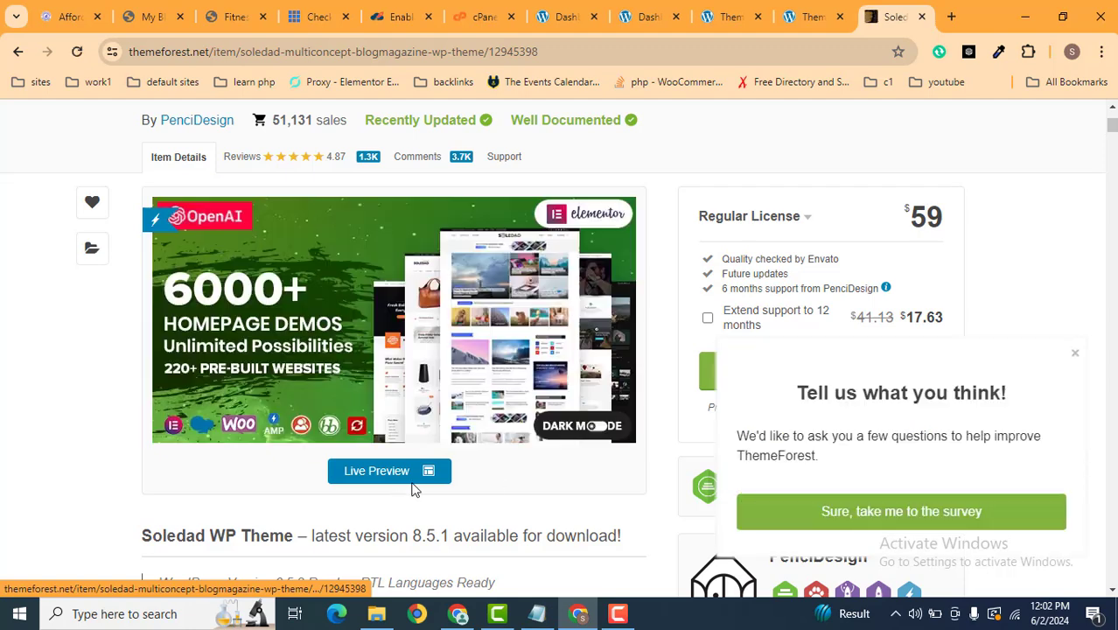
pyautogui.click(922, 18)
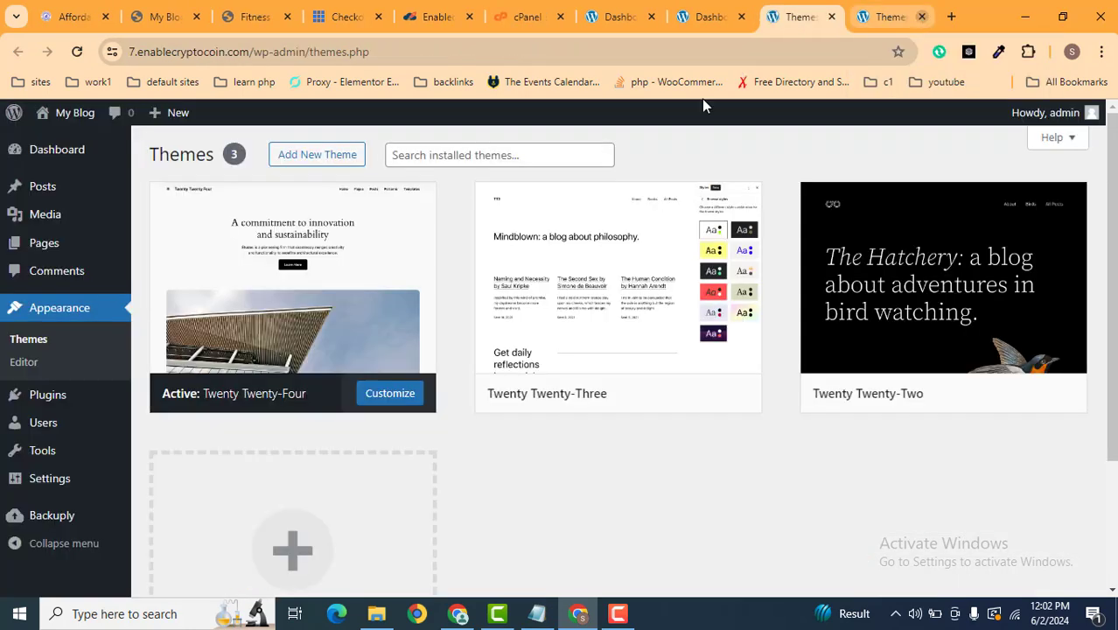
# Step: Upload soledad.zip from resources/soledad_v8.4.2 as a new theme
pyautogui.click(306, 157)
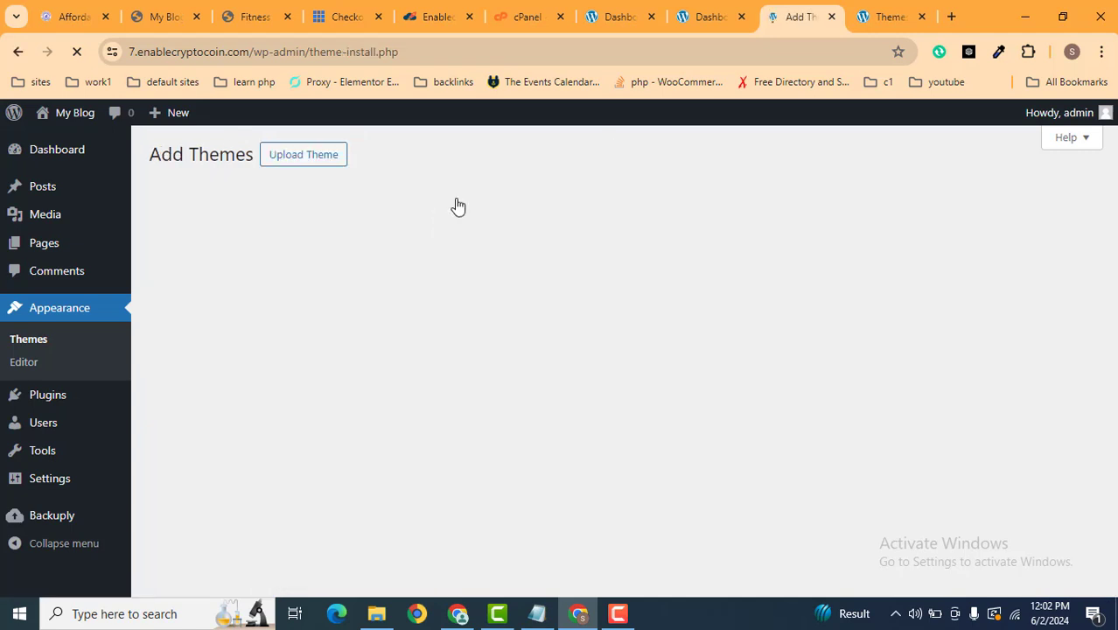
pyautogui.click(306, 154)
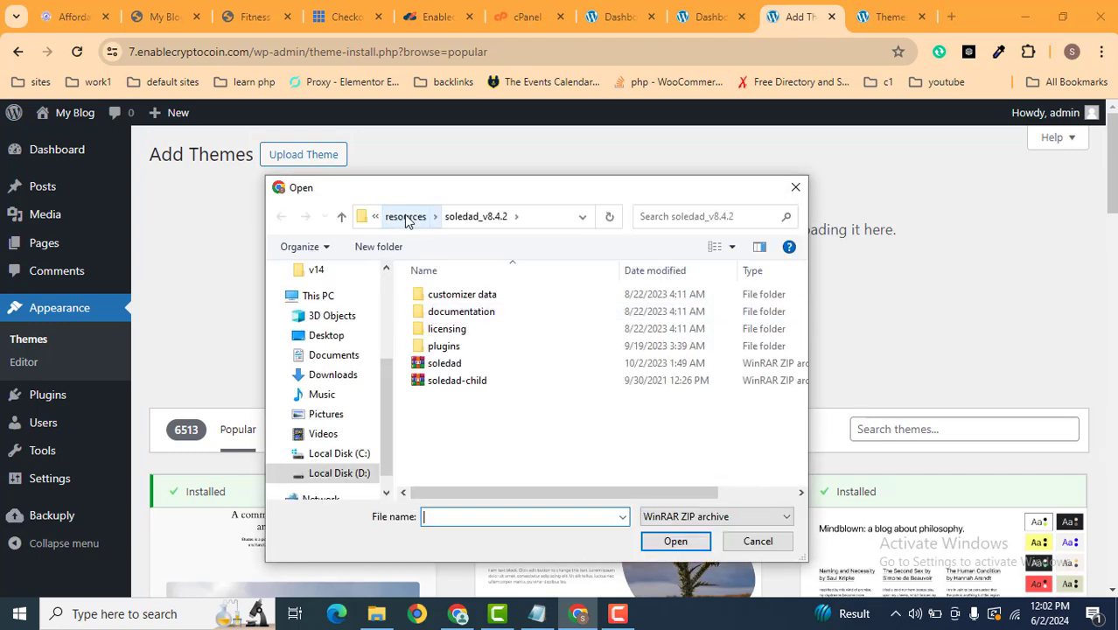
pyautogui.click(405, 217)
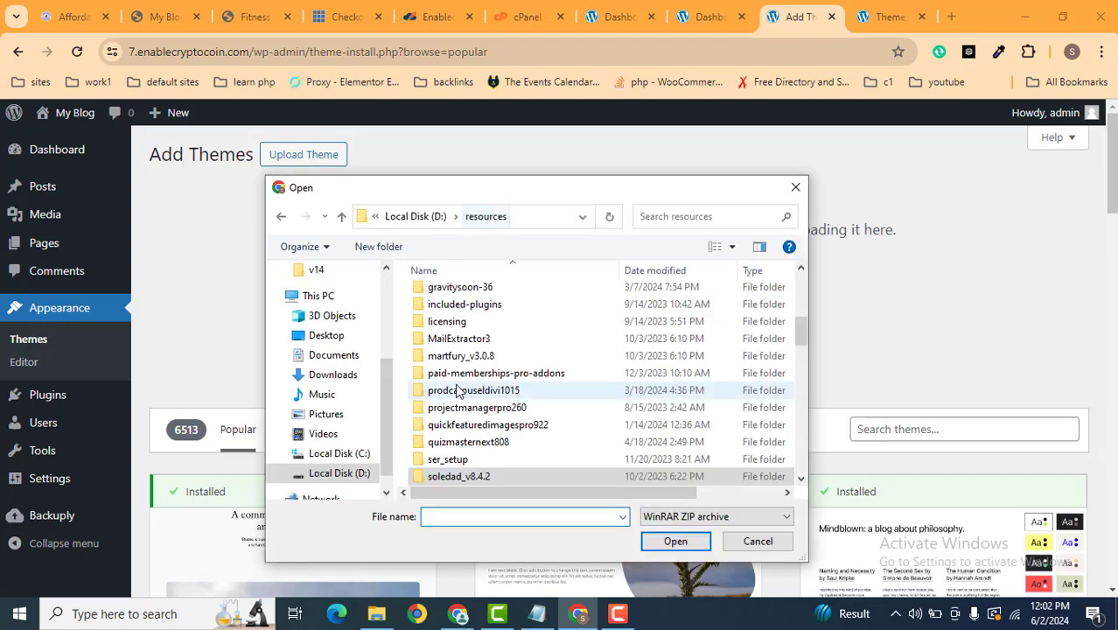
pyautogui.rightClick(446, 477)
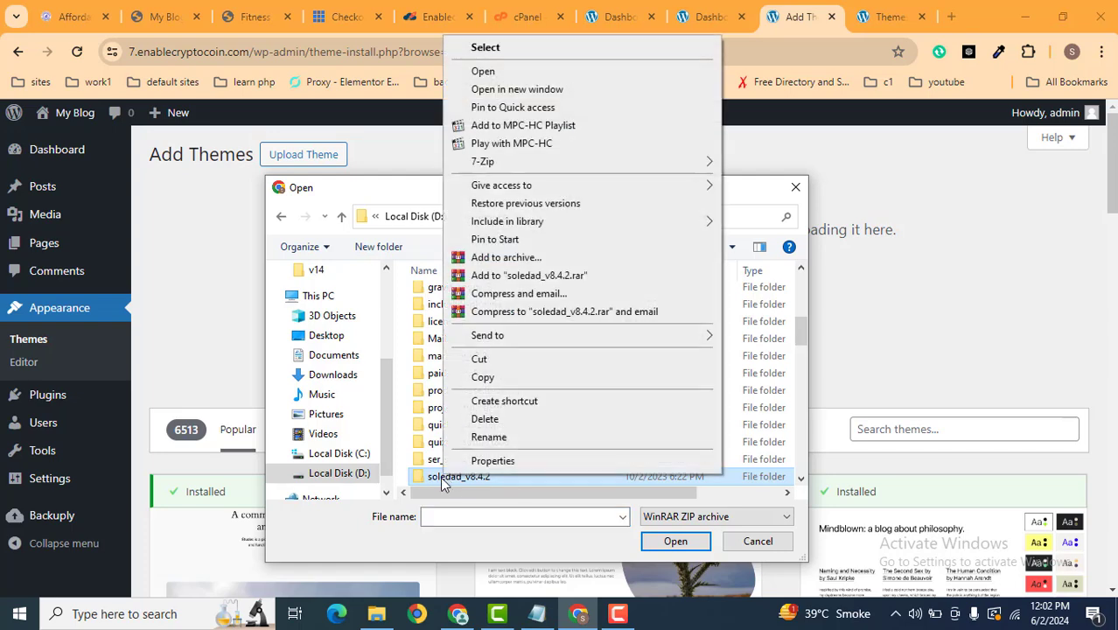
pyautogui.click(442, 484)
pyautogui.doubleClick(441, 481)
pyautogui.click(446, 366)
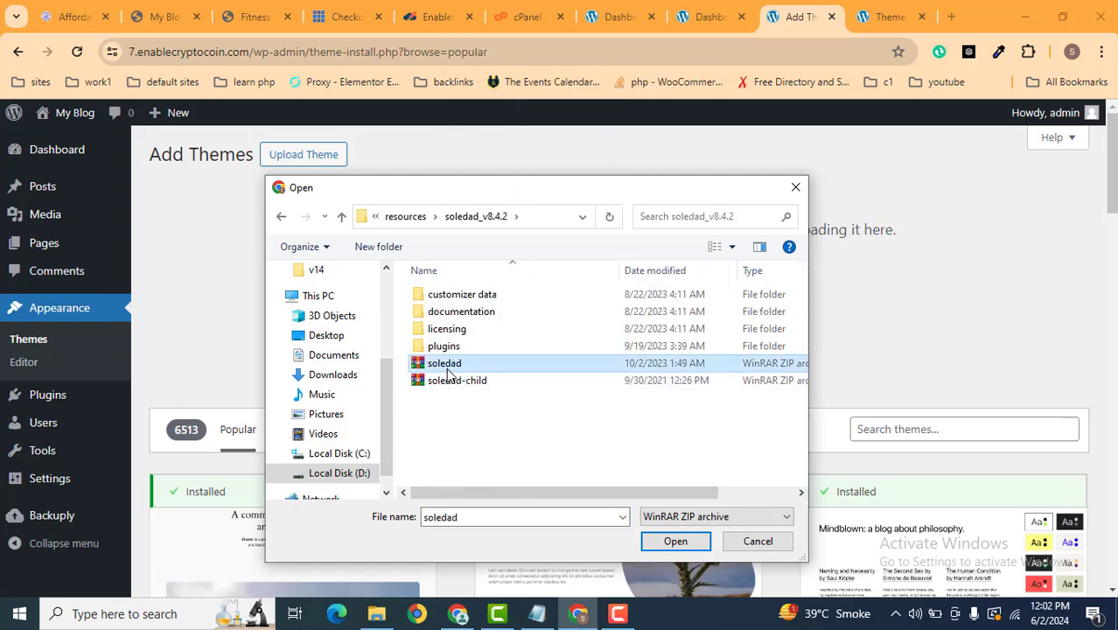
pyautogui.doubleClick(446, 366)
# Step: Install and activate the Soledad theme, then go back to the Themes page
pyautogui.click(722, 311)
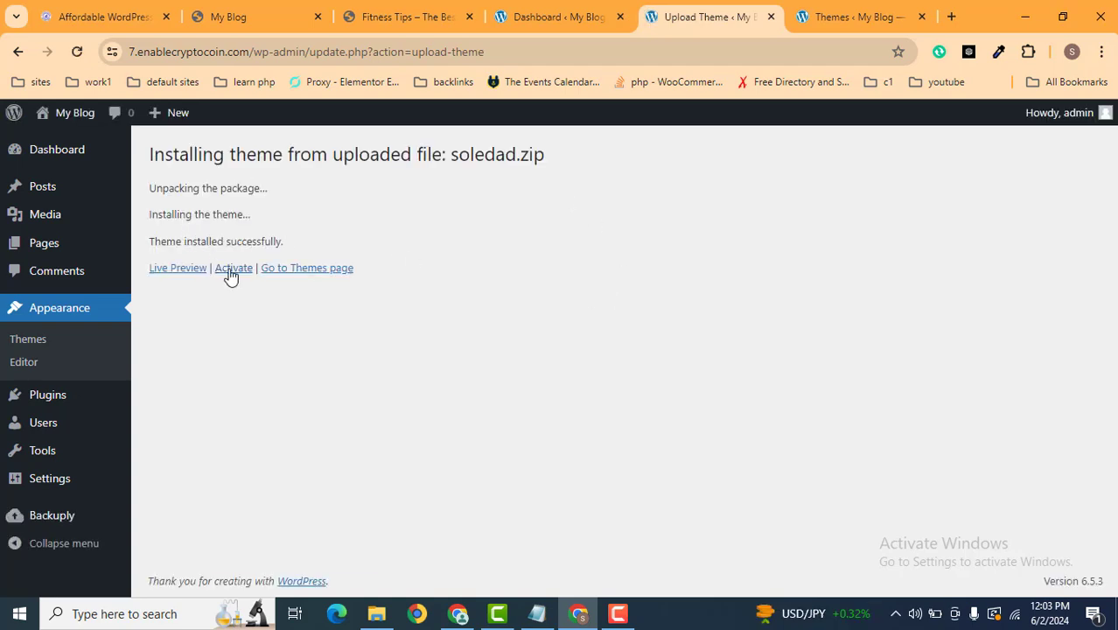
pyautogui.click(231, 269)
pyautogui.click(857, 11)
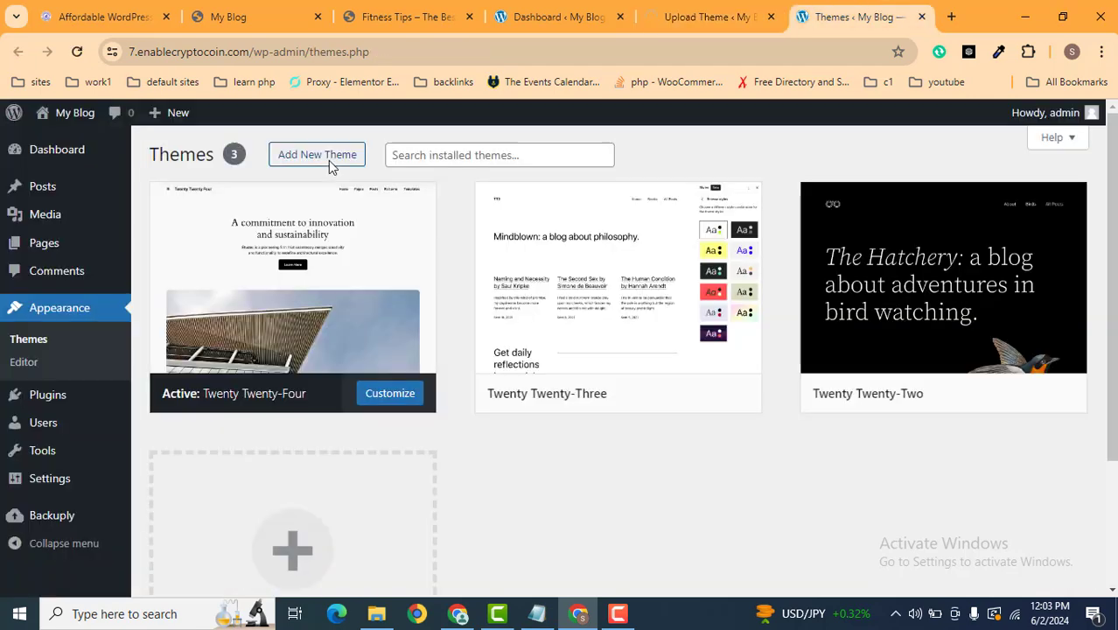
# Step: Upload soledad-child.zip as a new theme and activate the Soledad child theme
pyautogui.click(314, 162)
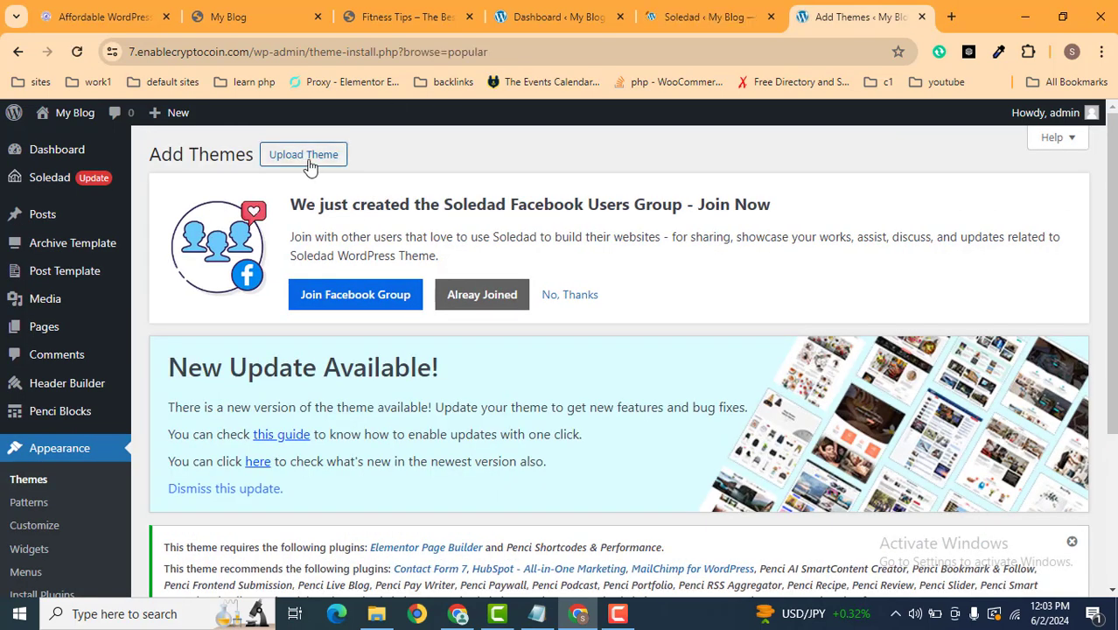
pyautogui.click(303, 154)
pyautogui.scroll(-5, 526, 325)
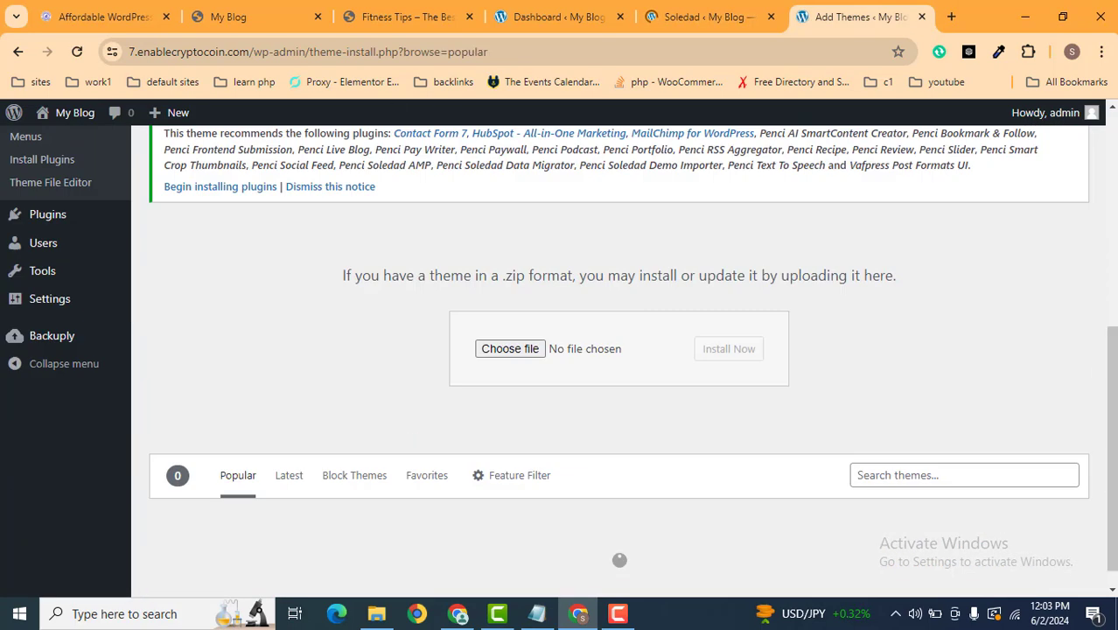
pyautogui.click(510, 355)
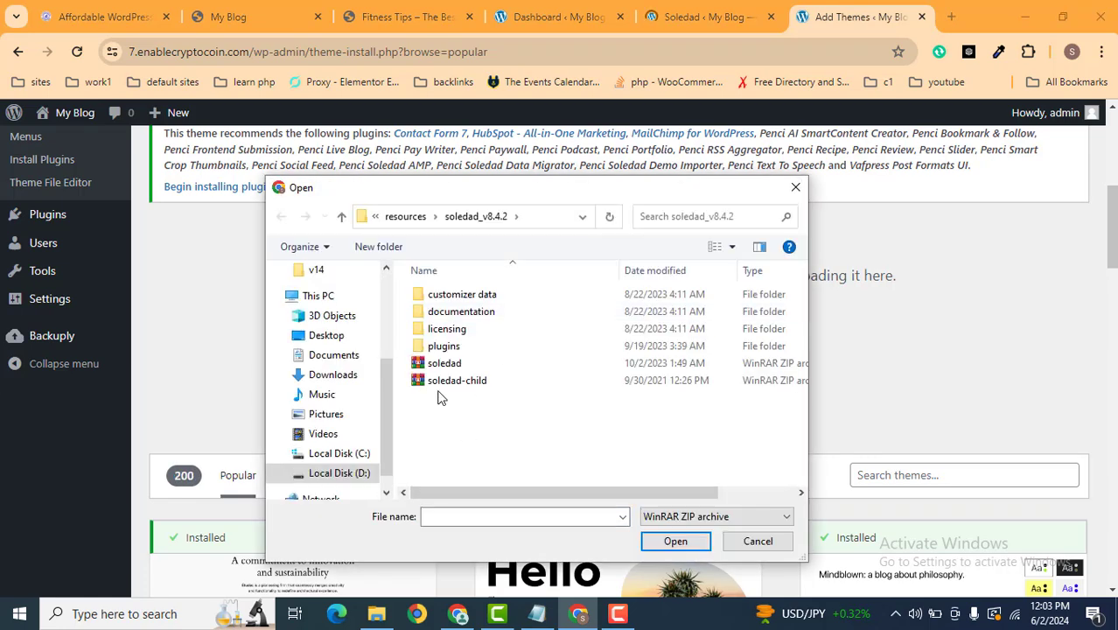
pyautogui.doubleClick(431, 382)
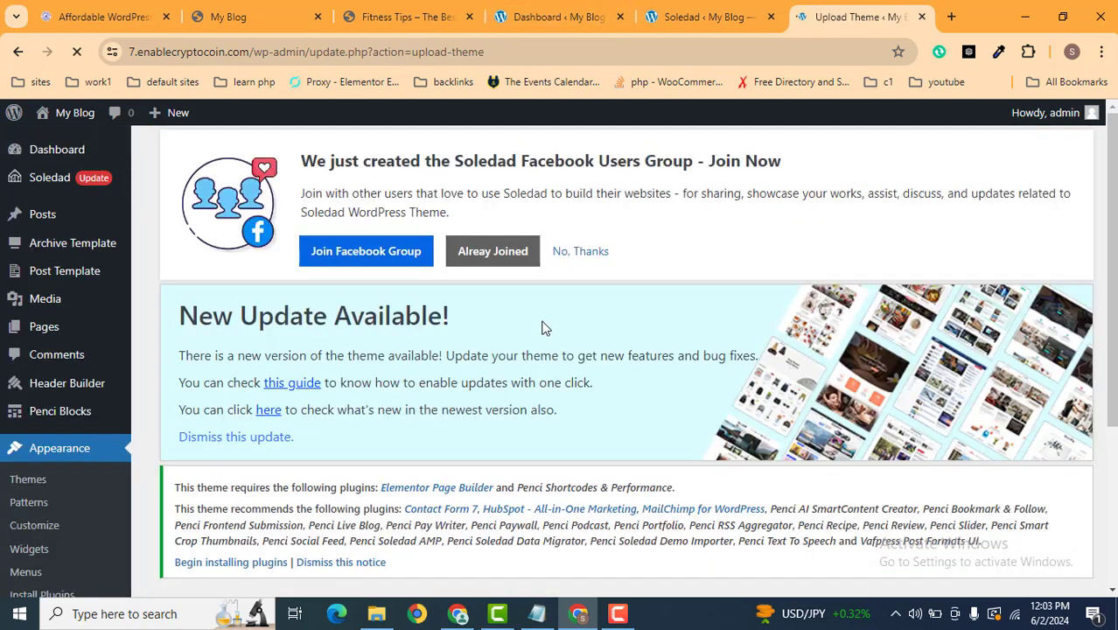
pyautogui.scroll(-5, 351, 338)
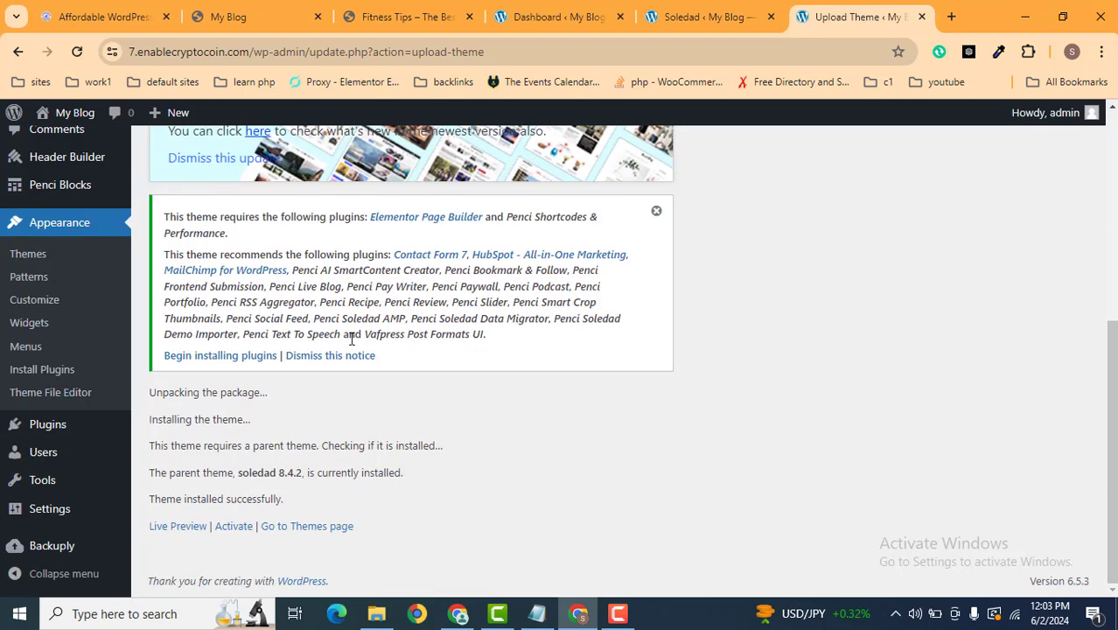
pyautogui.click(233, 529)
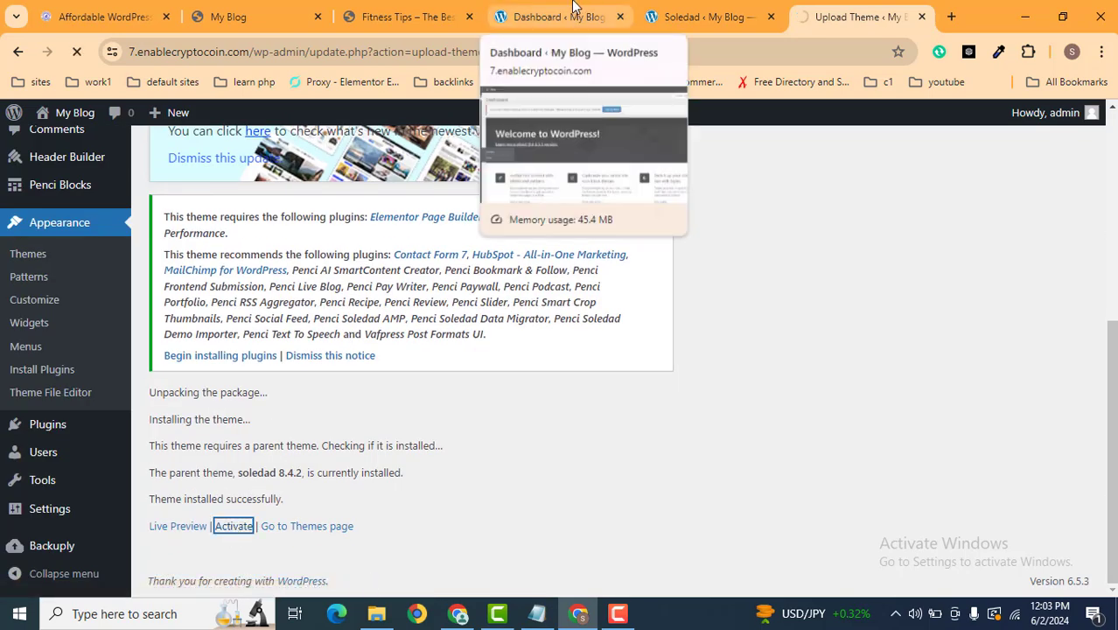
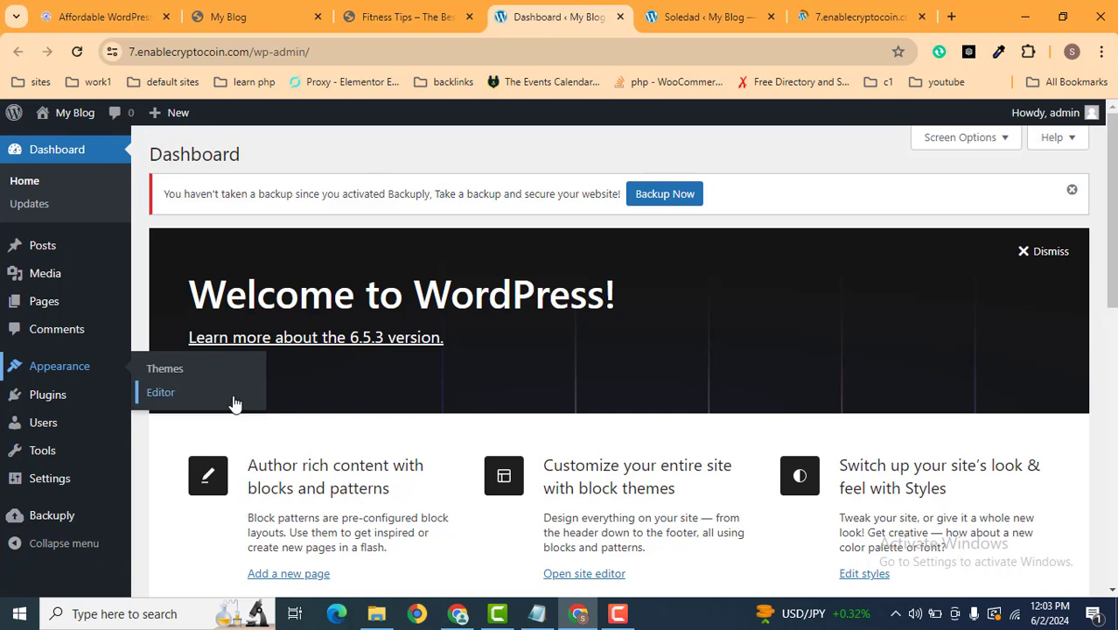
# Step: Open the Soledad theme's Install Plugins page in a new tab from the refreshed dashboard
pyautogui.click(364, 348)
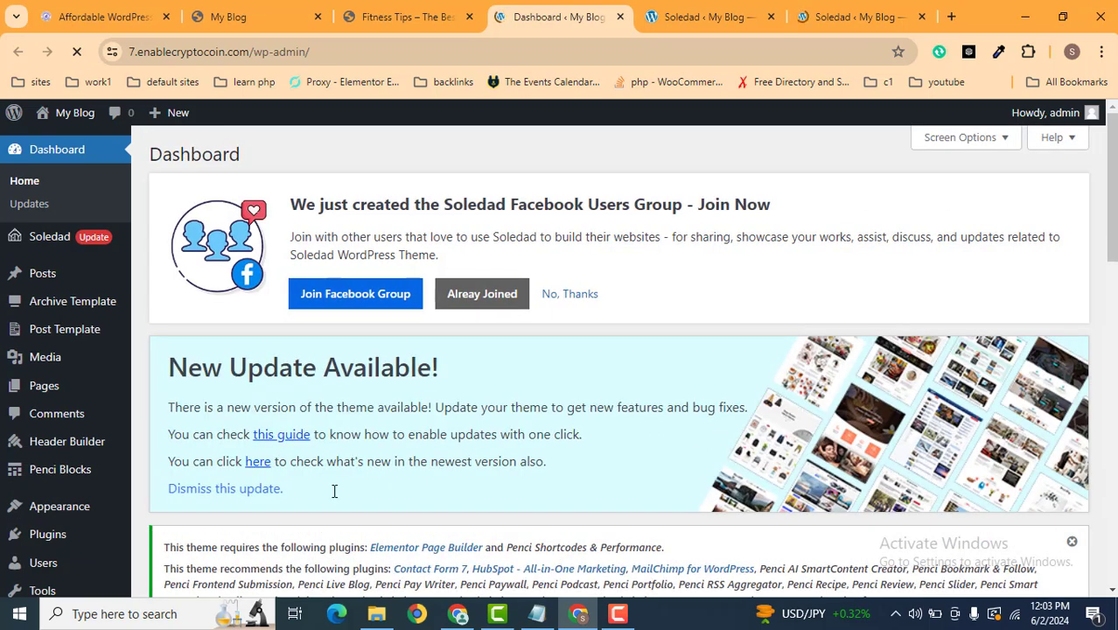
pyautogui.moveTo(79, 508)
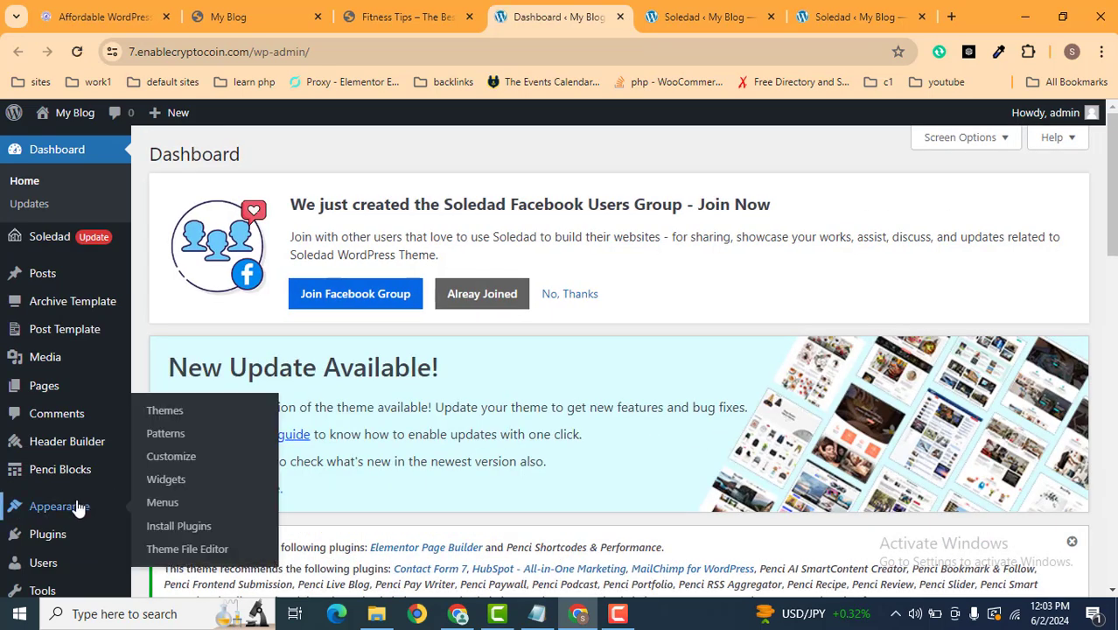
pyautogui.middleClick(182, 527)
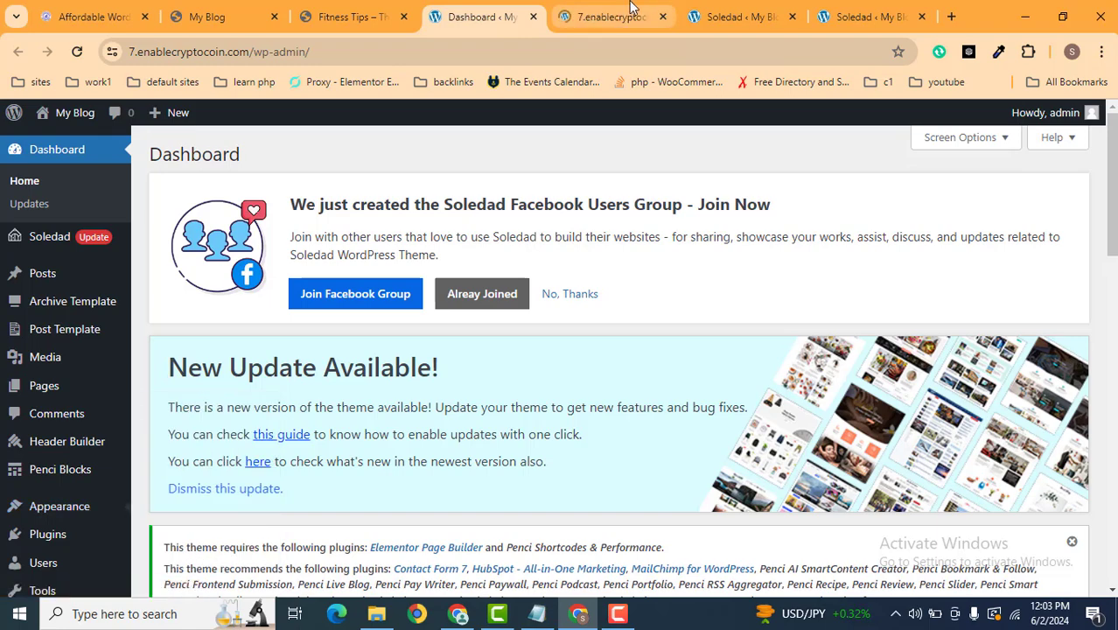
pyautogui.click(632, 11)
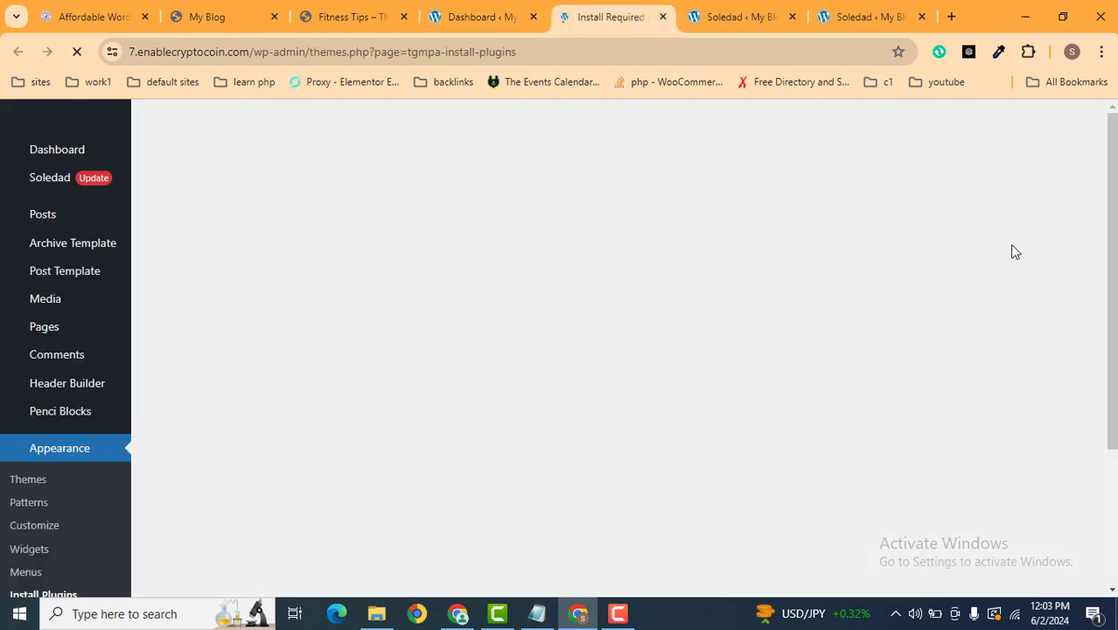
pyautogui.scroll(-10, 1115, 339)
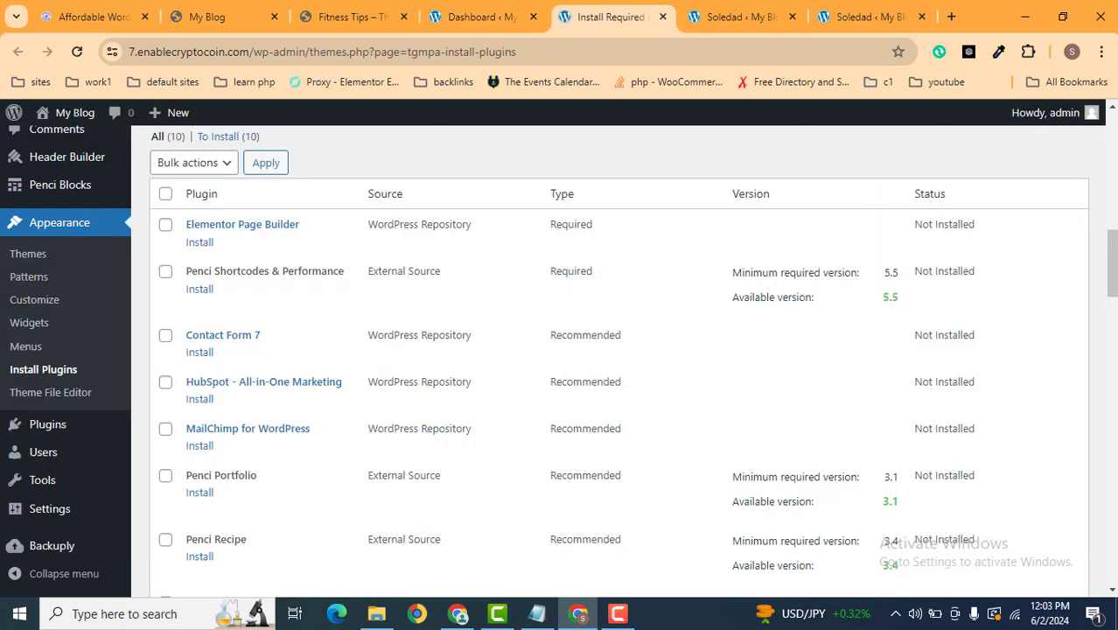
# Step: Bulk-install all suggested plugins except Penci Portfolio and Penci Review
pyautogui.click(166, 195)
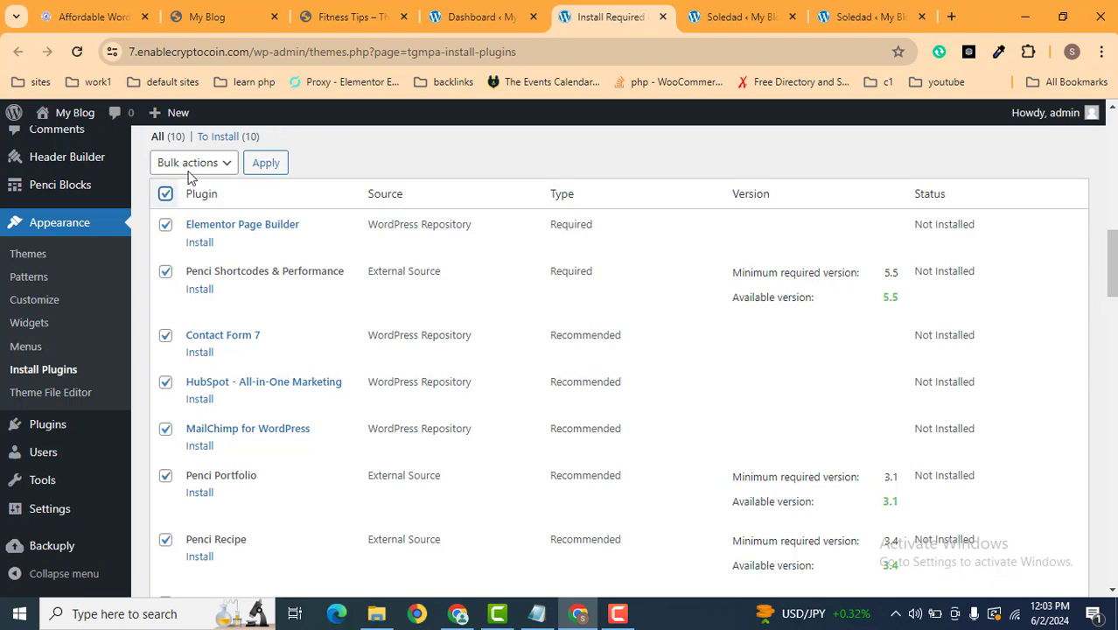
pyautogui.click(189, 165)
pyautogui.click(178, 200)
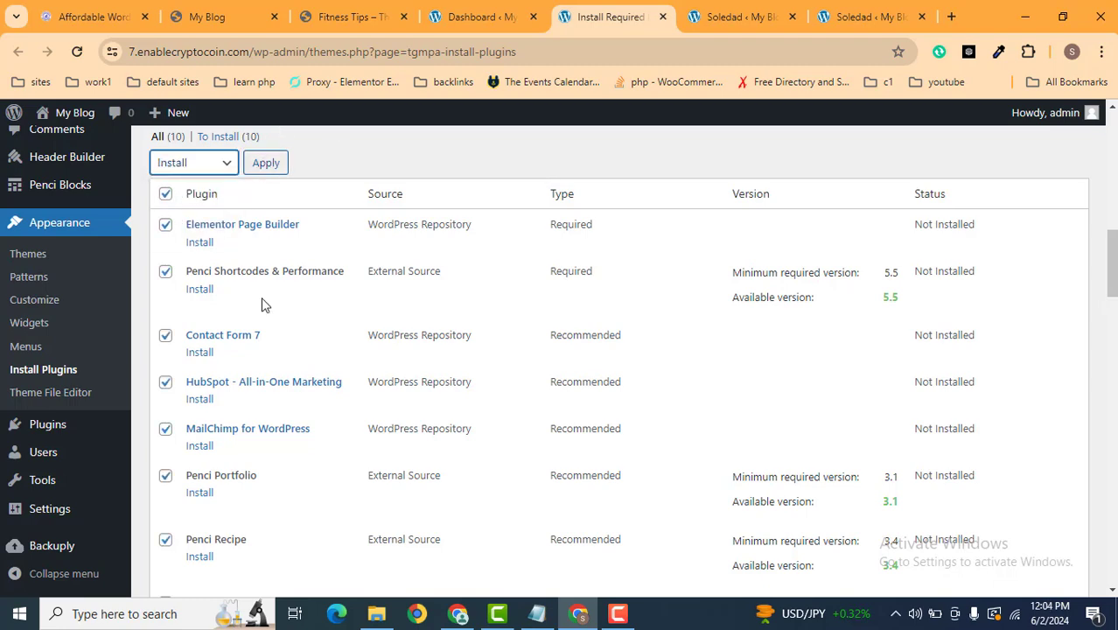
pyautogui.scroll(-1, 1115, 276)
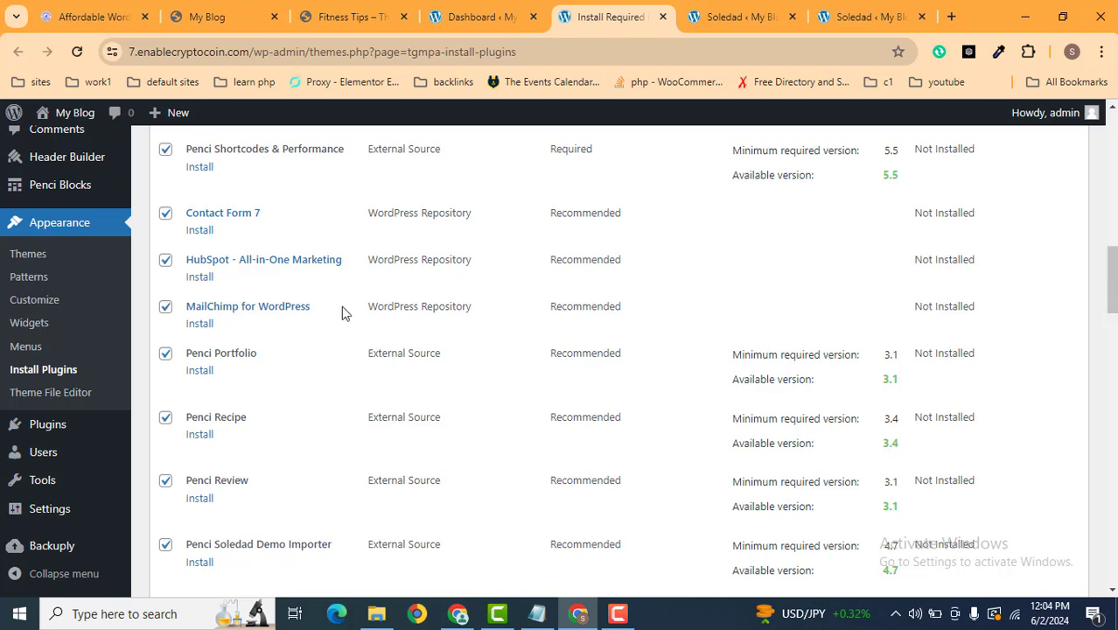
pyautogui.click(166, 354)
pyautogui.click(165, 479)
pyautogui.scroll(3, 321, 185)
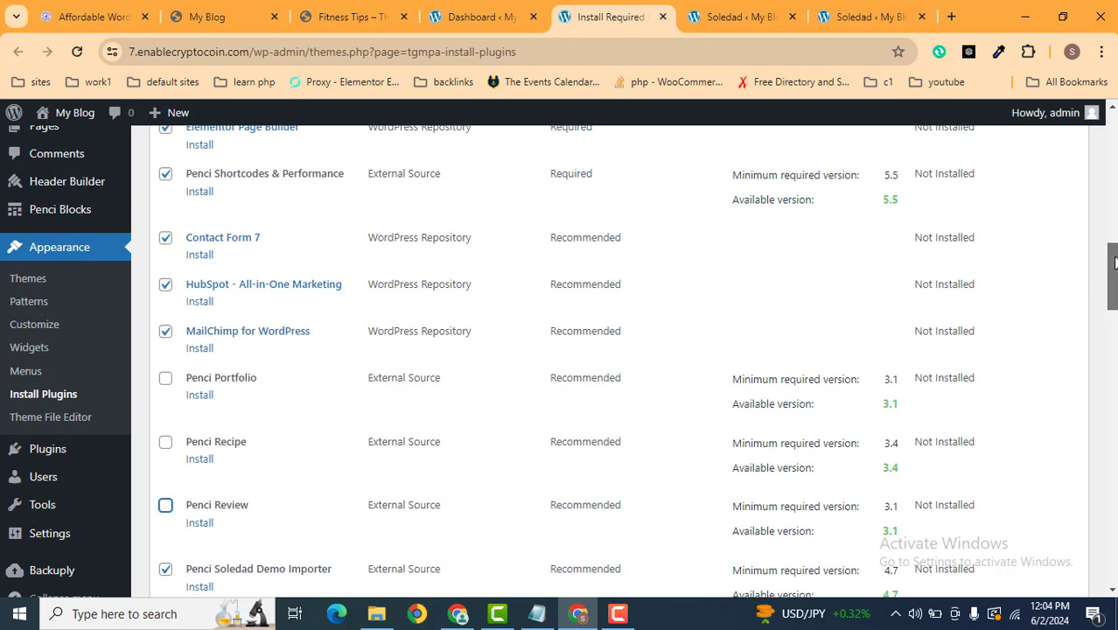
pyautogui.click(260, 273)
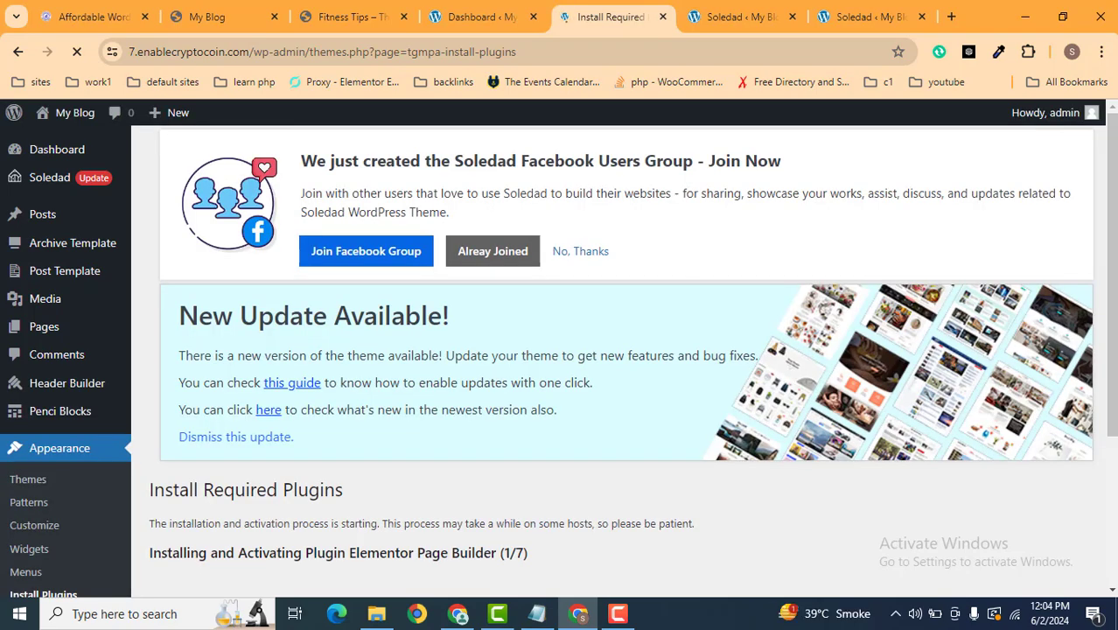
# Step: After the seven plugins finish installing, load /wp-admin instead of Elementor's onboarding page
pyautogui.scroll(-3, 1006, 401)
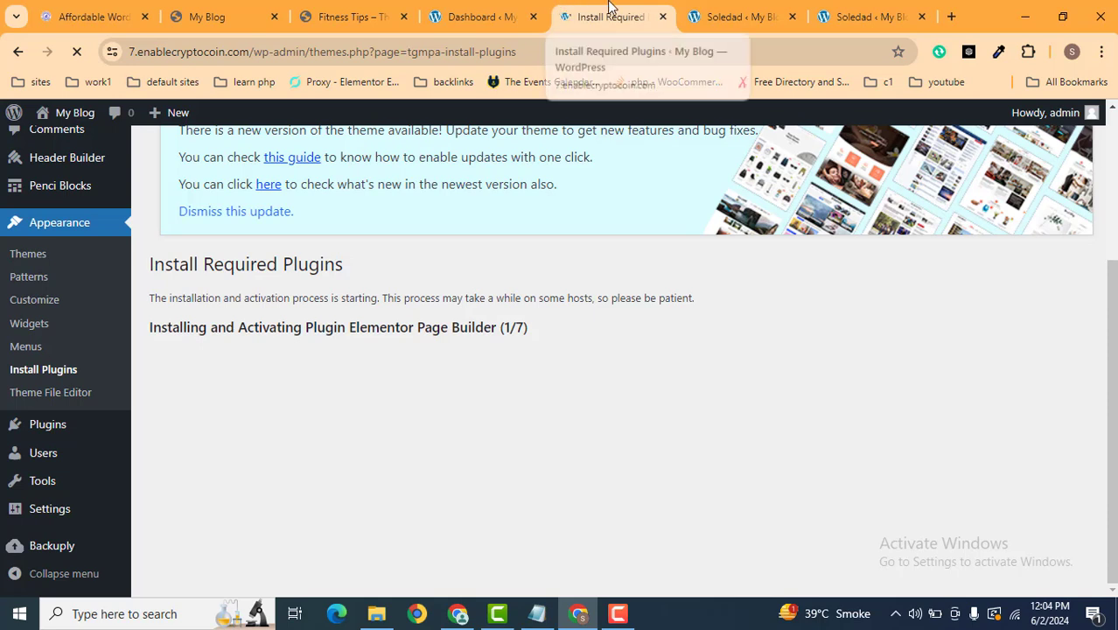
pyautogui.moveTo(573, 12); pyautogui.dragTo(881, 7)
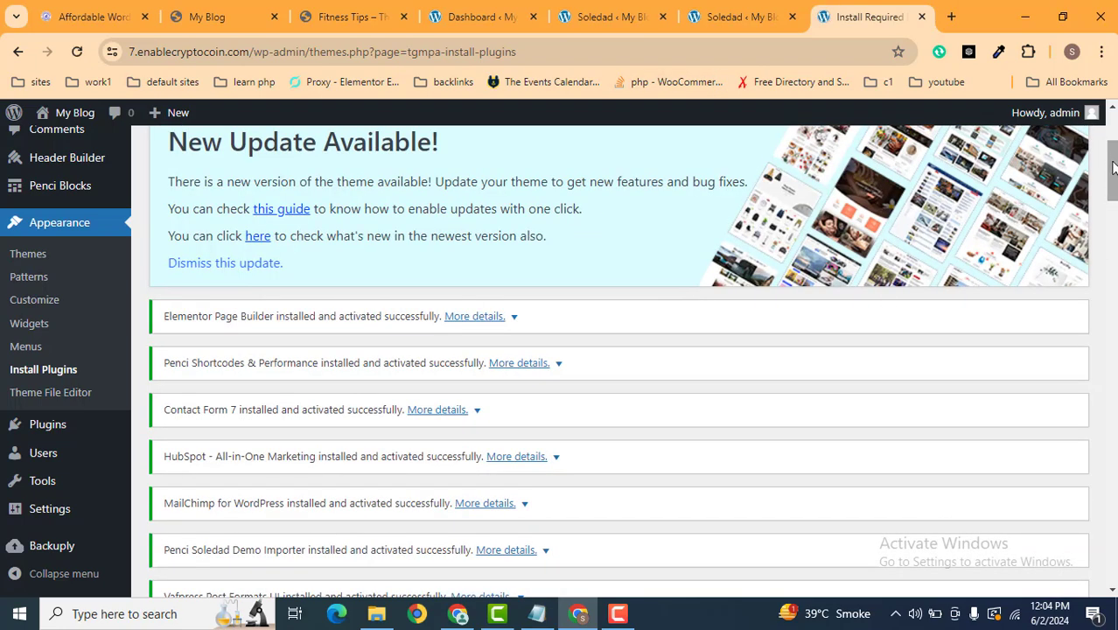
pyautogui.moveTo(1113, 166)
pyautogui.mouseDown()
pyautogui.moveTo(1112, 201)
pyautogui.moveTo(1112, 166)
pyautogui.mouseUp()
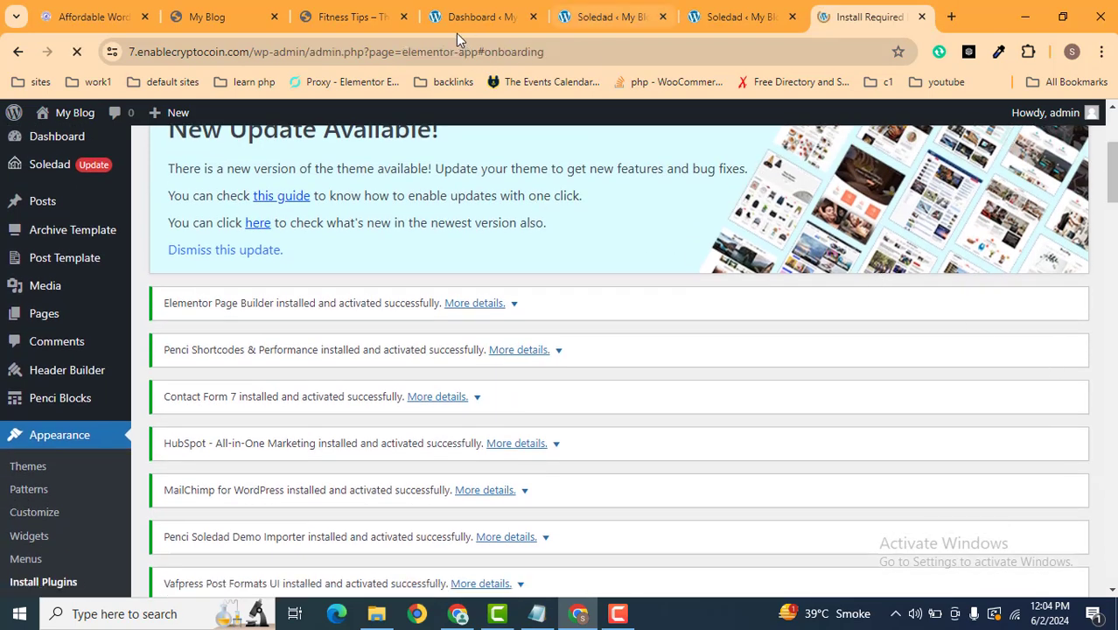
pyautogui.moveTo(346, 51); pyautogui.dragTo(593, 55)
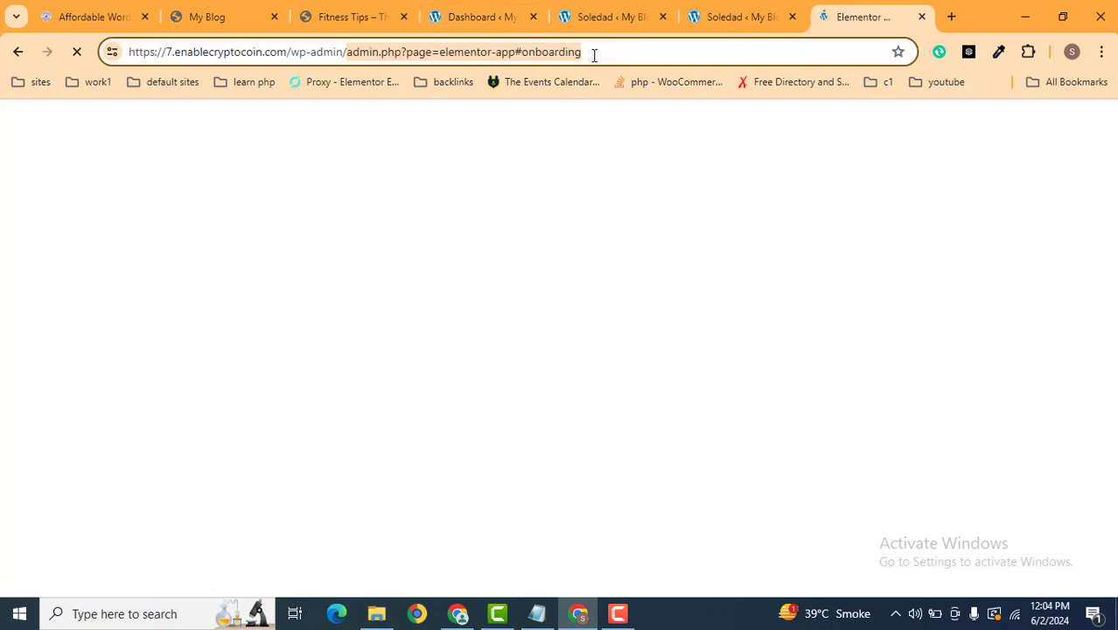
pyautogui.press('BackSpace')
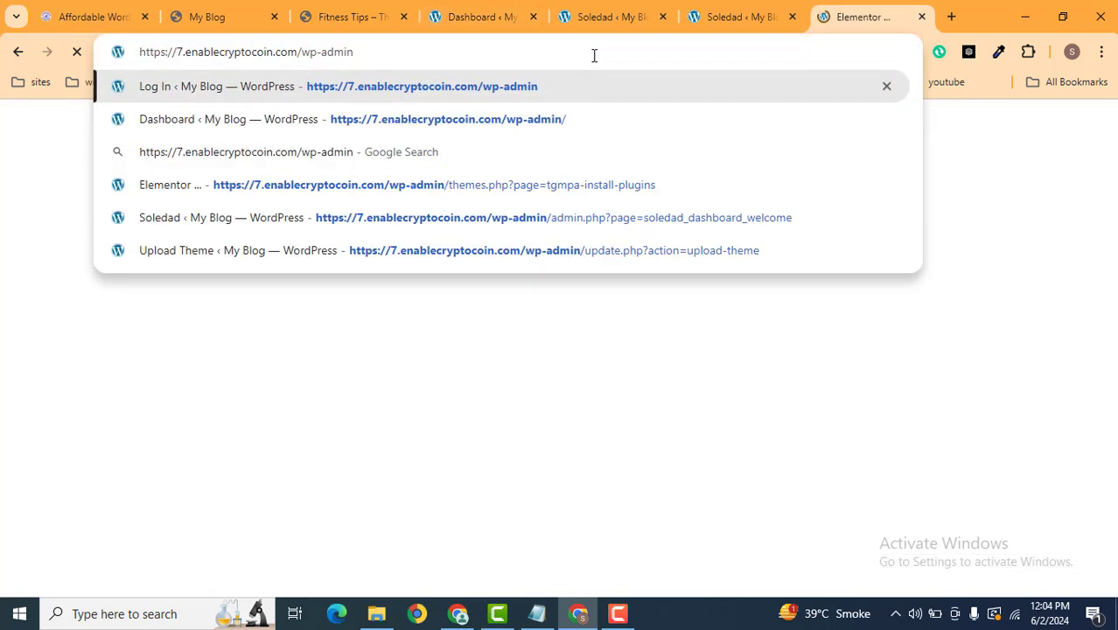
pyautogui.press('Return')
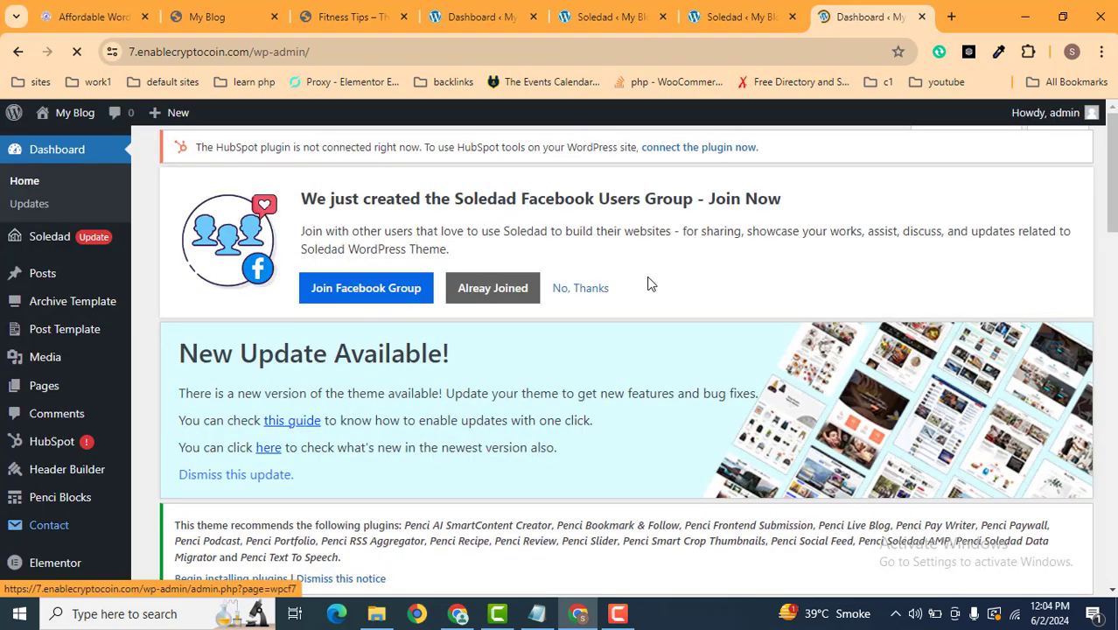
pyautogui.scroll(-3, 196, 367)
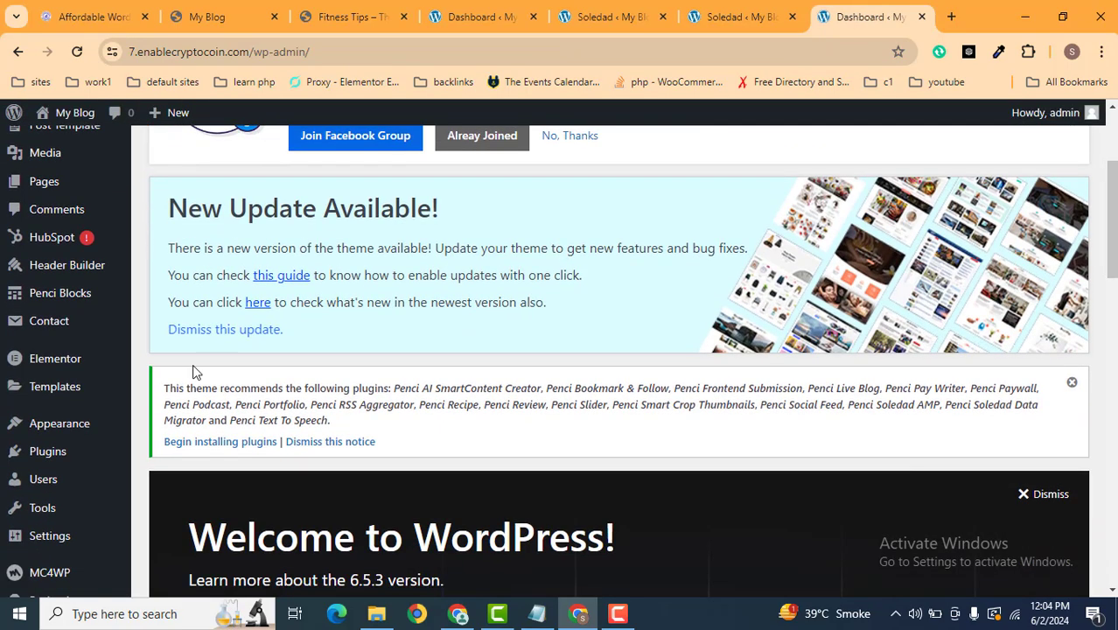
# Step: Search the demo importer for 'fitness' and import the Fitness demo, confirming the prompt
pyautogui.moveTo(75, 420)
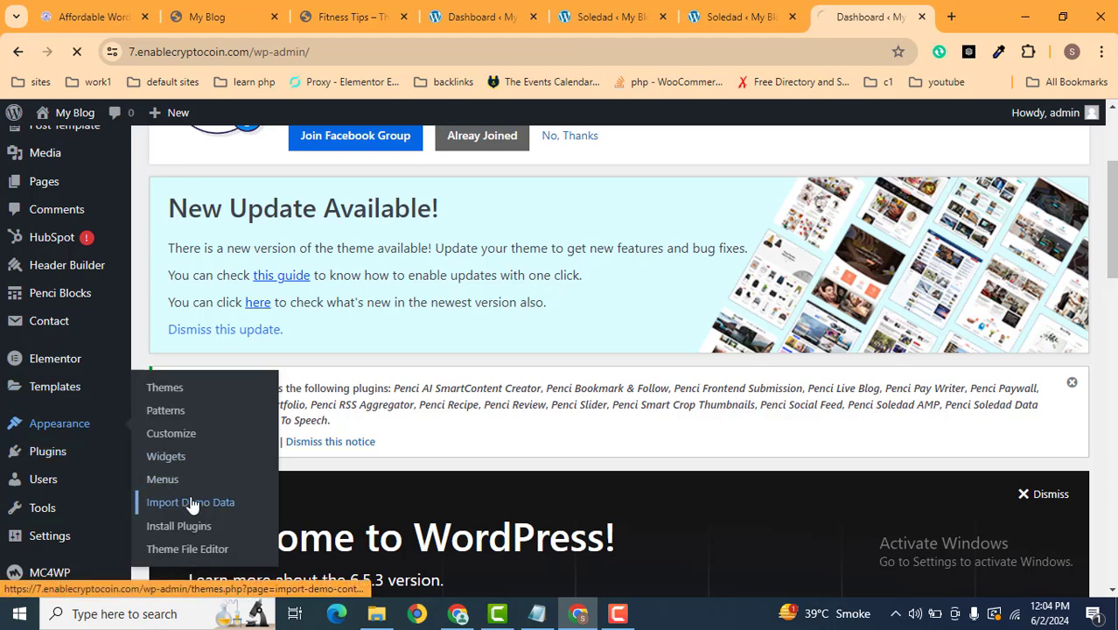
pyautogui.click(192, 505)
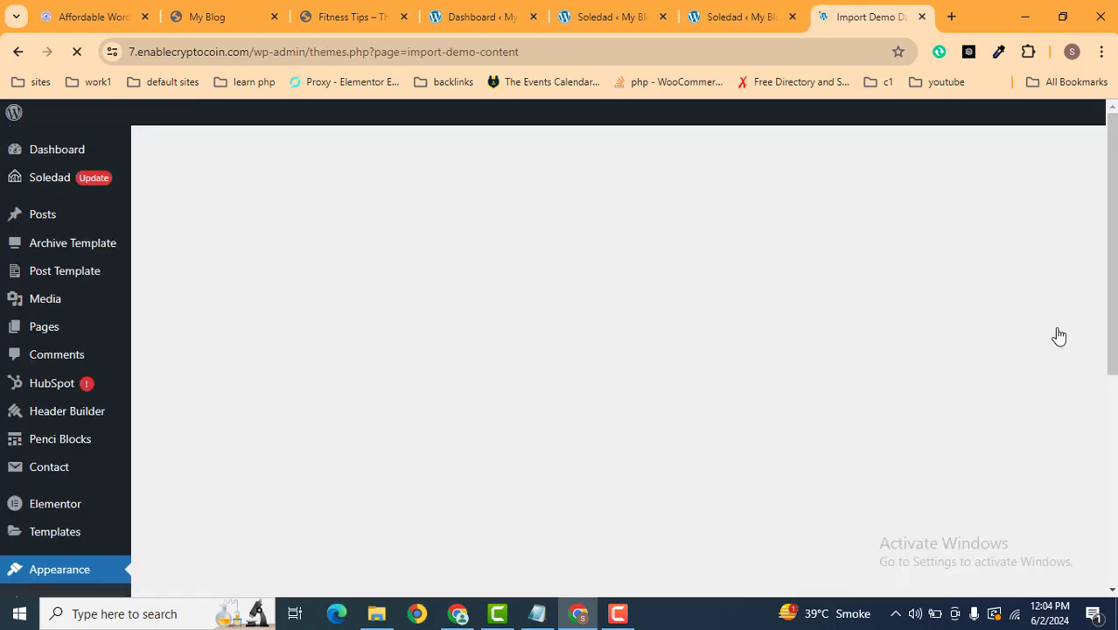
pyautogui.scroll(-7, 624, 362)
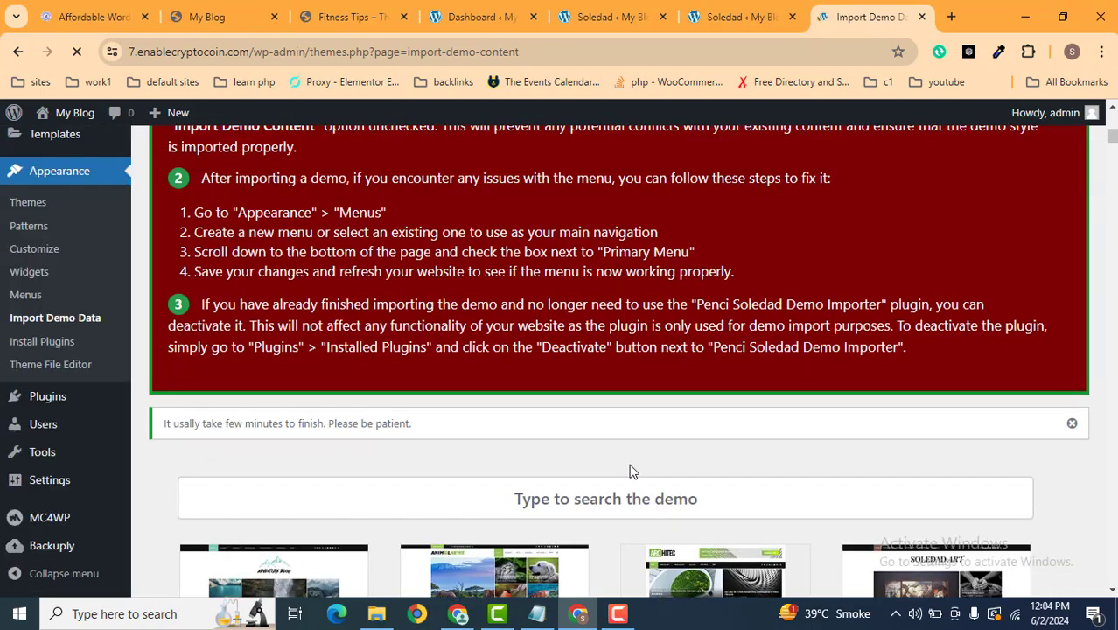
pyautogui.click(590, 506)
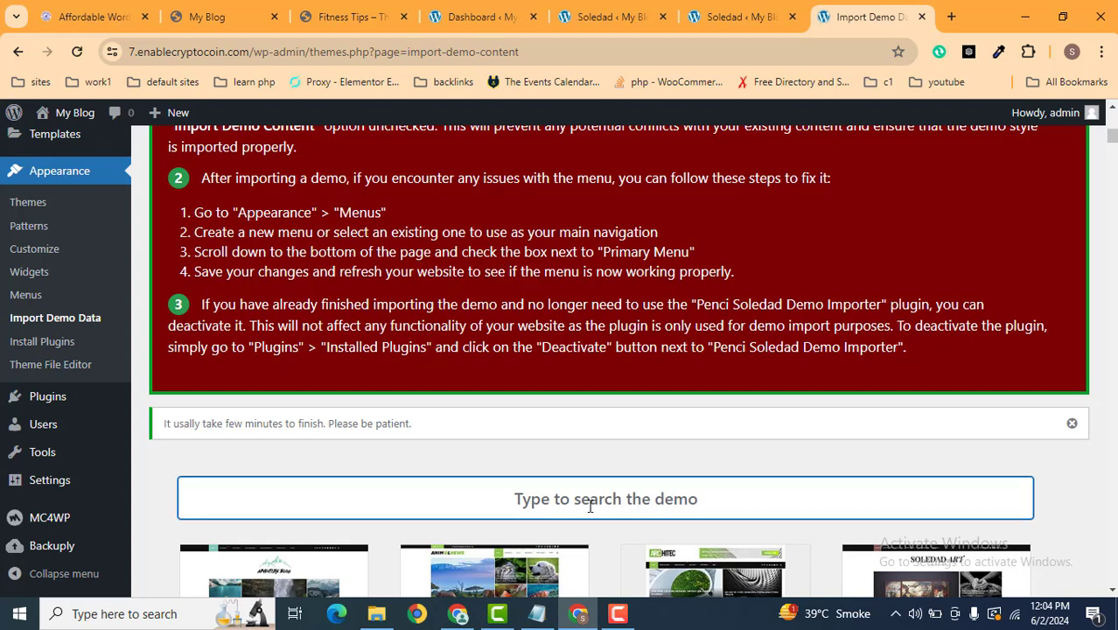
pyautogui.write('fitness')
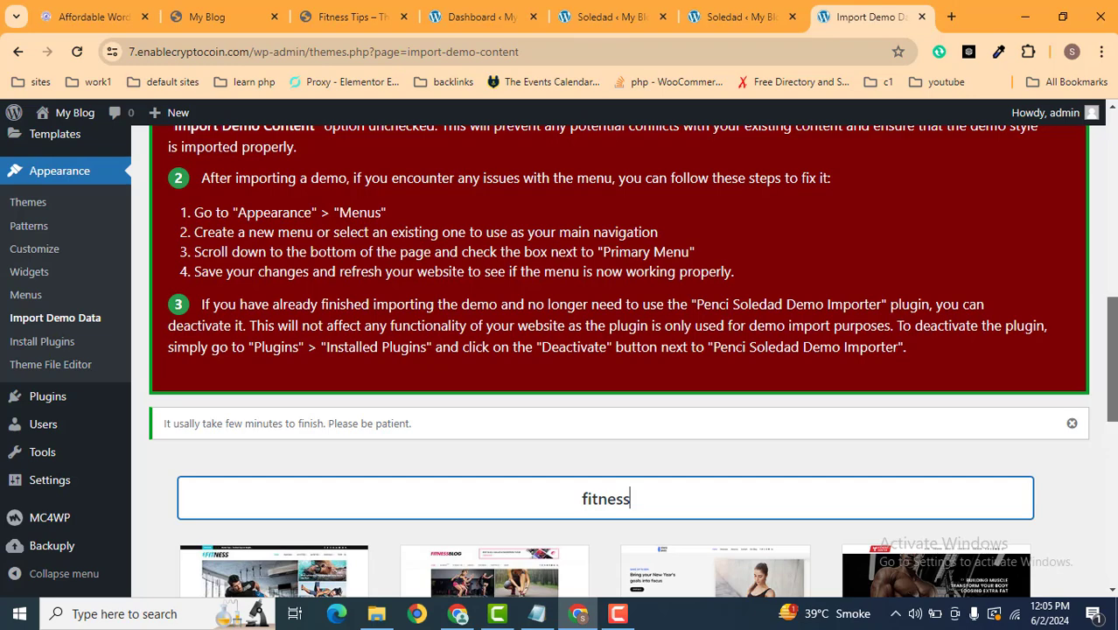
pyautogui.moveTo(1113, 330); pyautogui.dragTo(1114, 426)
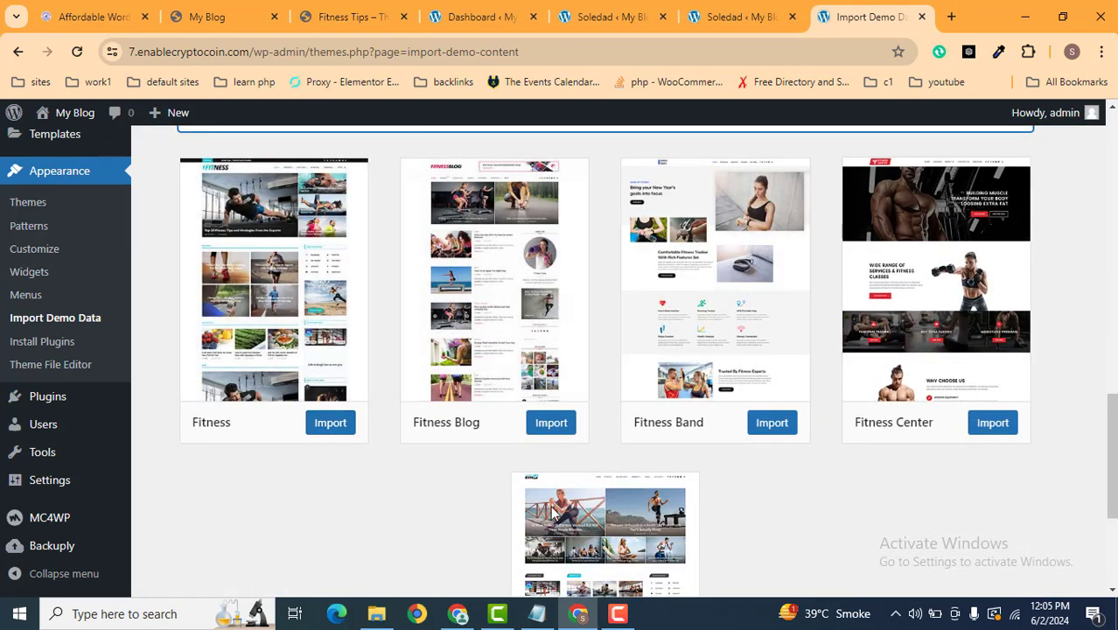
pyautogui.moveTo(1107, 475)
pyautogui.mouseDown()
pyautogui.moveTo(1107, 525)
pyautogui.moveTo(1094, 467)
pyautogui.mouseUp()
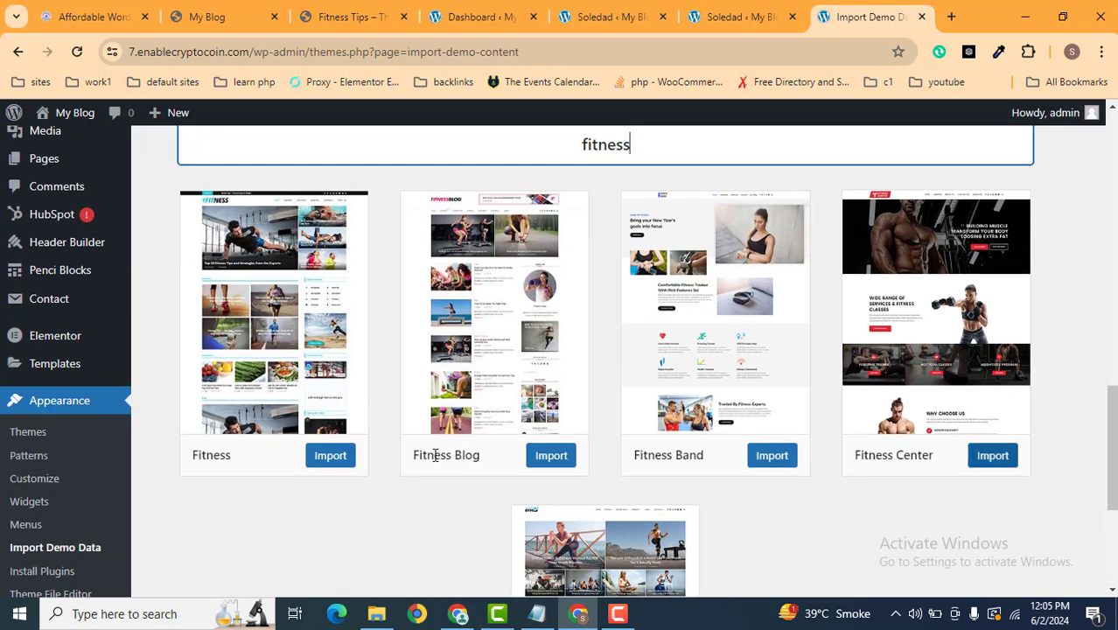
pyautogui.click(333, 455)
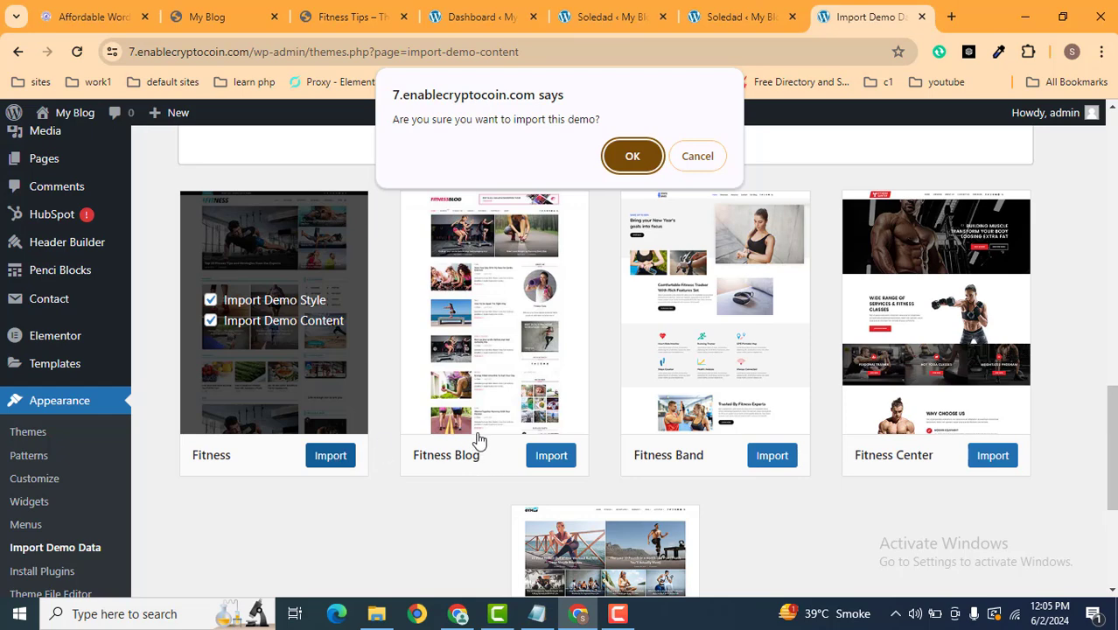
pyautogui.click(636, 158)
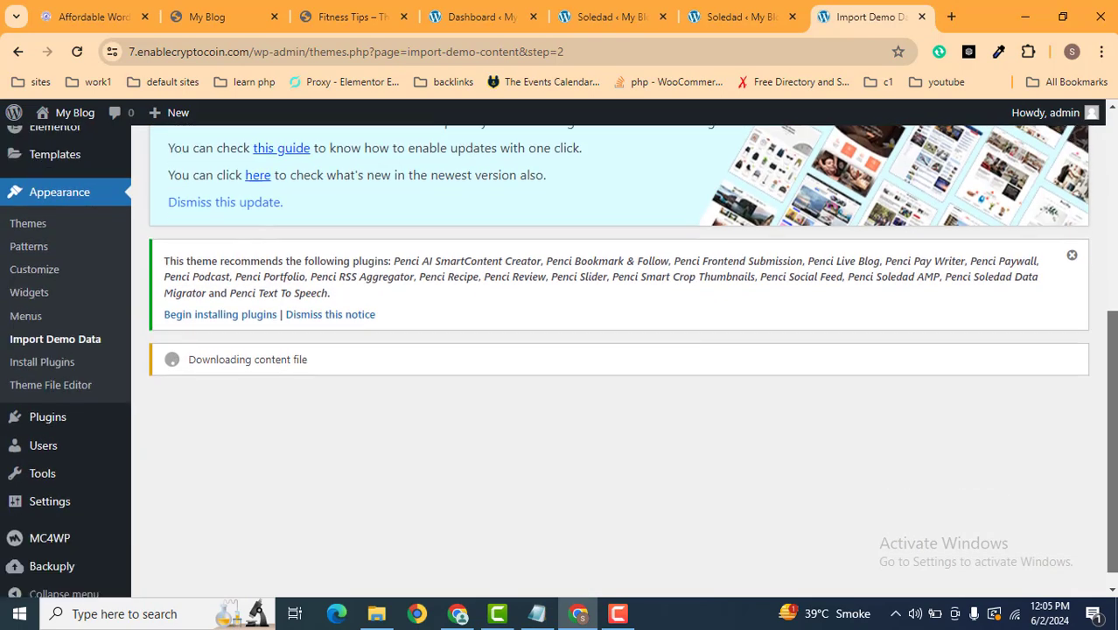
# Step: Once the Fitness import reports completed, view the blog's new Fitness homepage
pyautogui.scroll(2, 1084, 357)
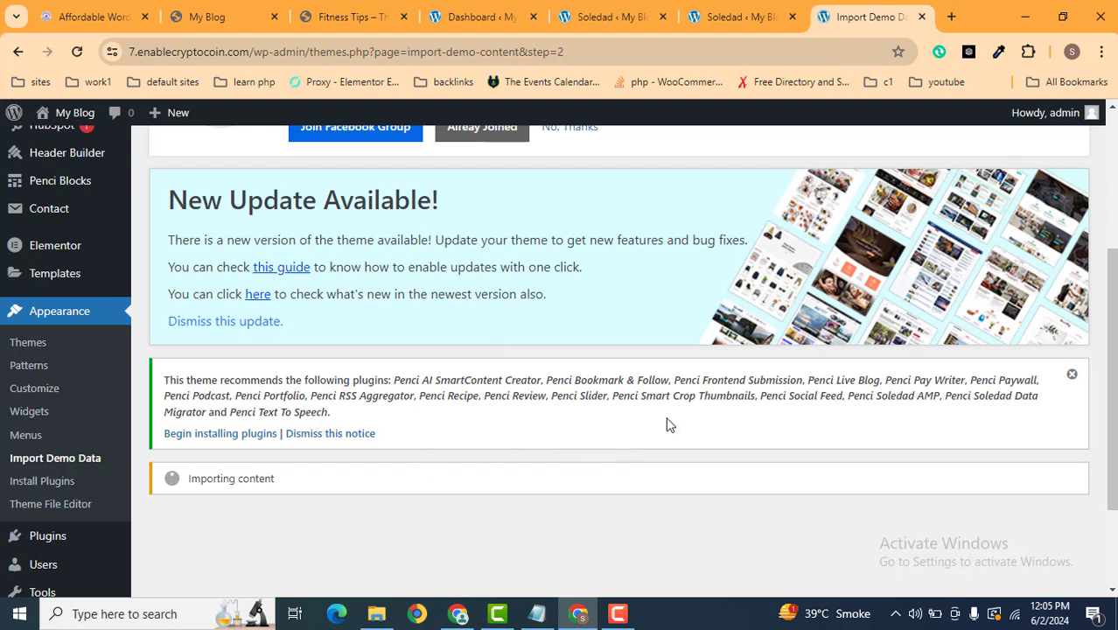
pyautogui.click(617, 613)
pyautogui.click(1039, 544)
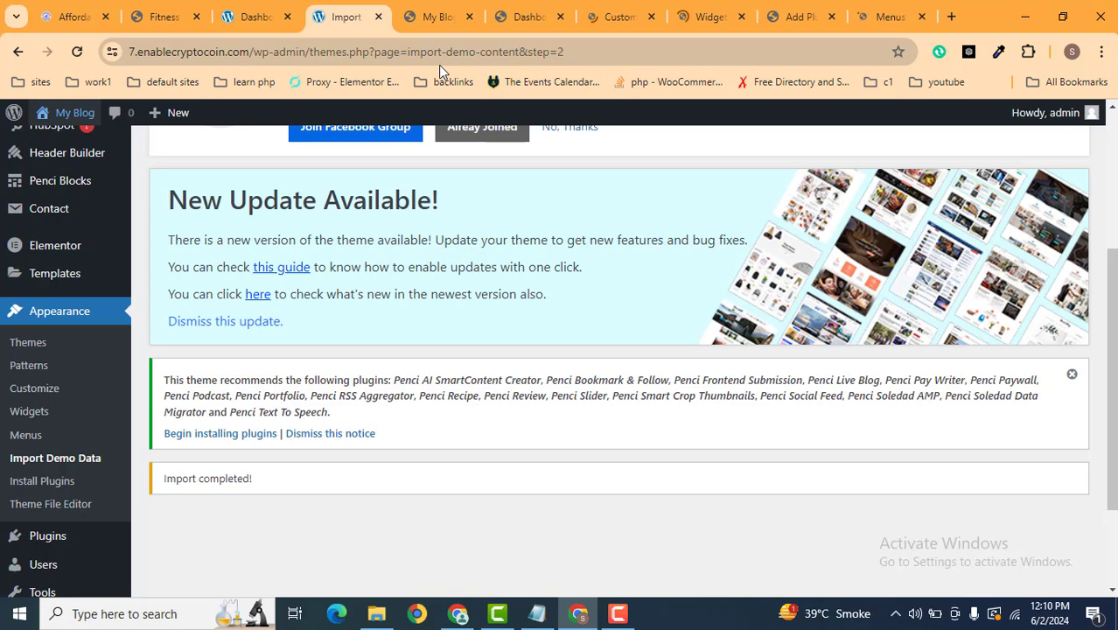
pyautogui.click(433, 17)
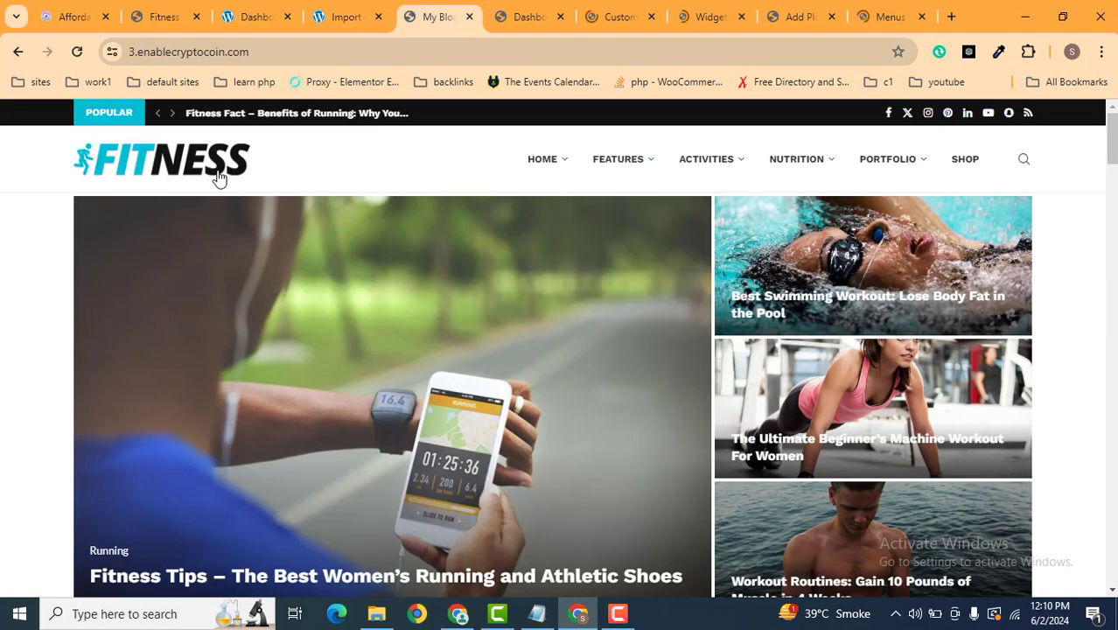
pyautogui.click(525, 17)
pyautogui.moveTo(80, 376)
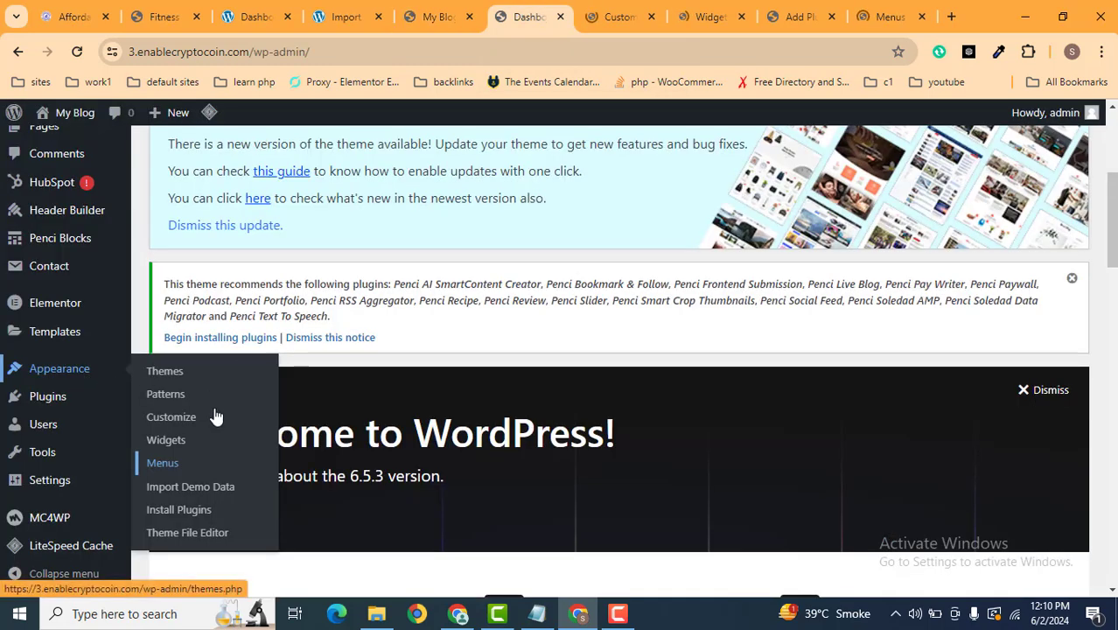
pyautogui.middleClick(166, 424)
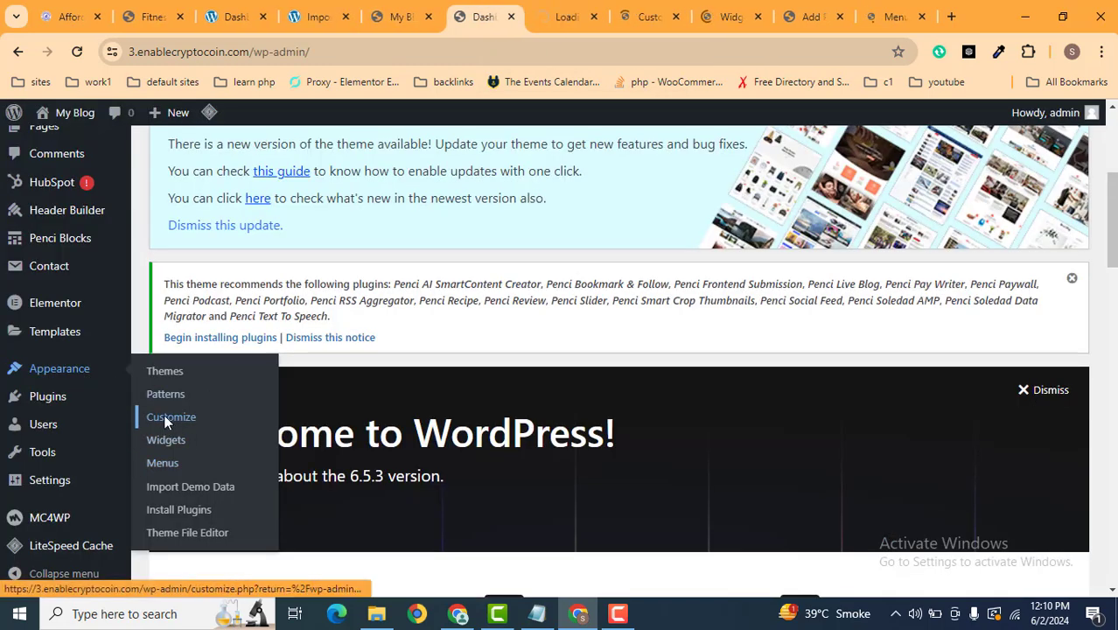
pyautogui.click(665, 14)
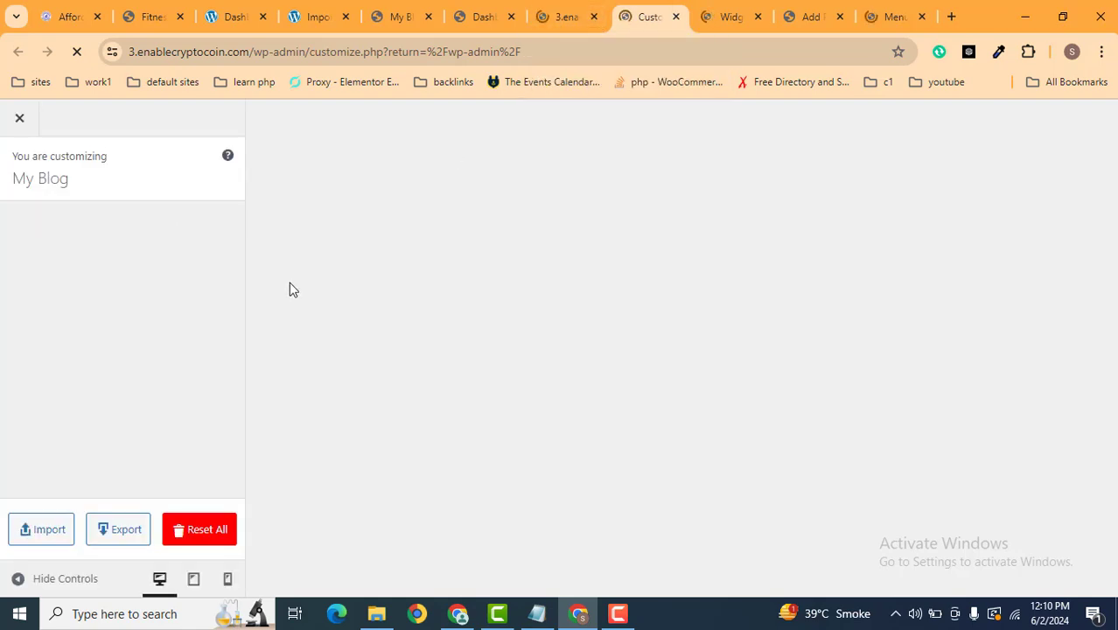
pyautogui.click(593, 17)
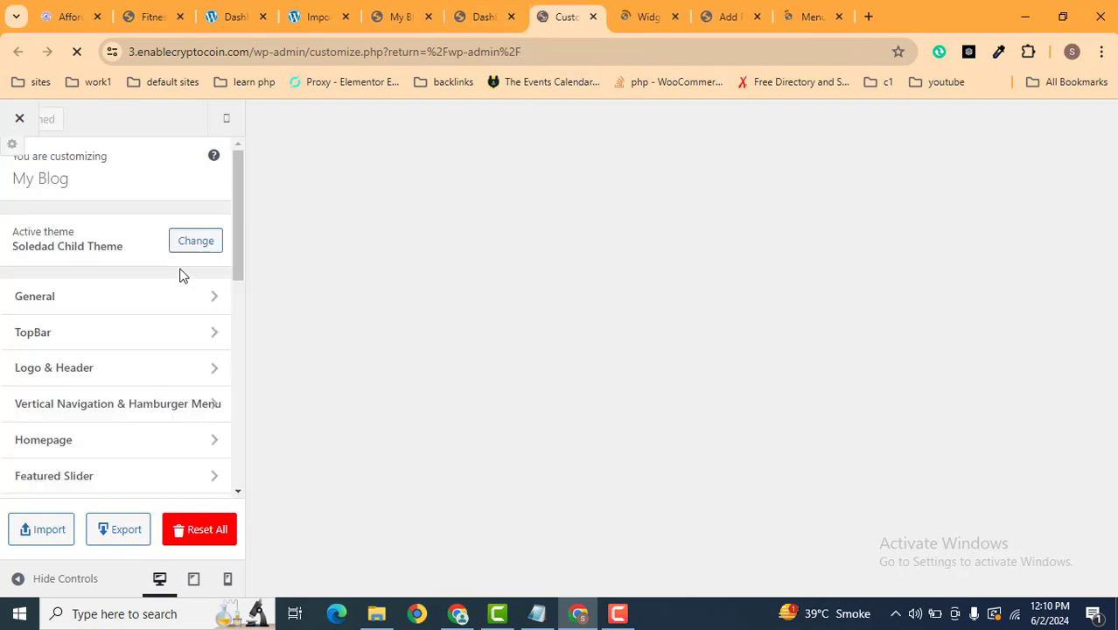
pyautogui.click(63, 372)
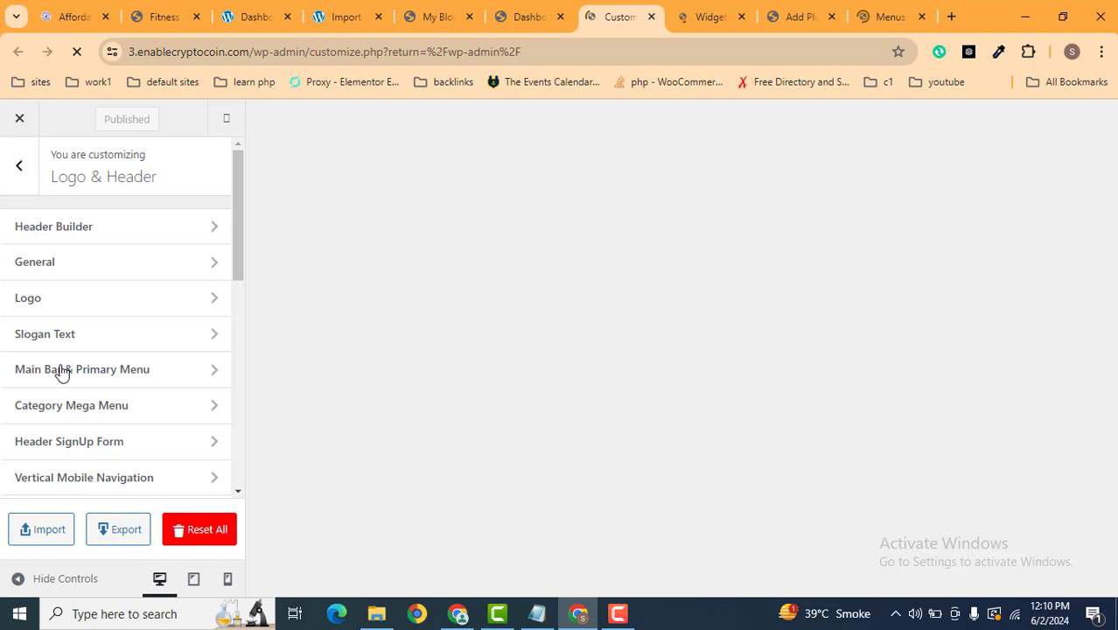
pyautogui.click(40, 305)
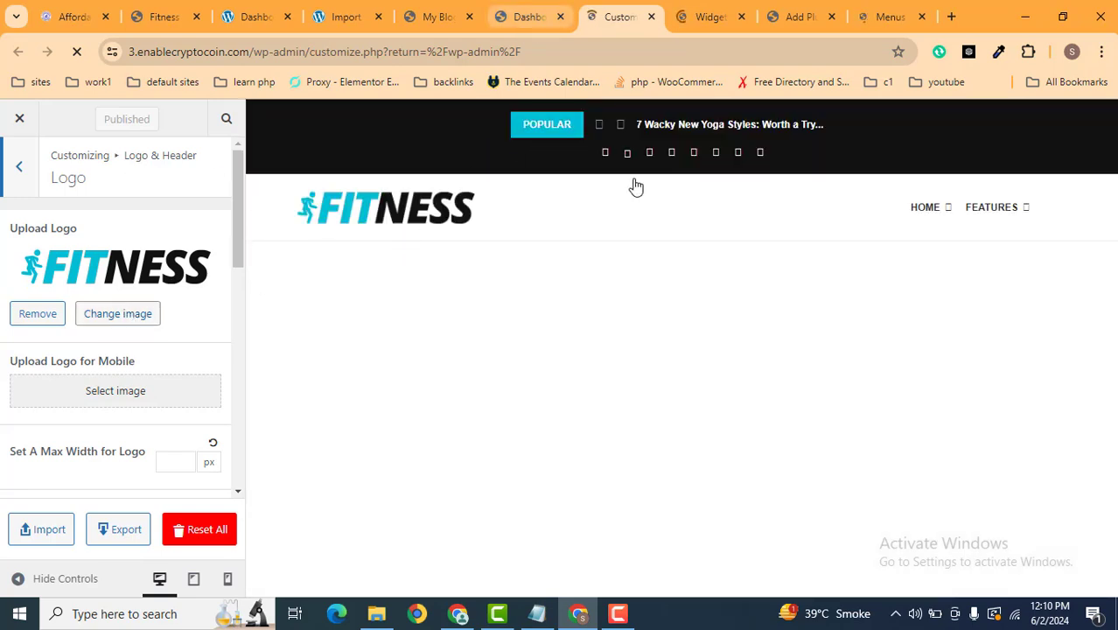
pyautogui.click(439, 10)
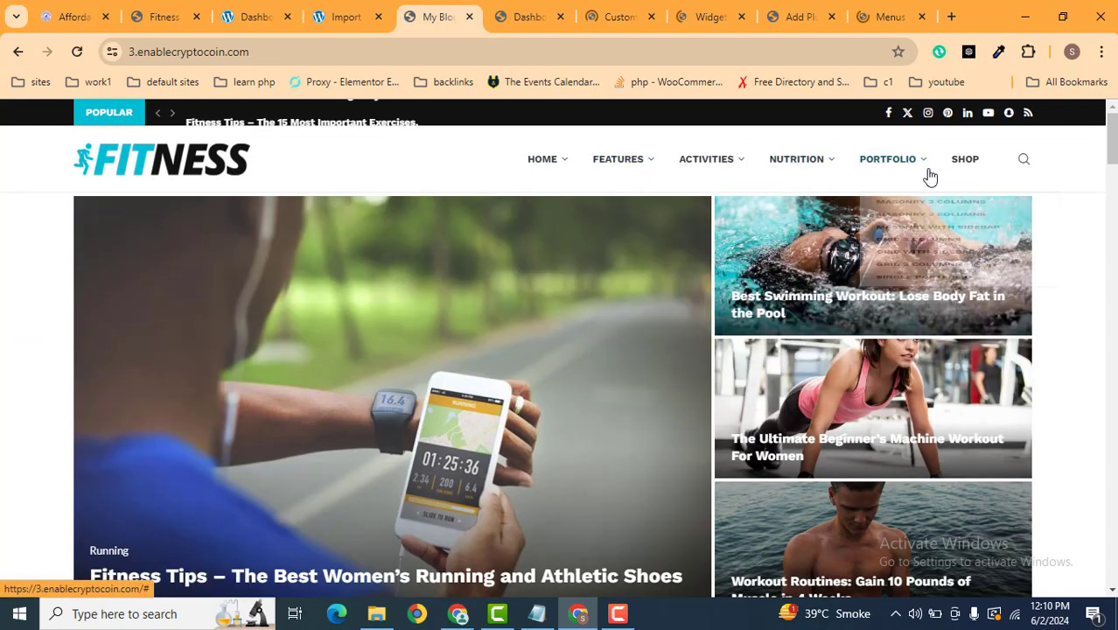
pyautogui.moveTo(932, 187)
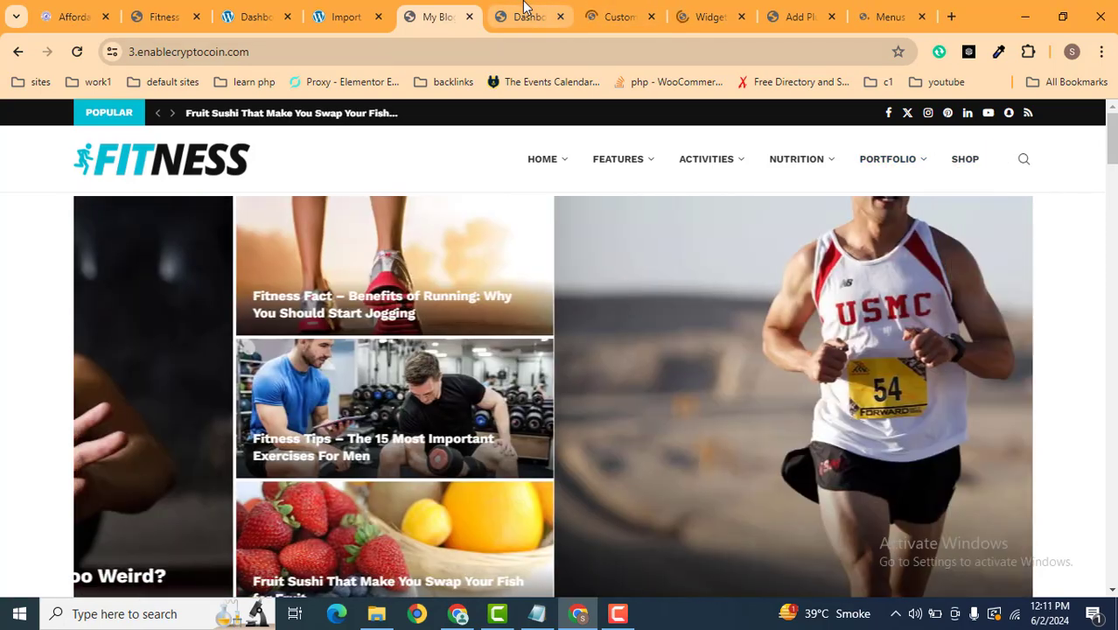
pyautogui.click(526, 11)
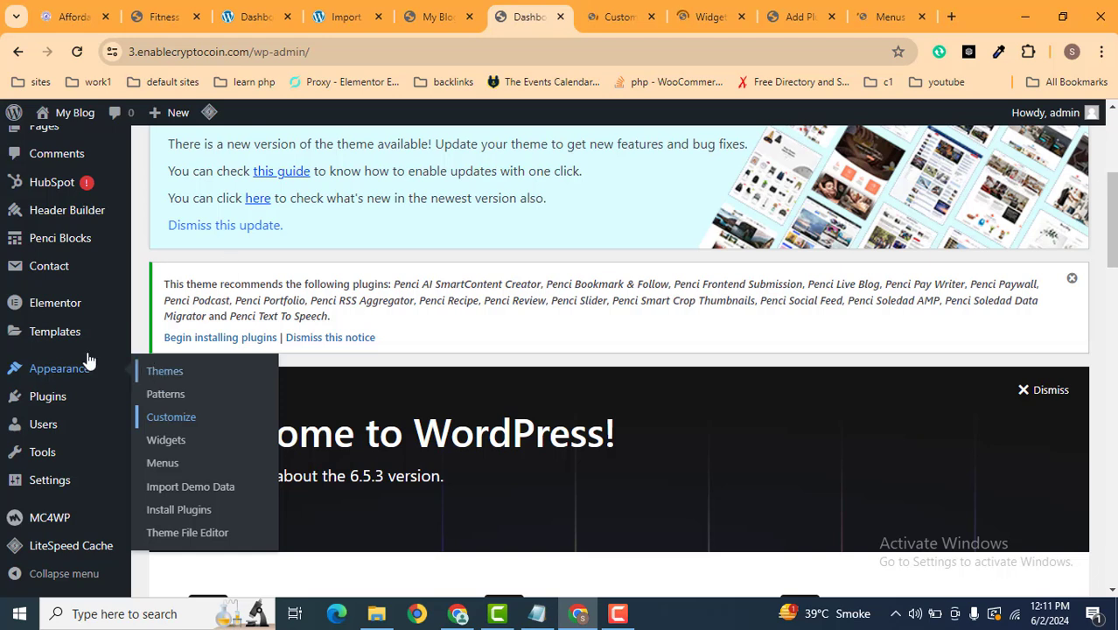
# Step: Open the Menus editor in a new tab and close the extra dashboard and import tabs
pyautogui.middleClick(161, 462)
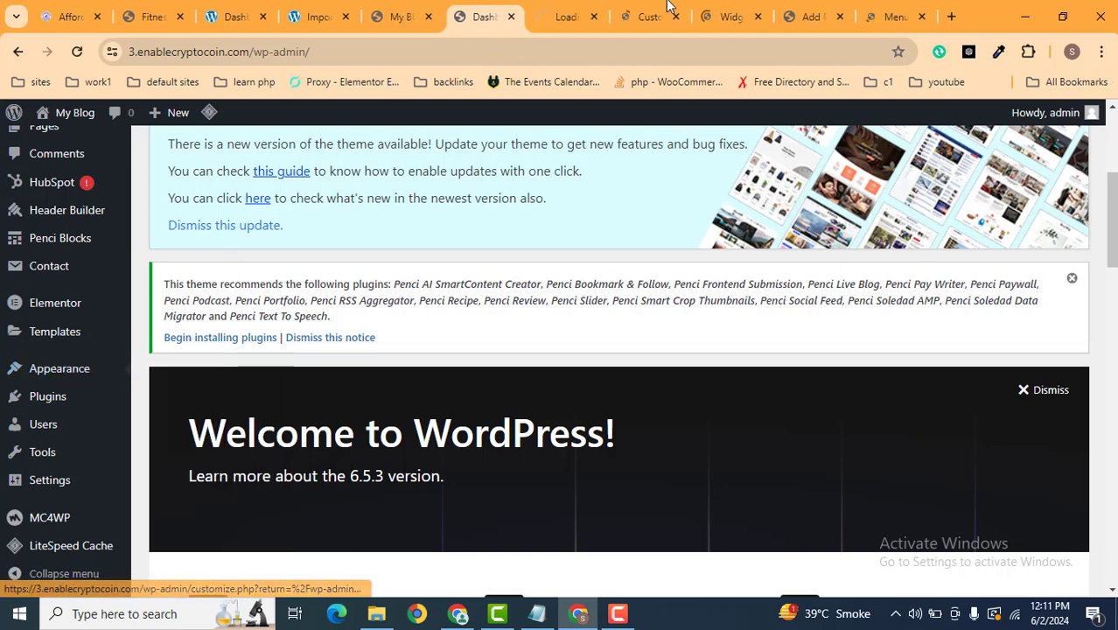
pyautogui.click(881, 9)
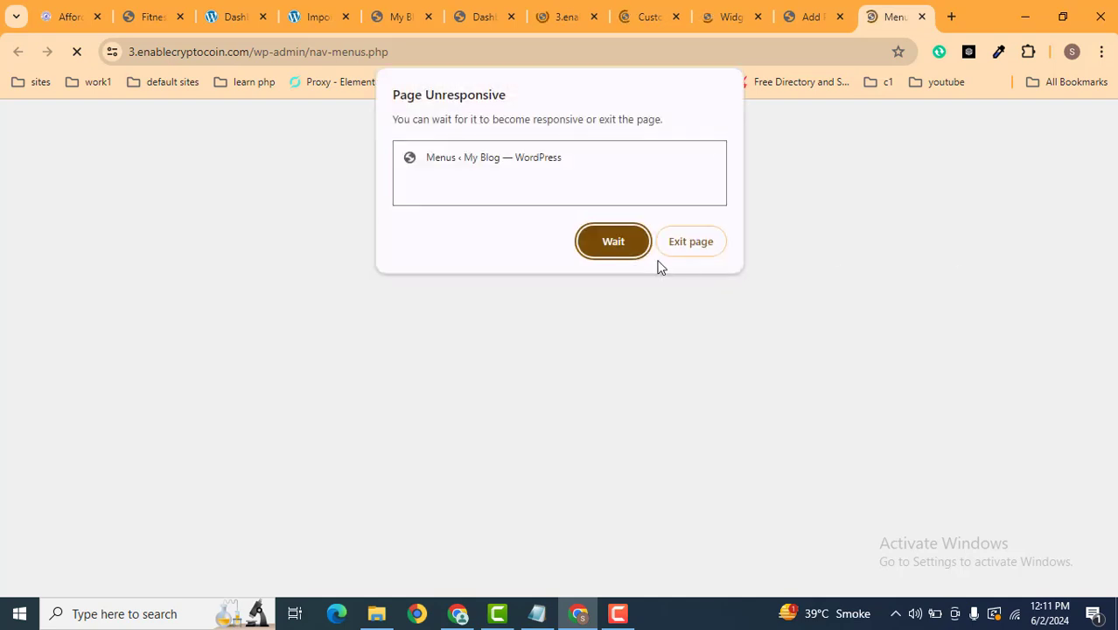
pyautogui.click(599, 238)
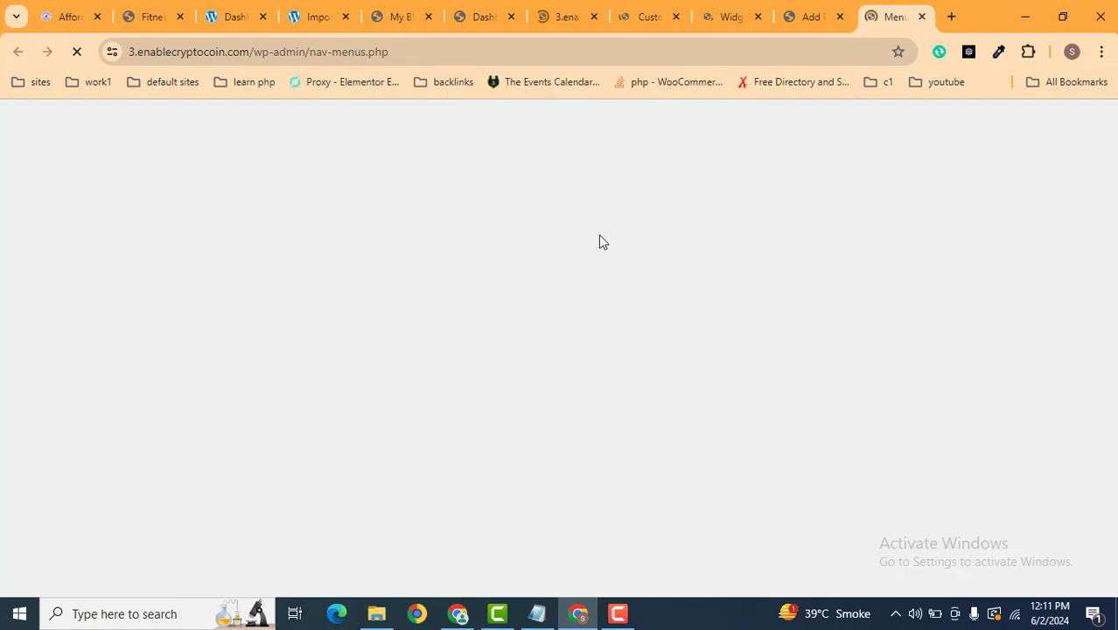
pyautogui.click(261, 17)
pyautogui.click(261, 18)
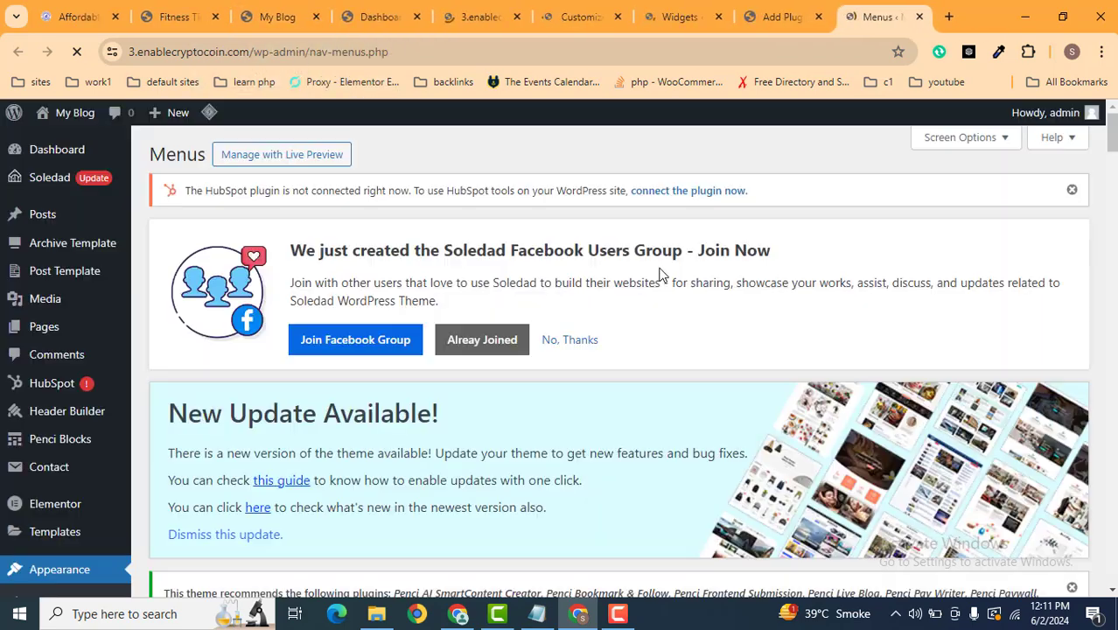
pyautogui.moveTo(1112, 131); pyautogui.dragTo(1113, 176)
# Step: Select Menu 1 (Primary Menu) for editing and tick Sample Page in the pages list
pyautogui.click(363, 234)
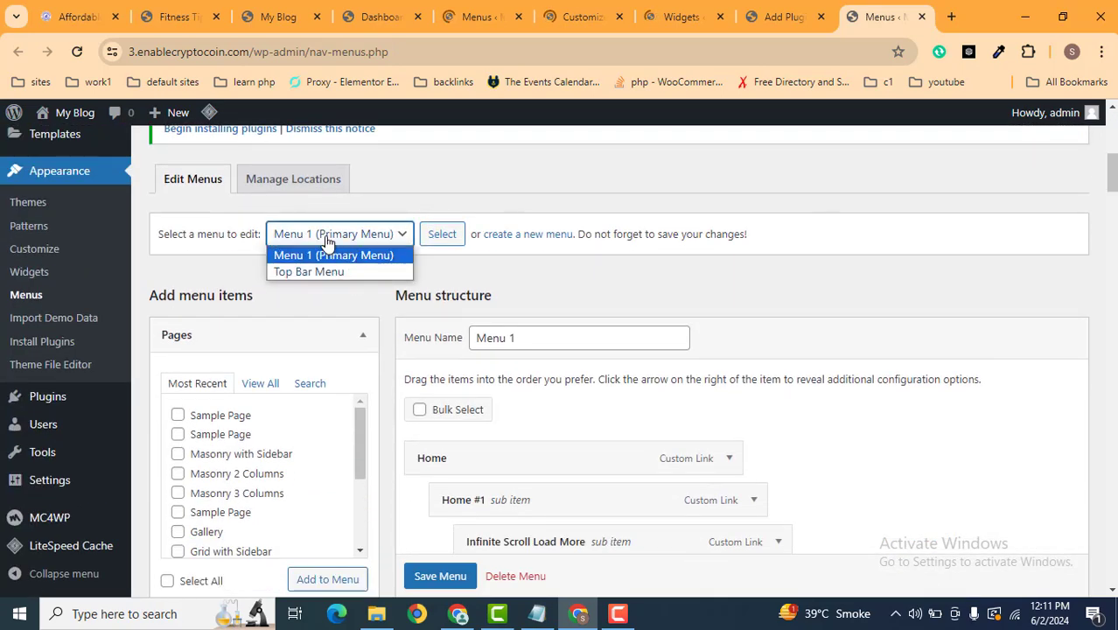
pyautogui.click(323, 240)
pyautogui.moveTo(1111, 175)
pyautogui.mouseDown()
pyautogui.moveTo(1110, 223)
pyautogui.moveTo(1106, 194)
pyautogui.mouseUp()
pyautogui.scroll(1, 710, 267)
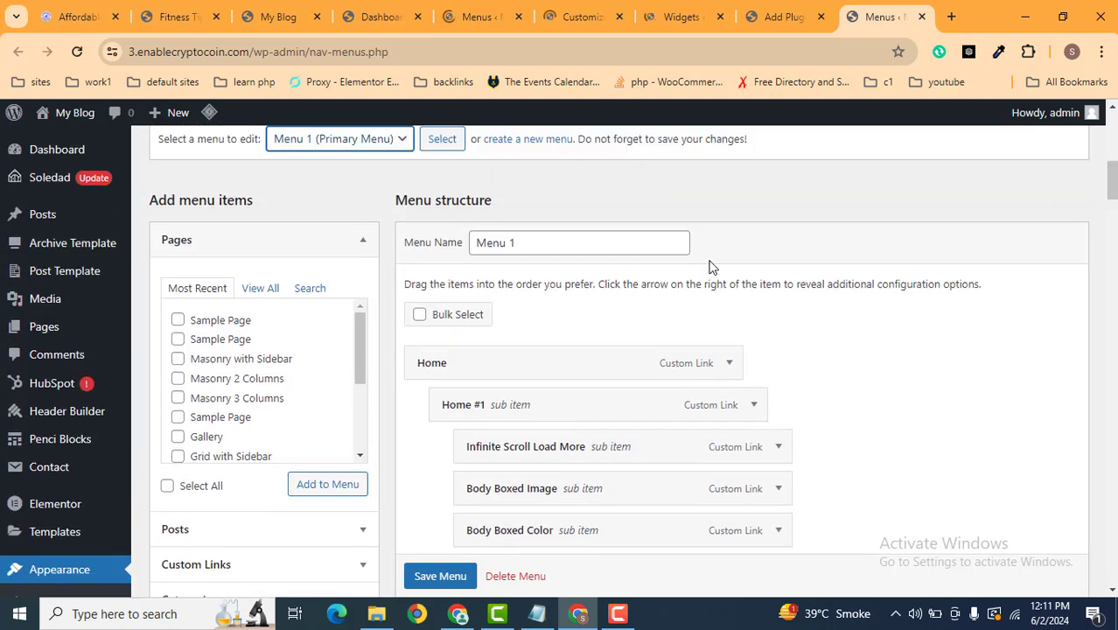
pyautogui.click(220, 321)
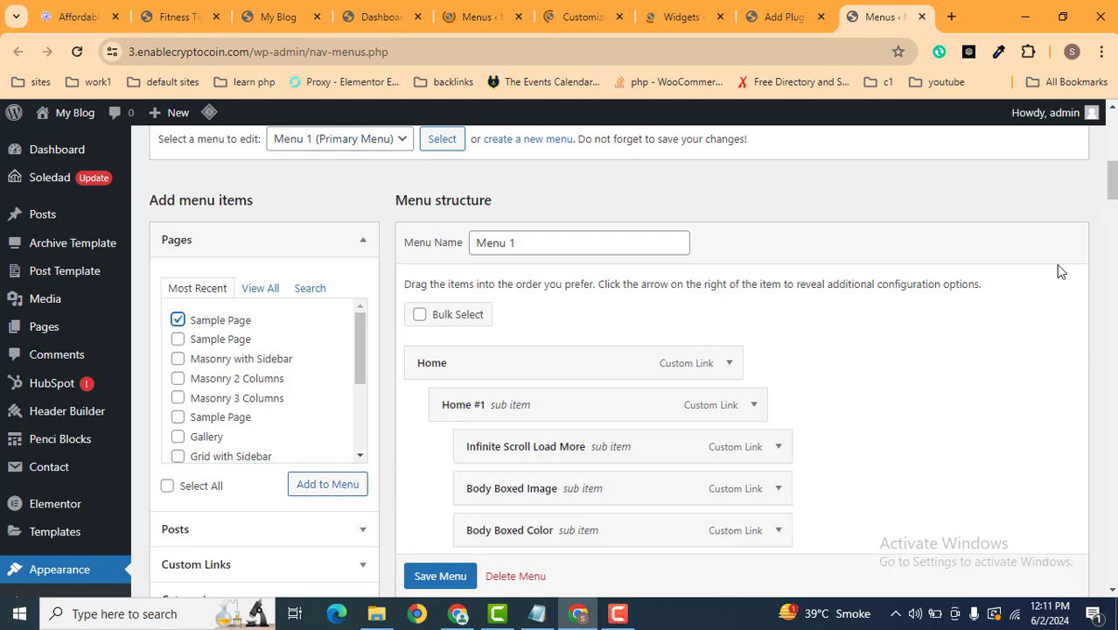
pyautogui.scroll(-20, 612, 358)
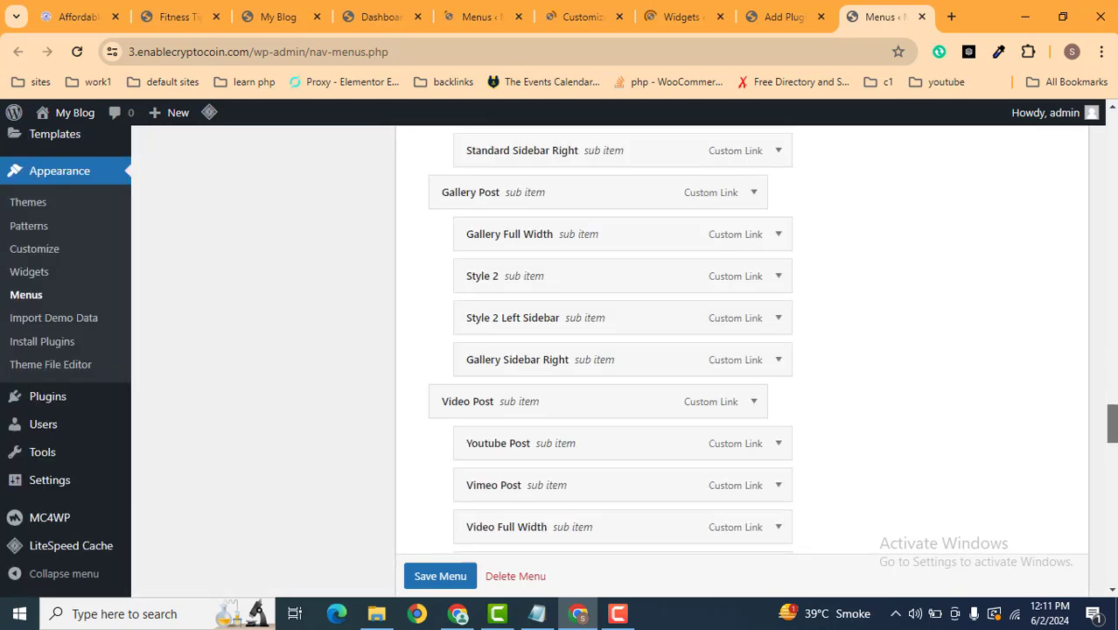
pyautogui.scroll(-15, 612, 350)
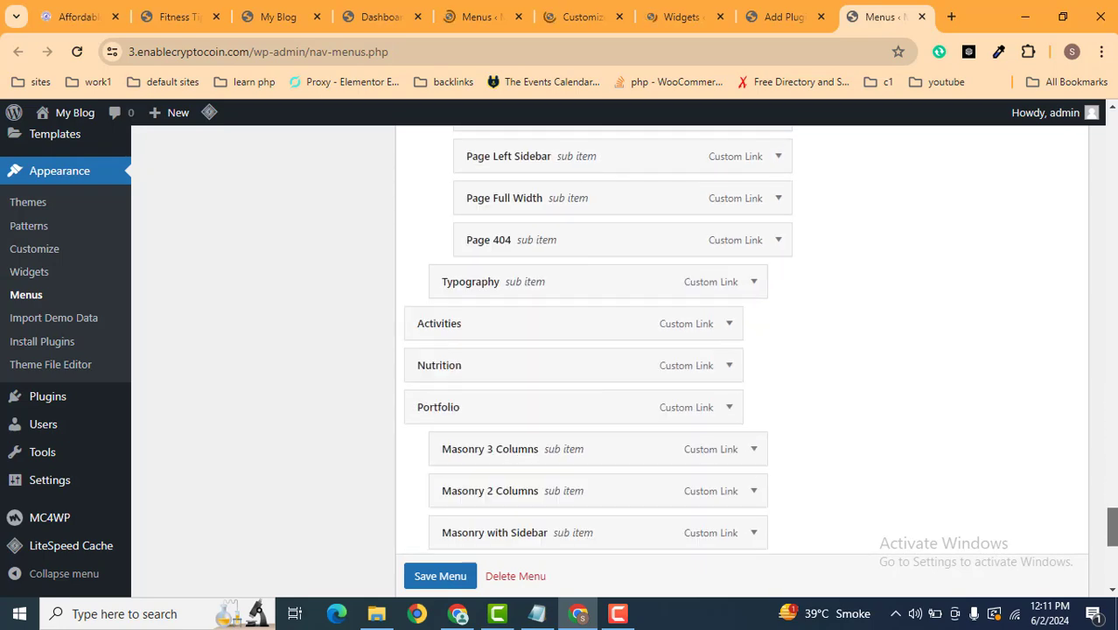
pyautogui.scroll(-1, 803, 326)
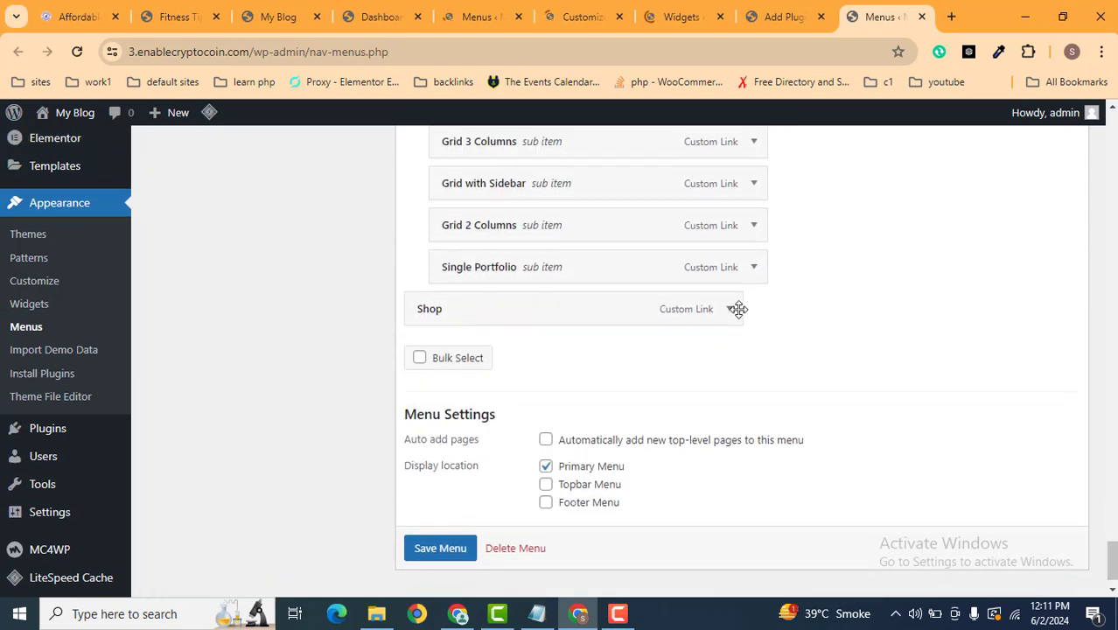
# Step: Remove the Shop item from the Primary Menu and save the menu
pyautogui.click(731, 309)
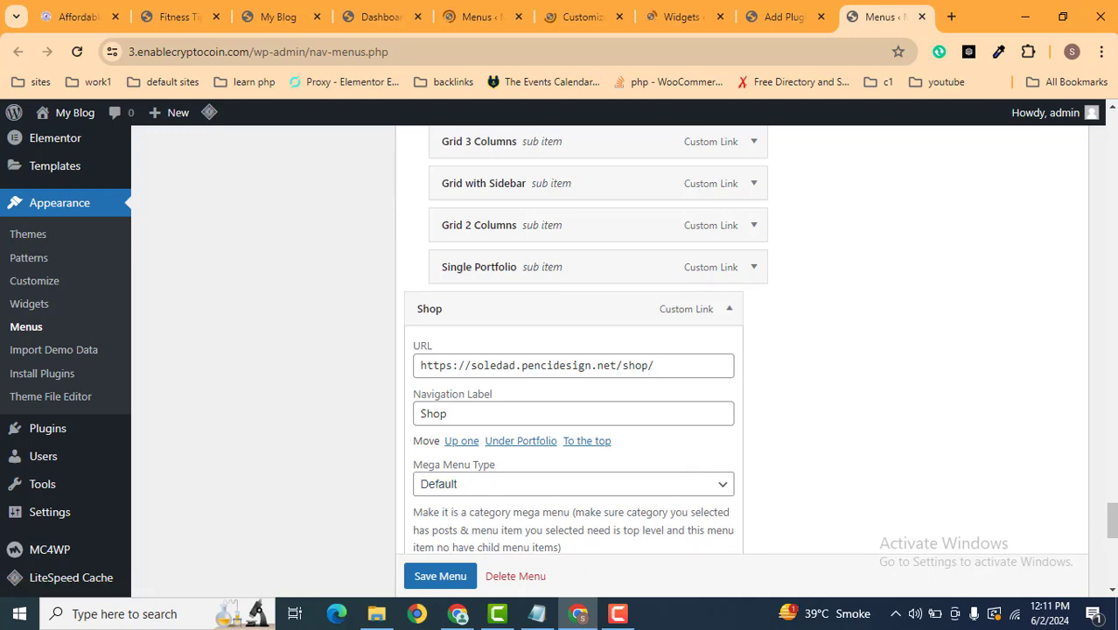
pyautogui.moveTo(1112, 535); pyautogui.dragTo(1112, 556)
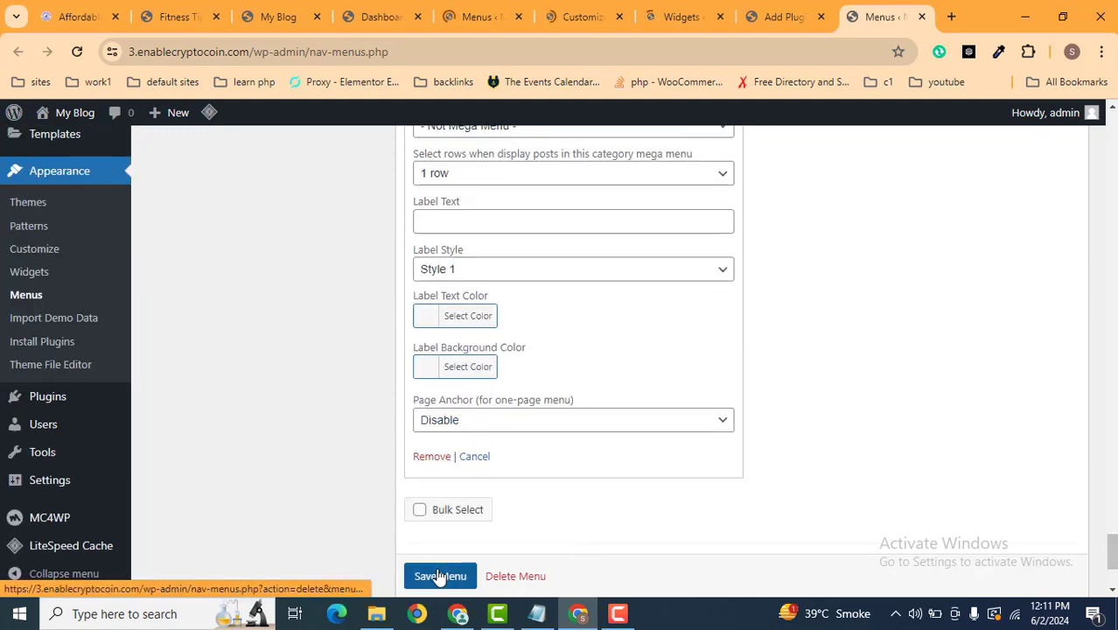
pyautogui.click(430, 457)
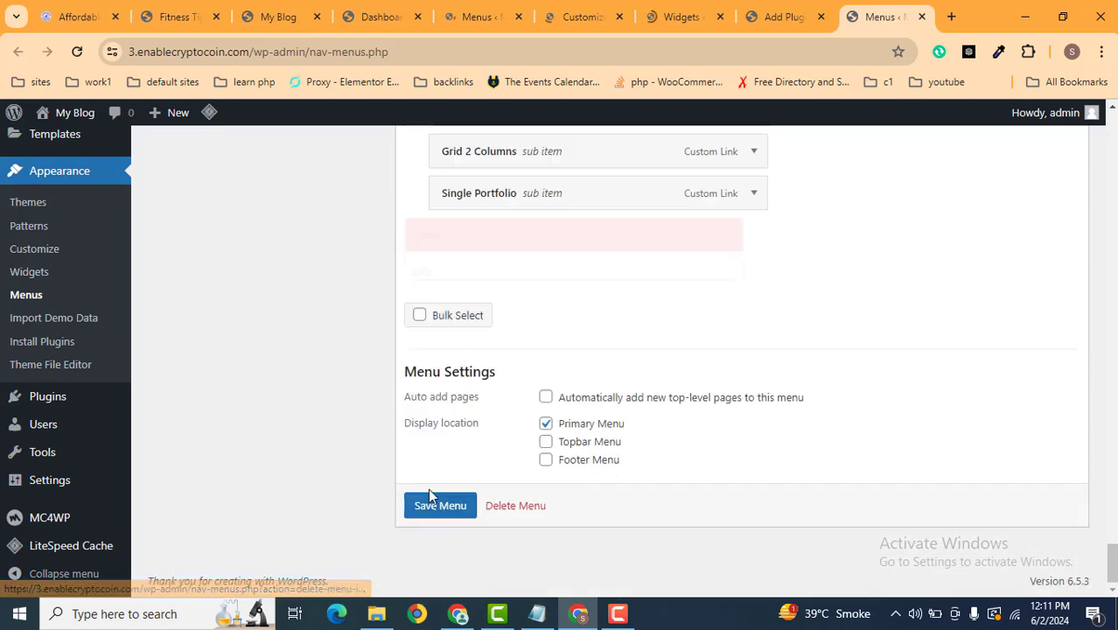
pyautogui.click(439, 507)
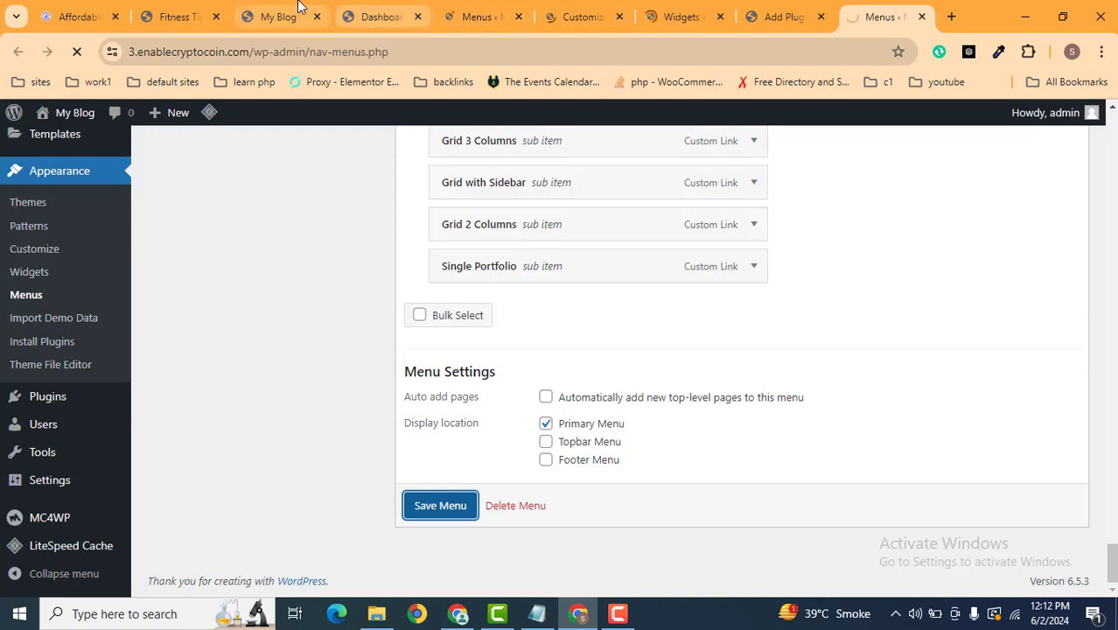
pyautogui.click(279, 17)
# Step: After glancing at the front page, open Plugins > Add New Plugin in a new tab
pyautogui.scroll(-5, 698, 208)
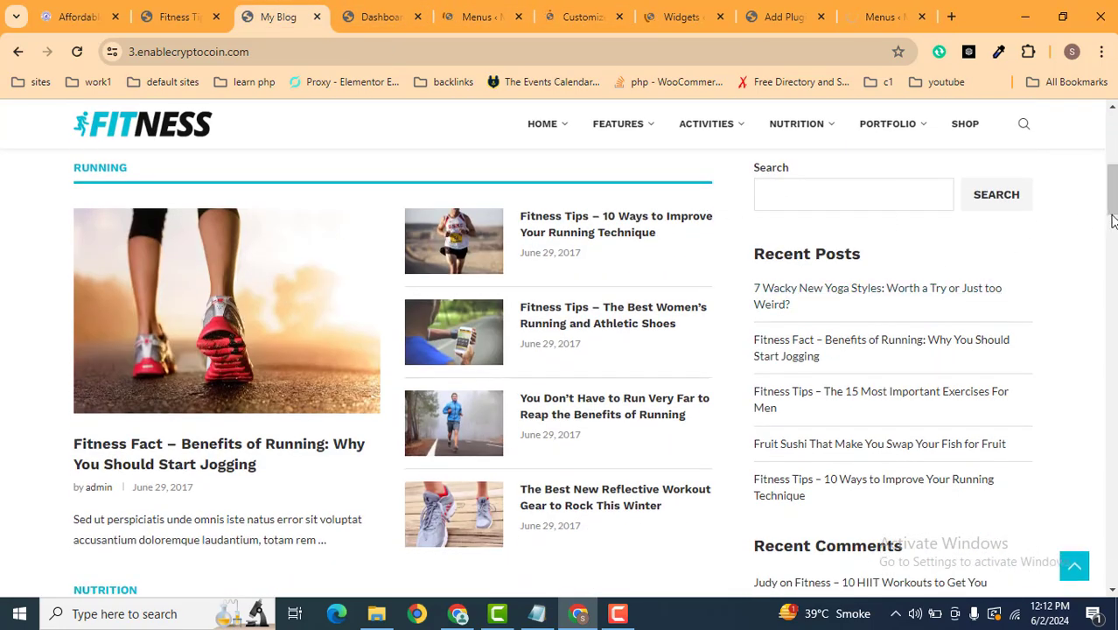
pyautogui.moveTo(1111, 194); pyautogui.dragTo(1111, 186)
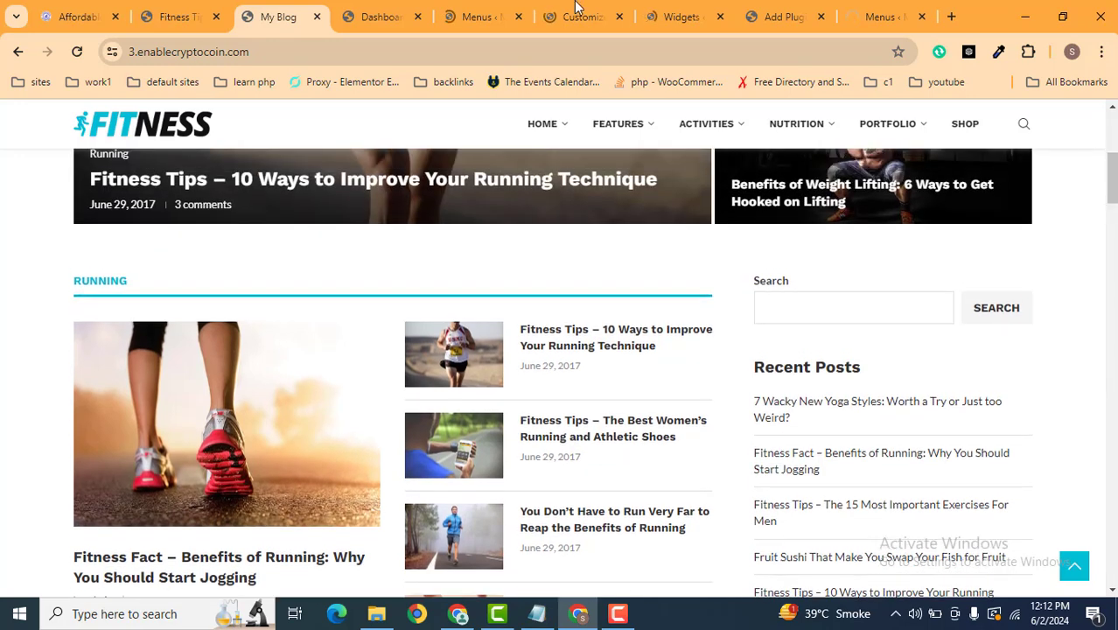
pyautogui.click(367, 9)
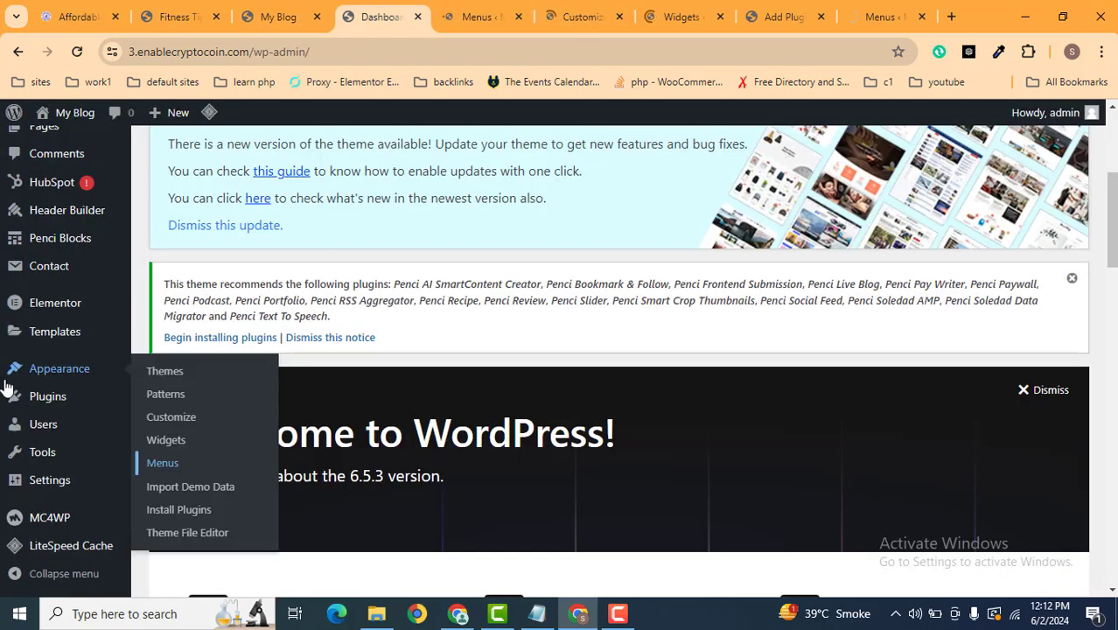
pyautogui.moveTo(30, 395)
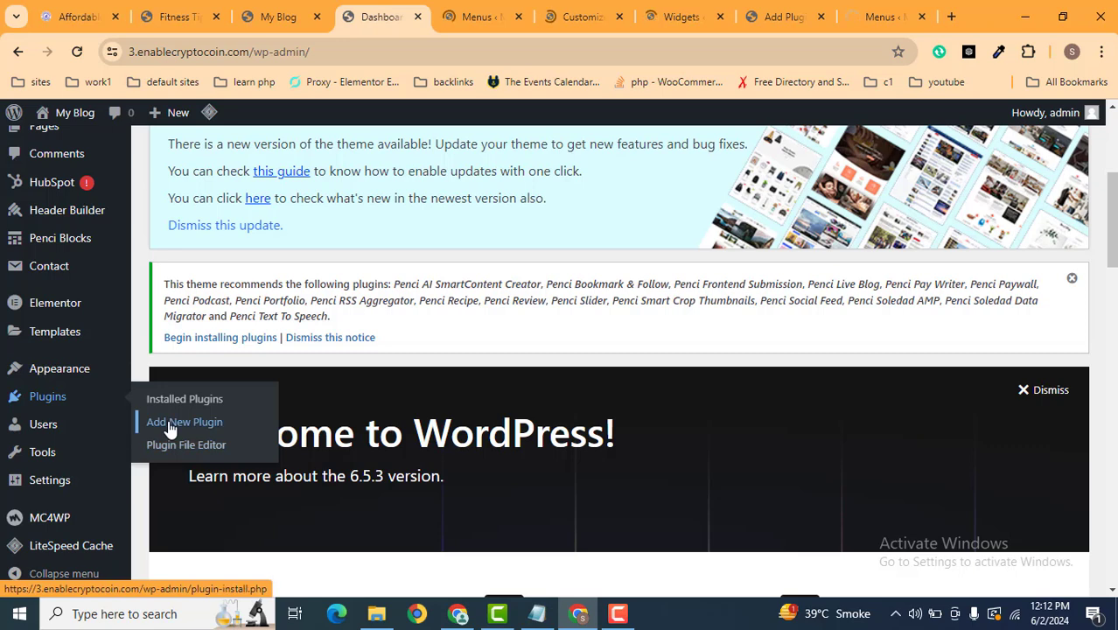
pyautogui.middleClick(169, 427)
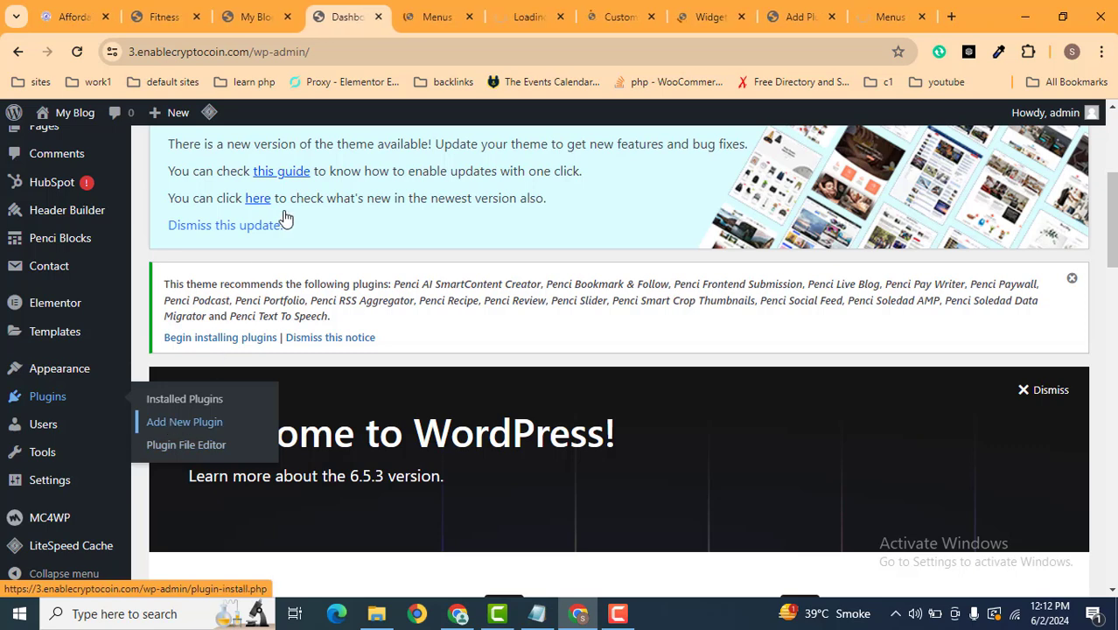
# Step: Bring up the Add Plugins page and close the duplicate Menus tab
pyautogui.click(781, 15)
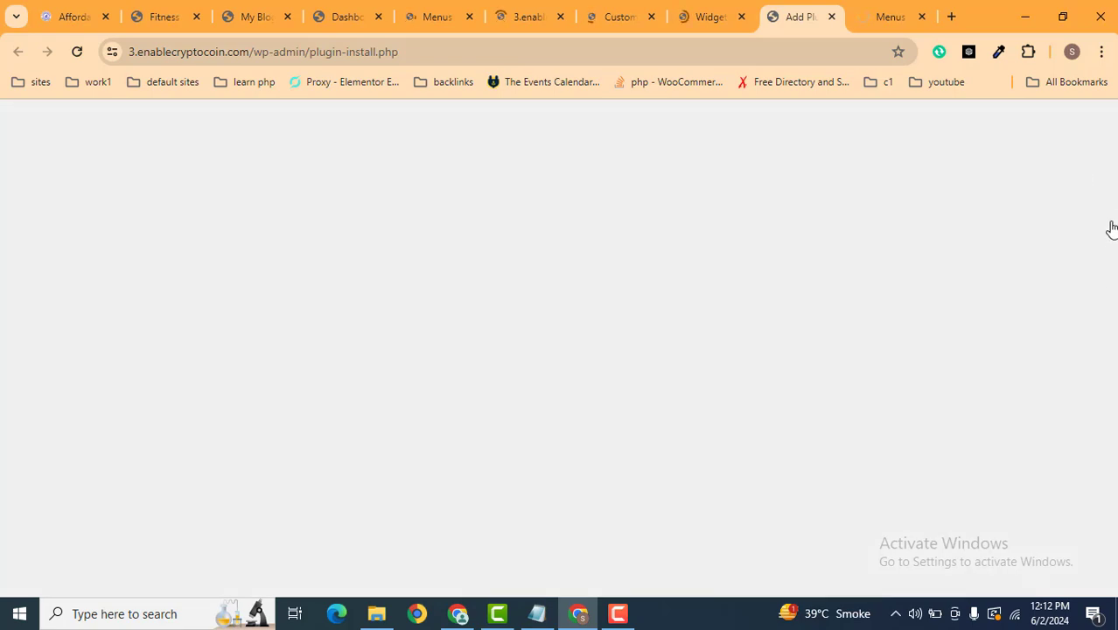
pyautogui.moveTo(790, 7); pyautogui.dragTo(873, 18)
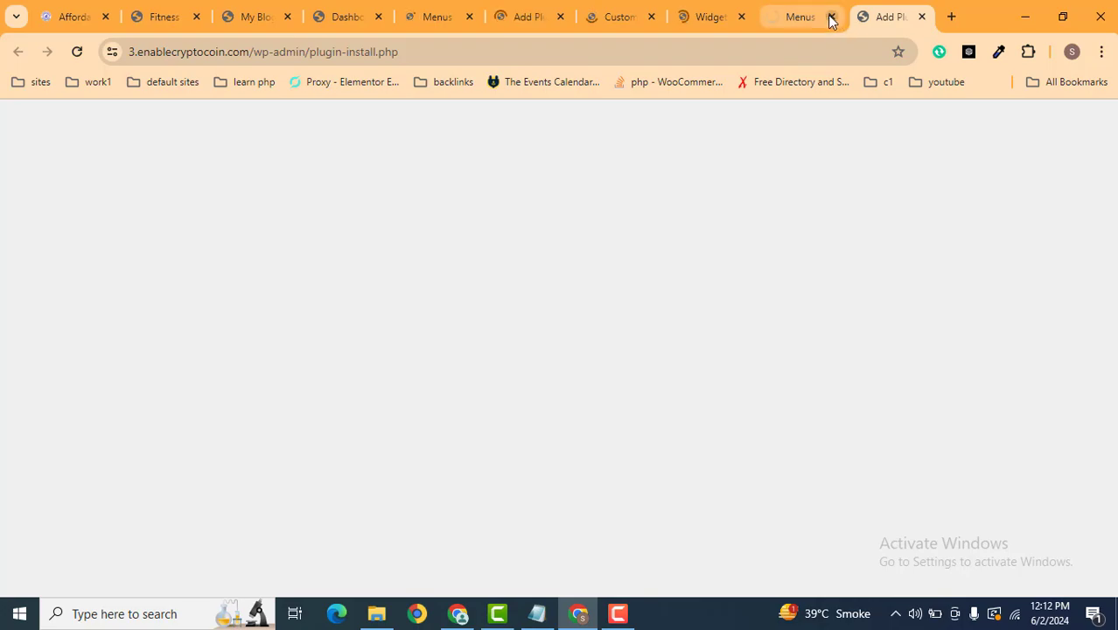
pyautogui.click(831, 16)
pyautogui.moveTo(1115, 183); pyautogui.dragTo(1115, 284)
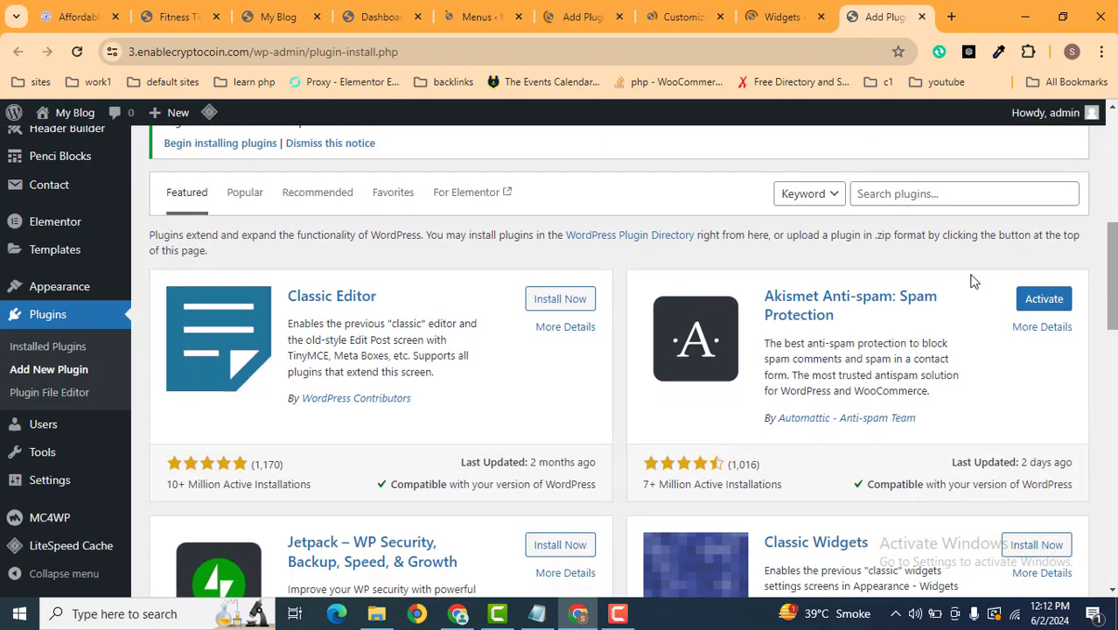
pyautogui.scroll(-2, 1094, 313)
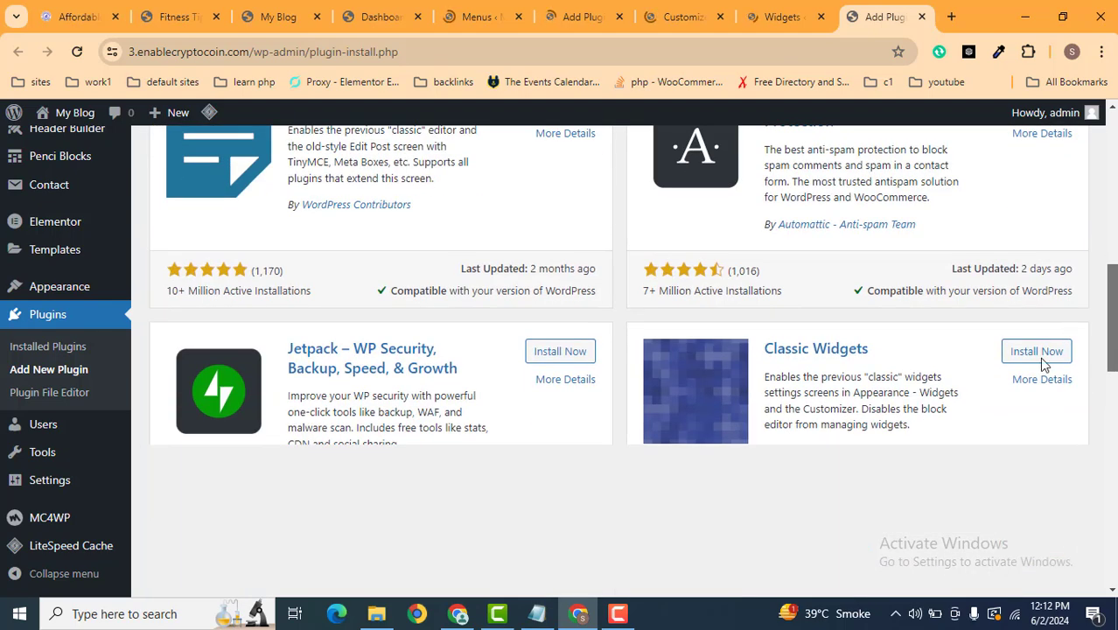
# Step: Install and activate Classic Widgets, then reload the Widgets page
pyautogui.click(1037, 354)
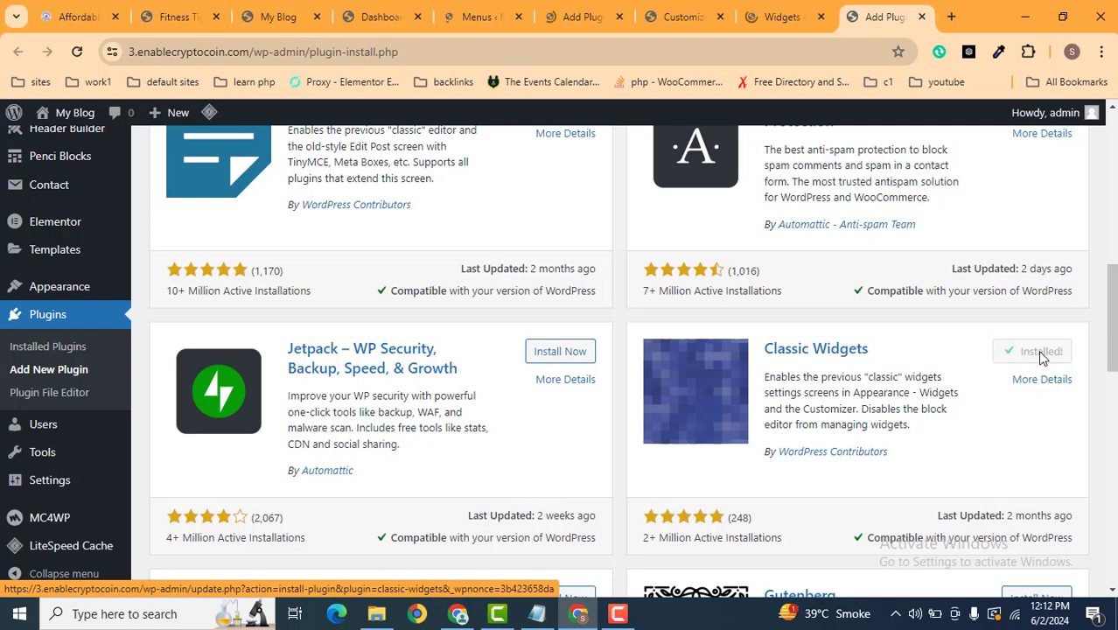
pyautogui.click(1039, 351)
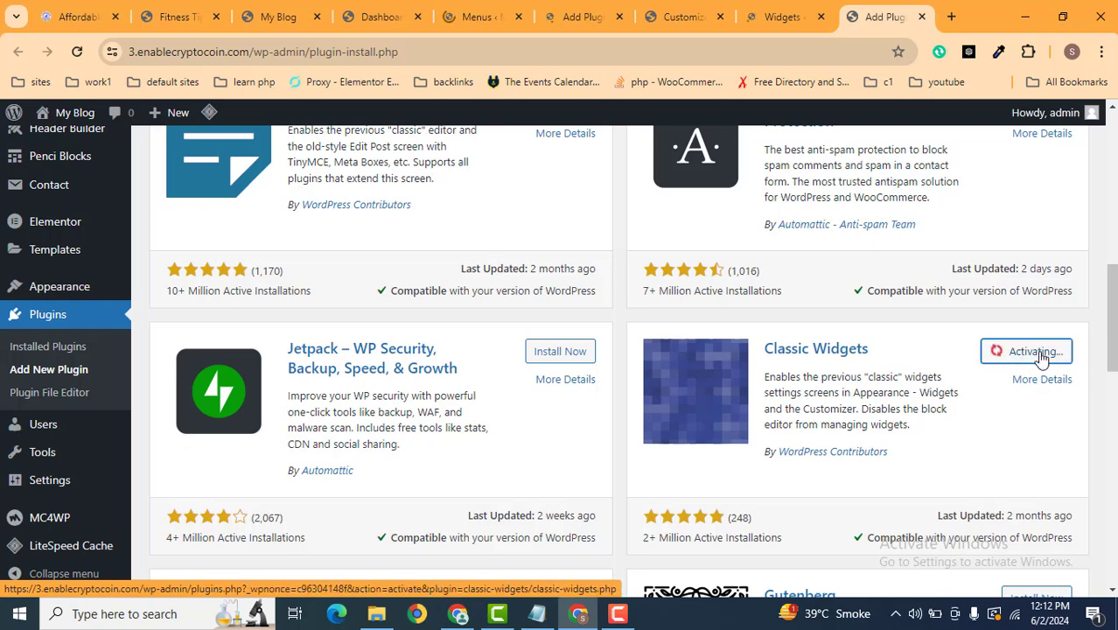
pyautogui.click(790, 11)
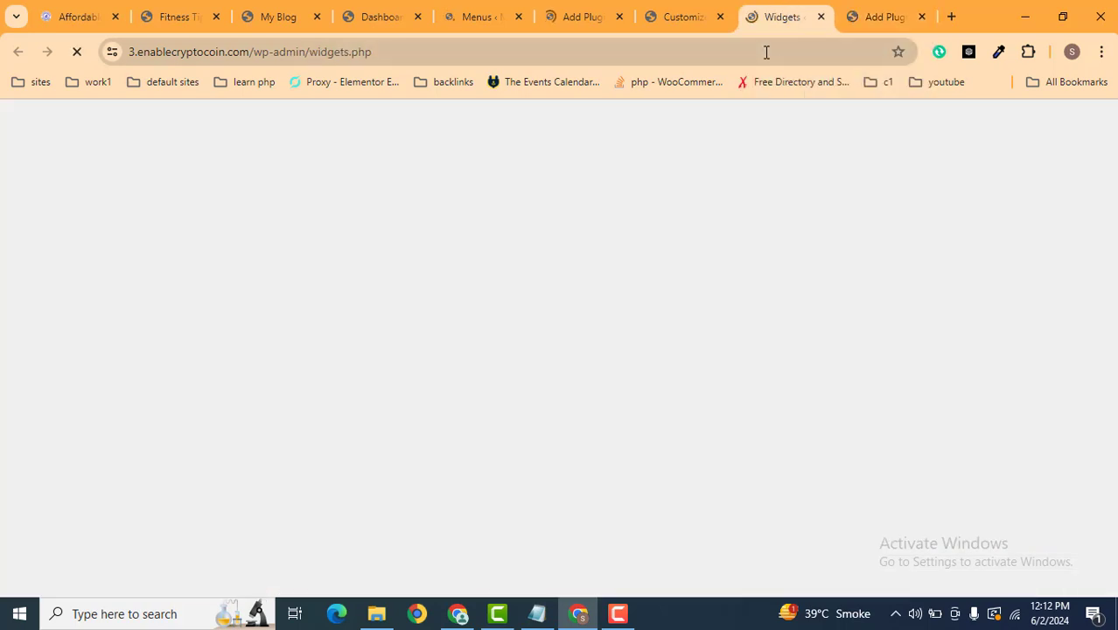
pyautogui.click(766, 52)
# Step: Close the duplicate widgets.php and Customizer tabs
pyautogui.click(377, 15)
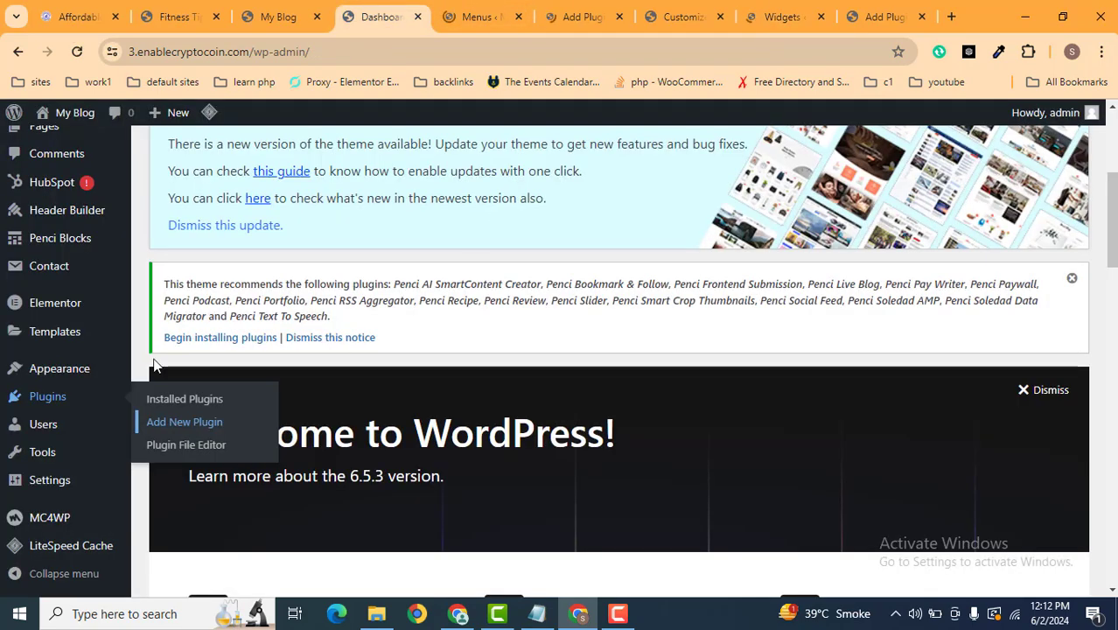
pyautogui.moveTo(130, 368)
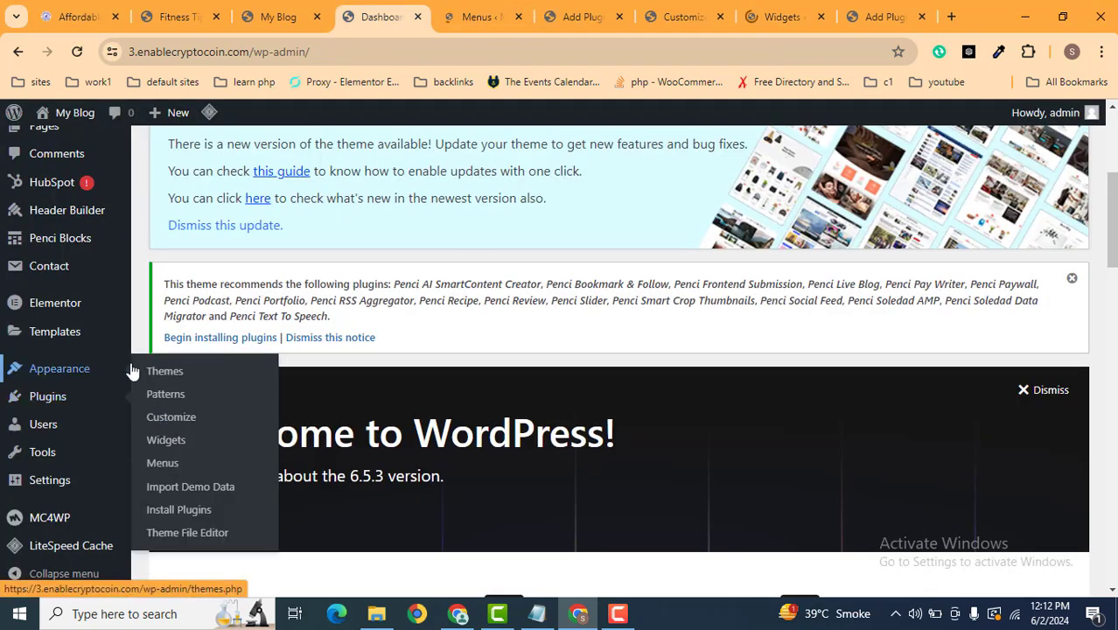
pyautogui.middleClick(166, 443)
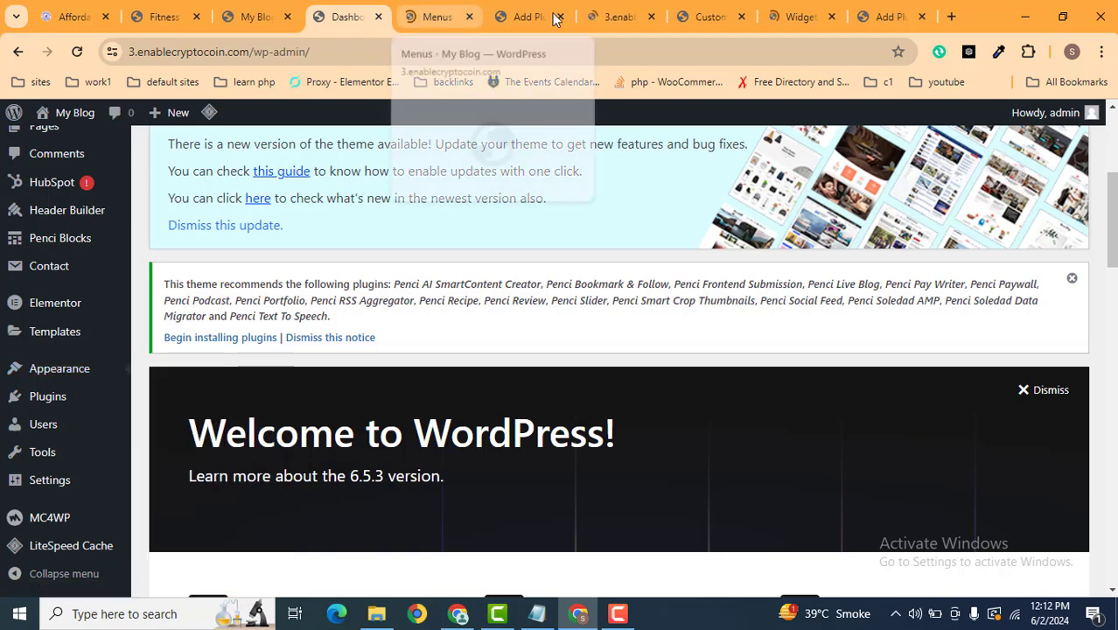
pyautogui.click(652, 17)
pyautogui.click(651, 16)
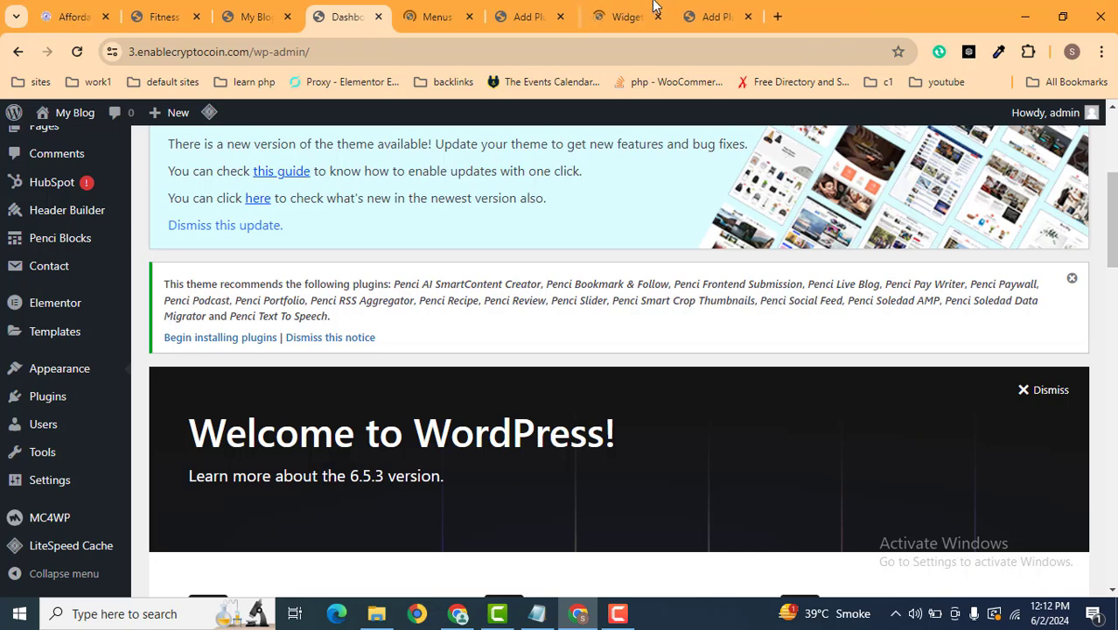
# Step: Check the Widgets screen now shows the classic layout, then return to the Fitness homepage
pyautogui.click(615, 10)
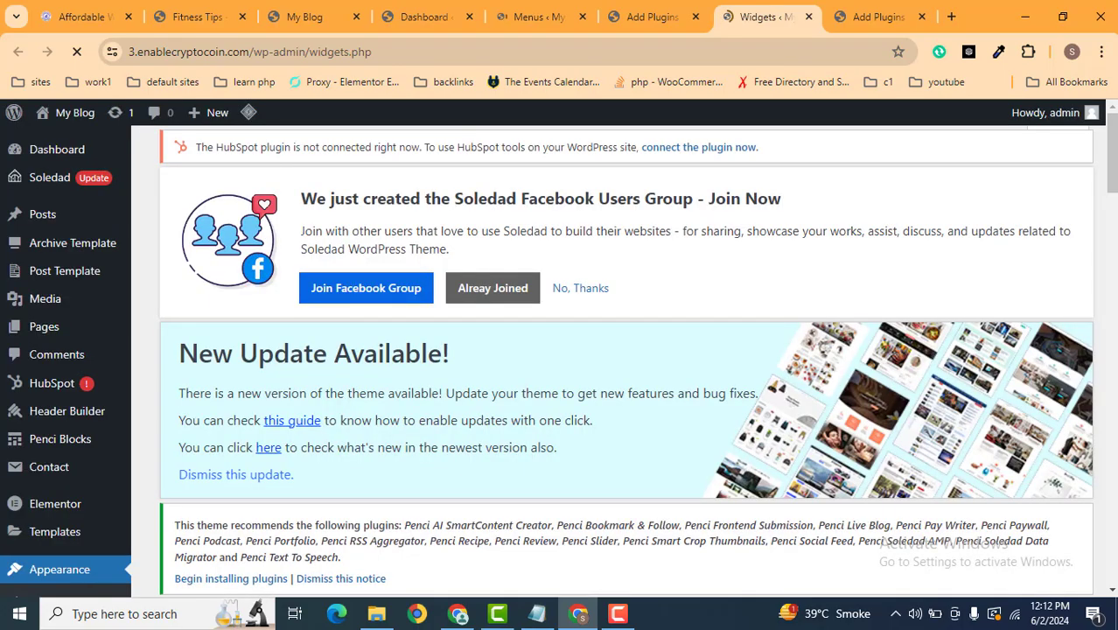
pyautogui.scroll(-5, 779, 312)
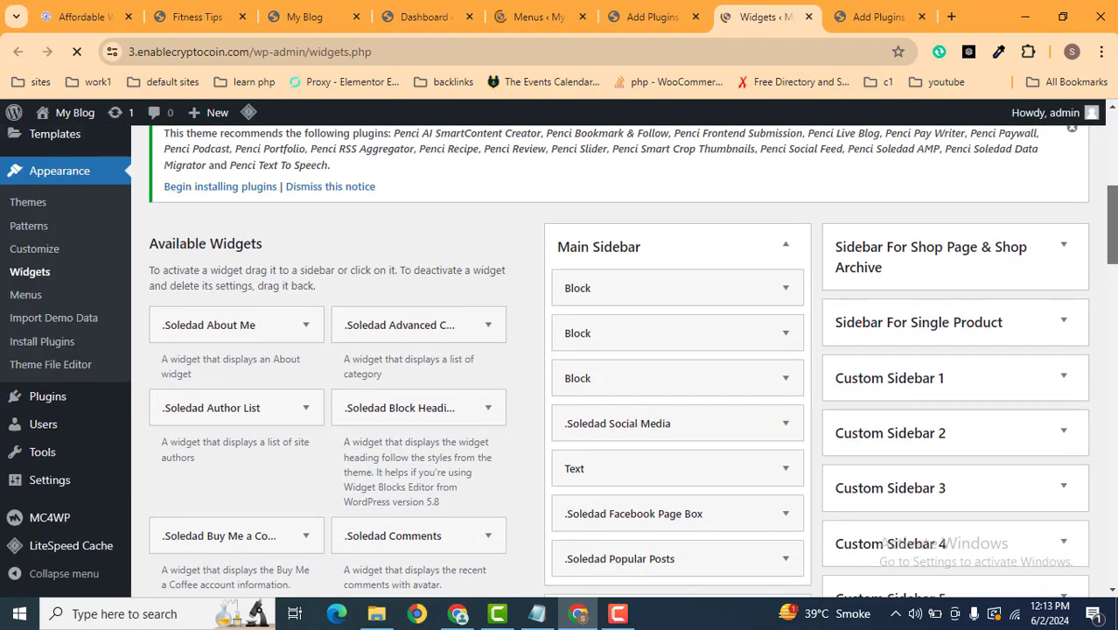
pyautogui.scroll(-1, 1113, 251)
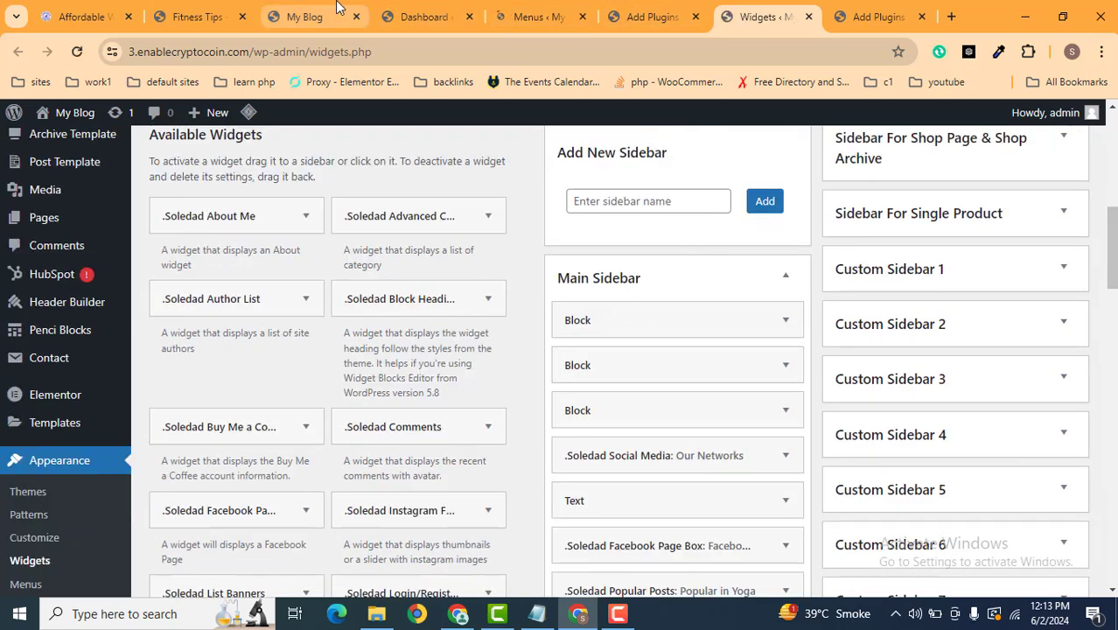
pyautogui.click(310, 17)
pyautogui.moveTo(1111, 194); pyautogui.dragTo(1107, 253)
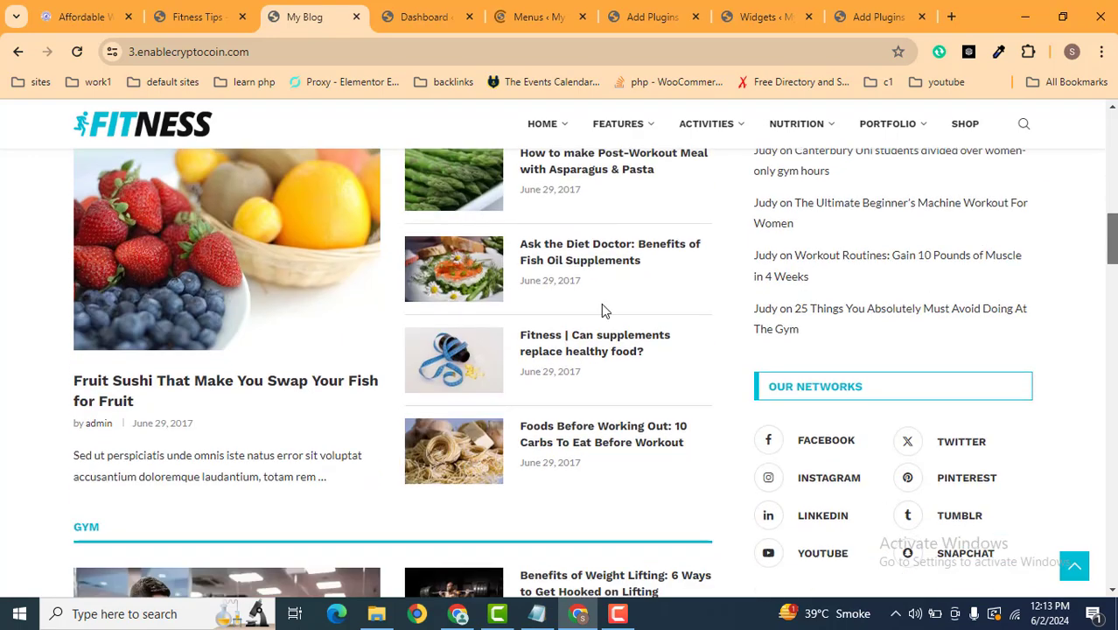
# Step: Open the Fruit Sushi post in a new tab, then its Edit Post screen in another
pyautogui.middleClick(185, 390)
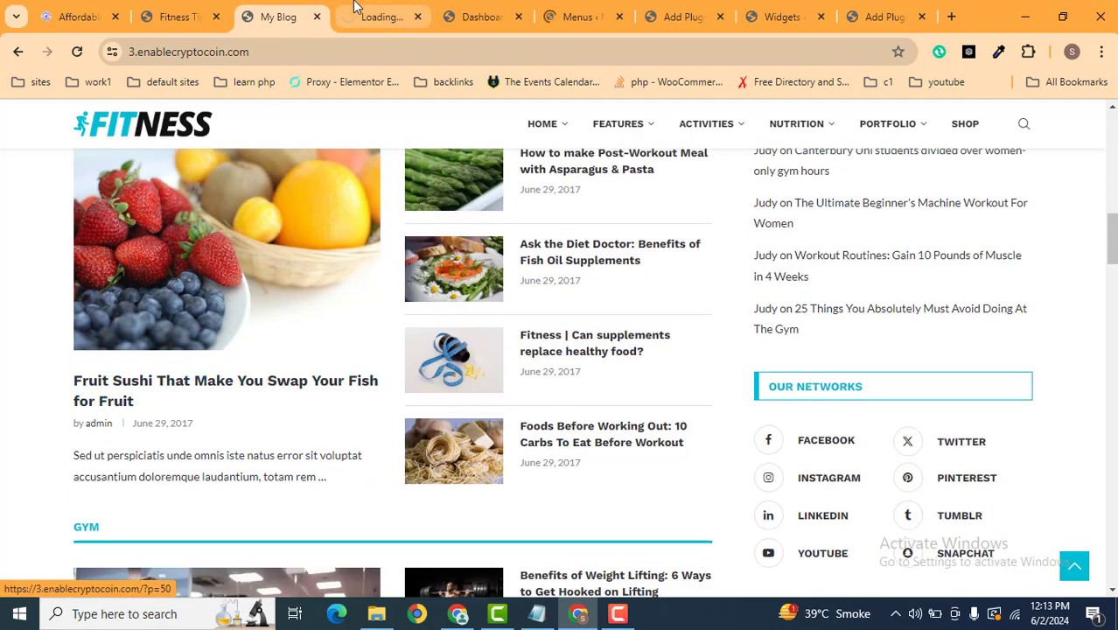
pyautogui.click(356, 11)
pyautogui.moveTo(385, 10); pyautogui.dragTo(879, 10)
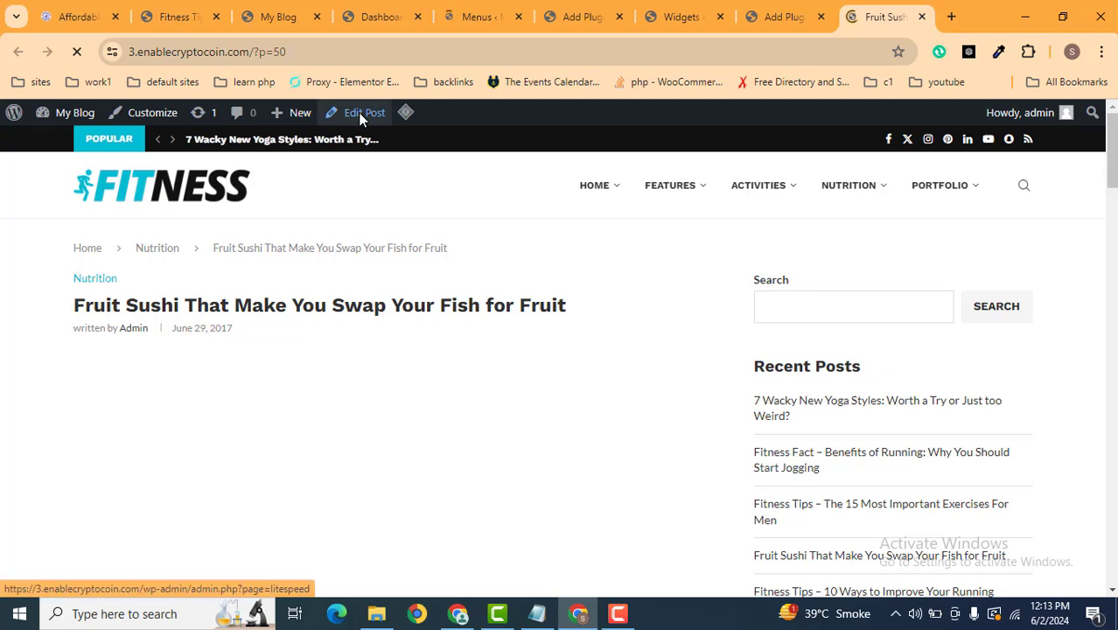
pyautogui.middleClick(359, 112)
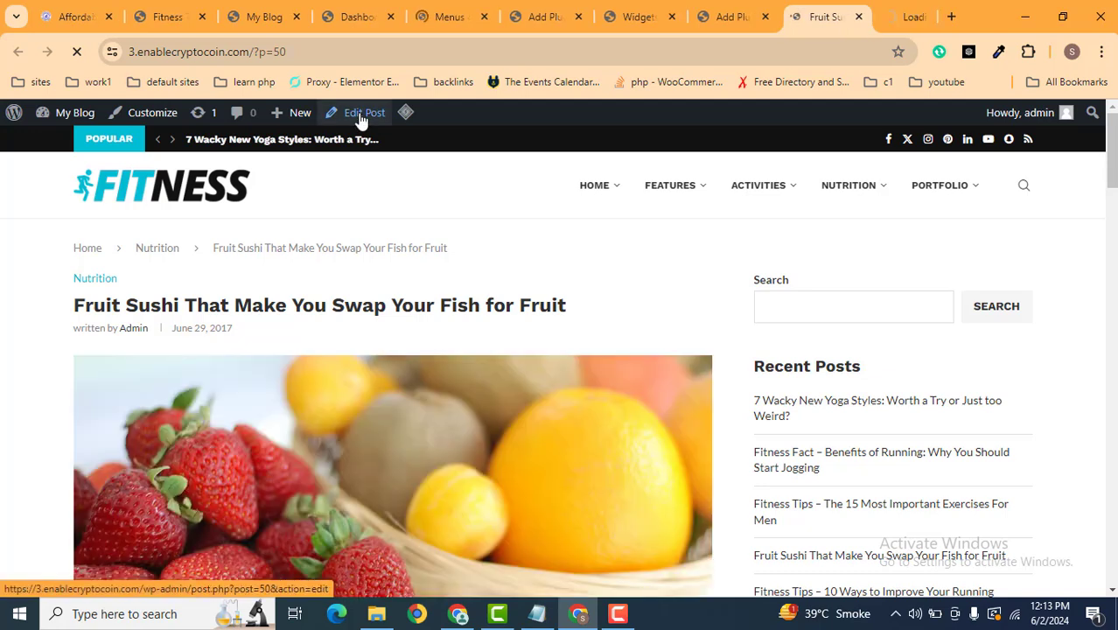
pyautogui.click(886, 16)
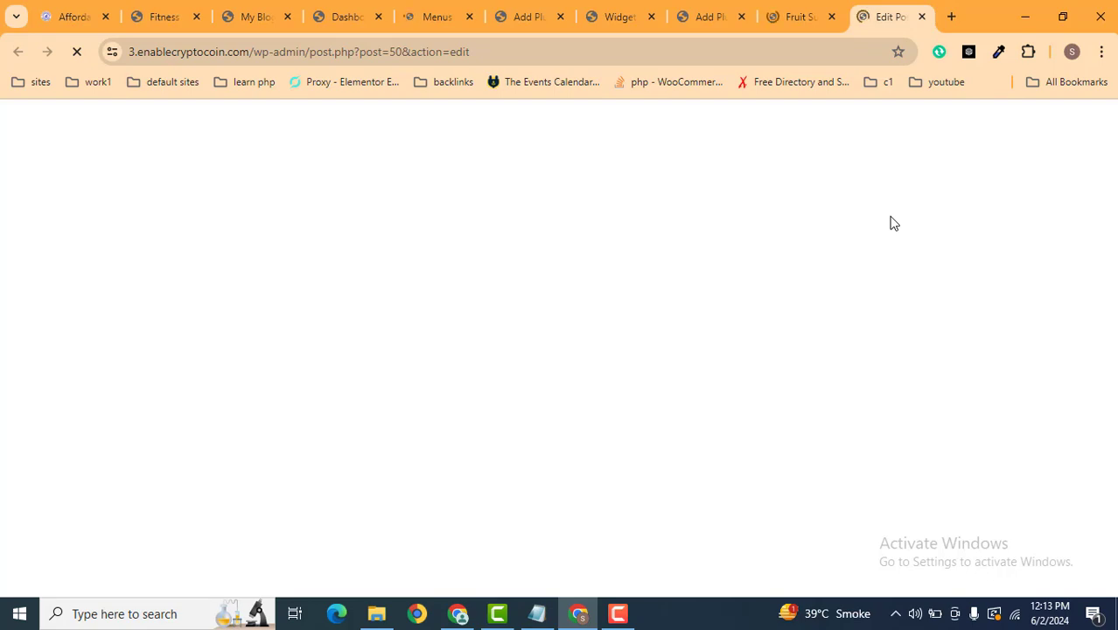
# Step: Close the Dashboard, Menus and Add Plugins tabs and select part of the post title
pyautogui.click(379, 16)
pyautogui.click(378, 16)
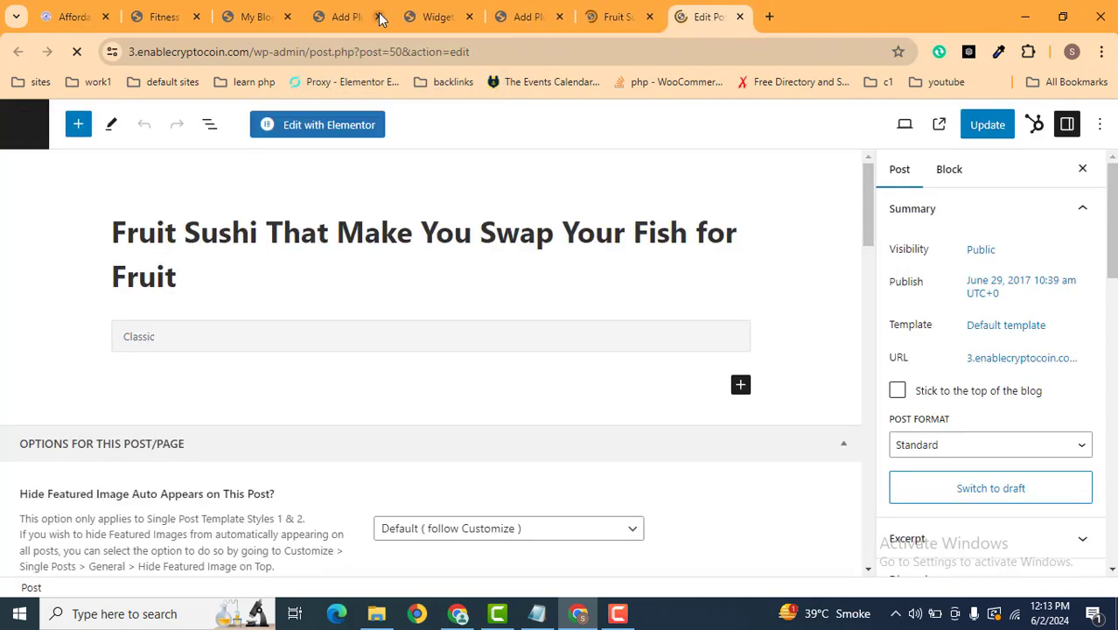
pyautogui.click(379, 16)
pyautogui.click(265, 232)
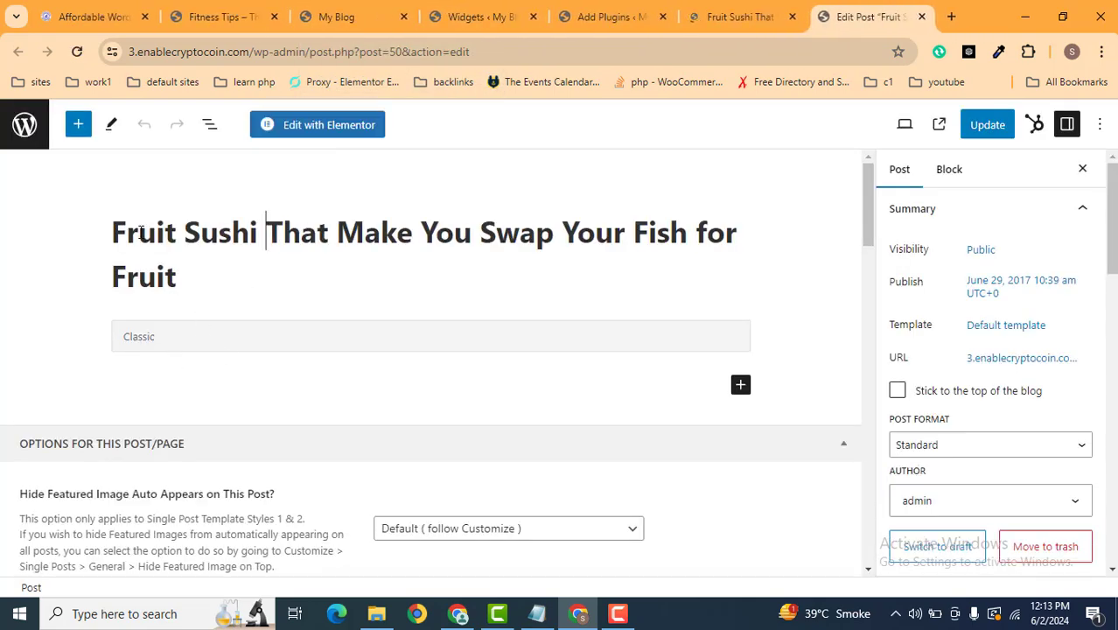
pyautogui.moveTo(266, 232); pyautogui.dragTo(126, 231)
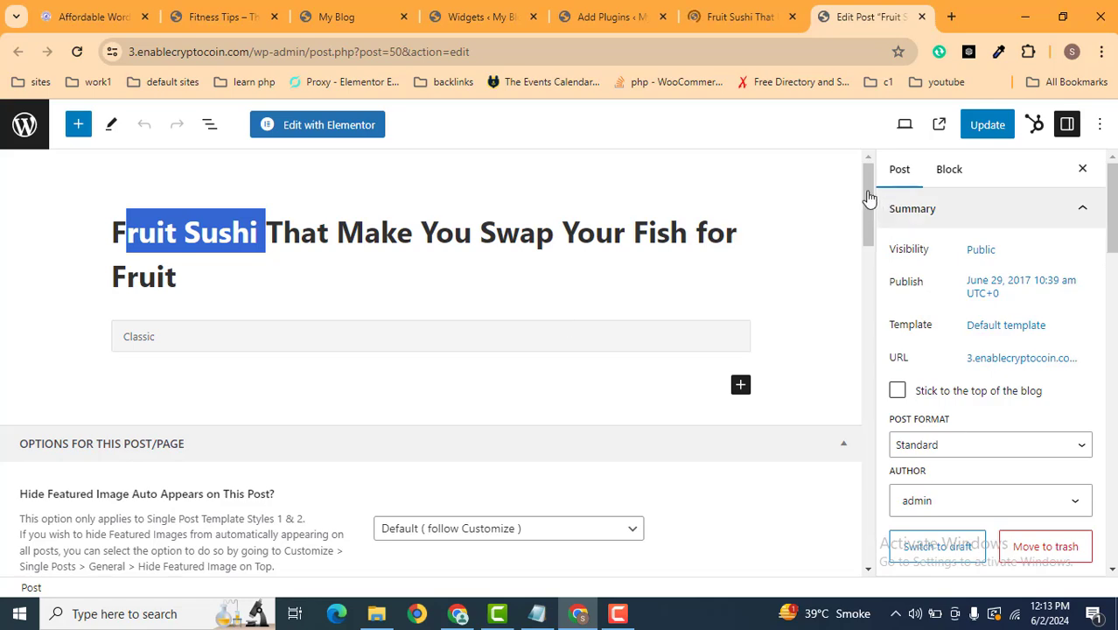
# Step: Confirm the body is a Classic block, check the Nutrition category, then return to the post
pyautogui.moveTo(863, 186); pyautogui.dragTo(866, 214)
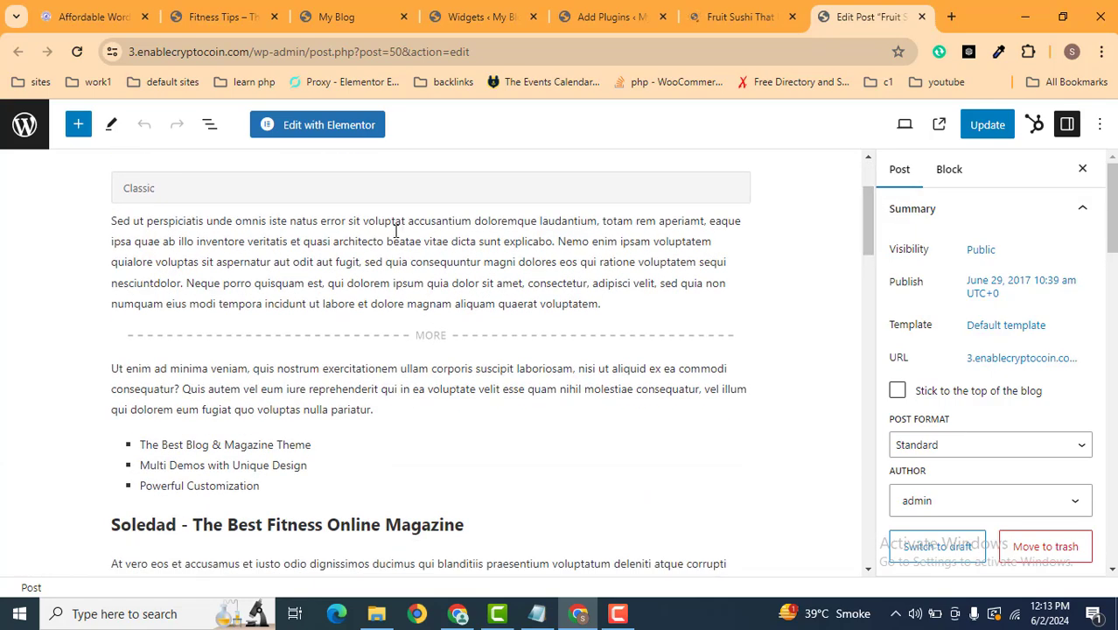
pyautogui.click(646, 291)
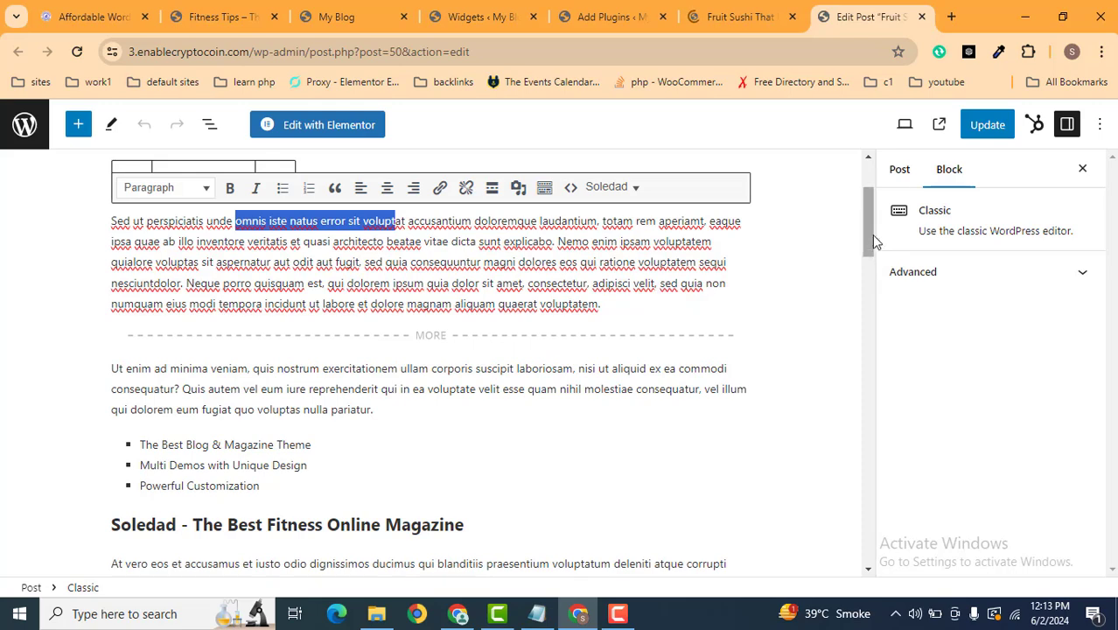
pyautogui.click(898, 172)
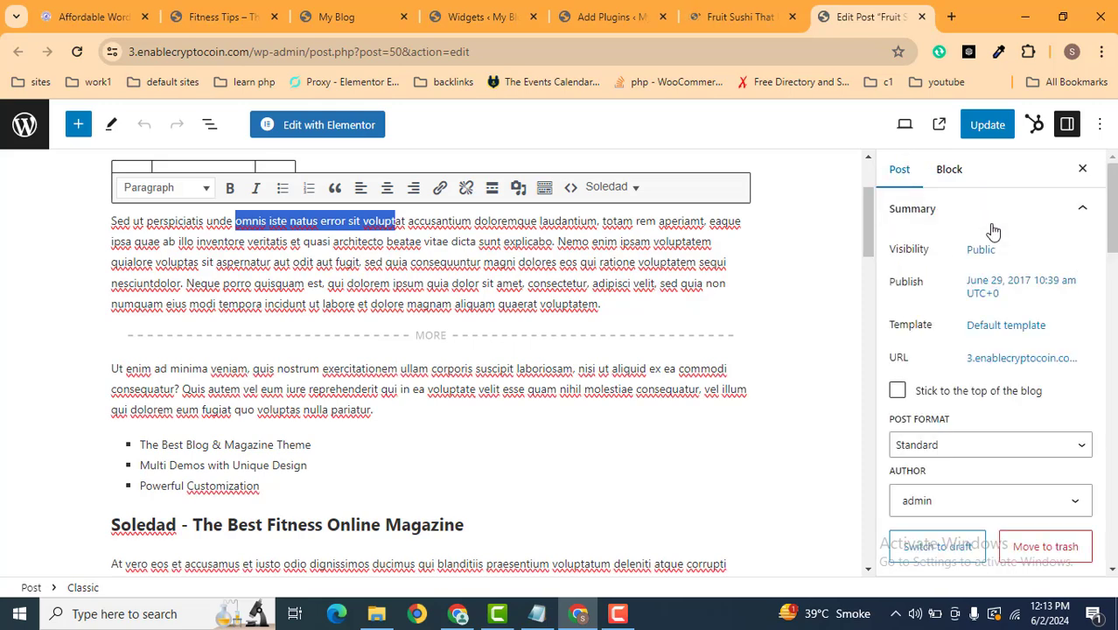
pyautogui.moveTo(1114, 201); pyautogui.dragTo(1115, 280)
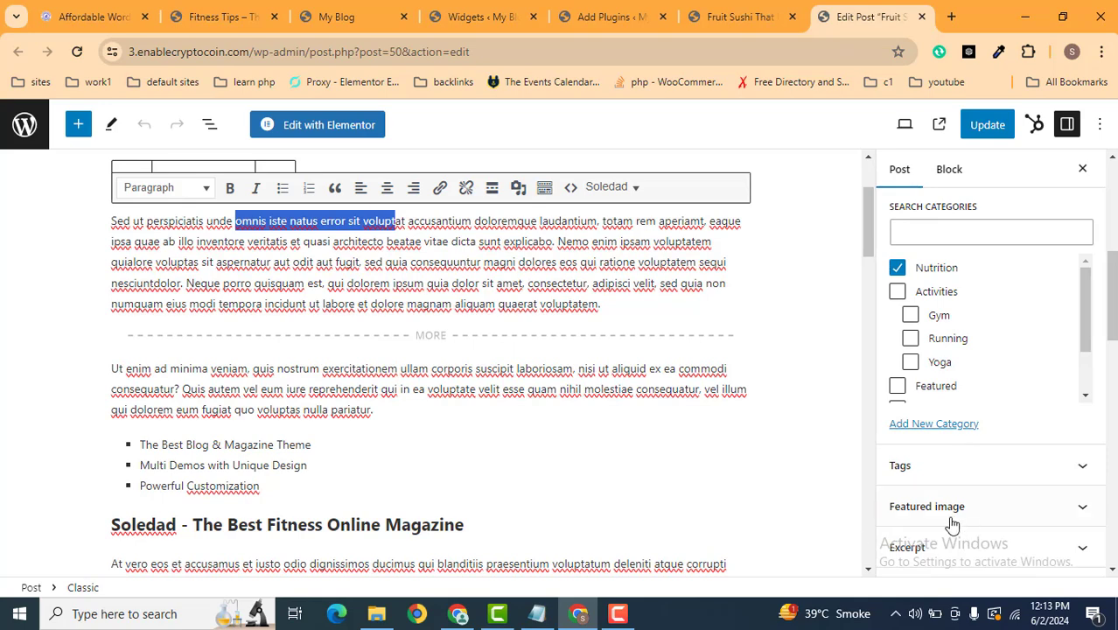
pyautogui.click(733, 10)
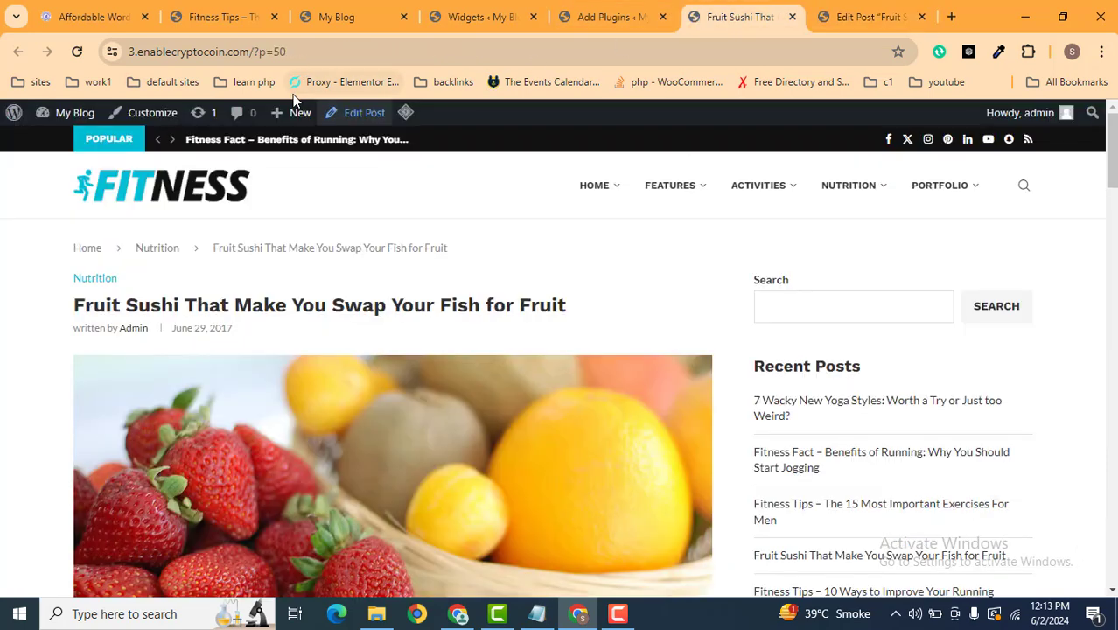
pyautogui.moveTo(292, 113)
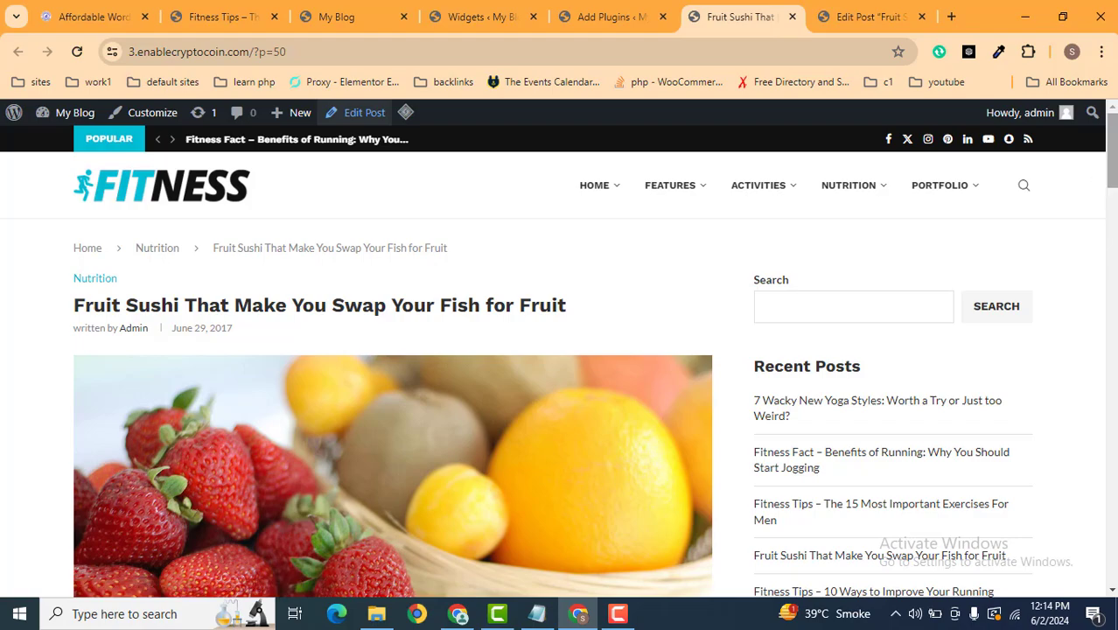
pyautogui.moveTo(1112, 130); pyautogui.dragTo(1103, 107)
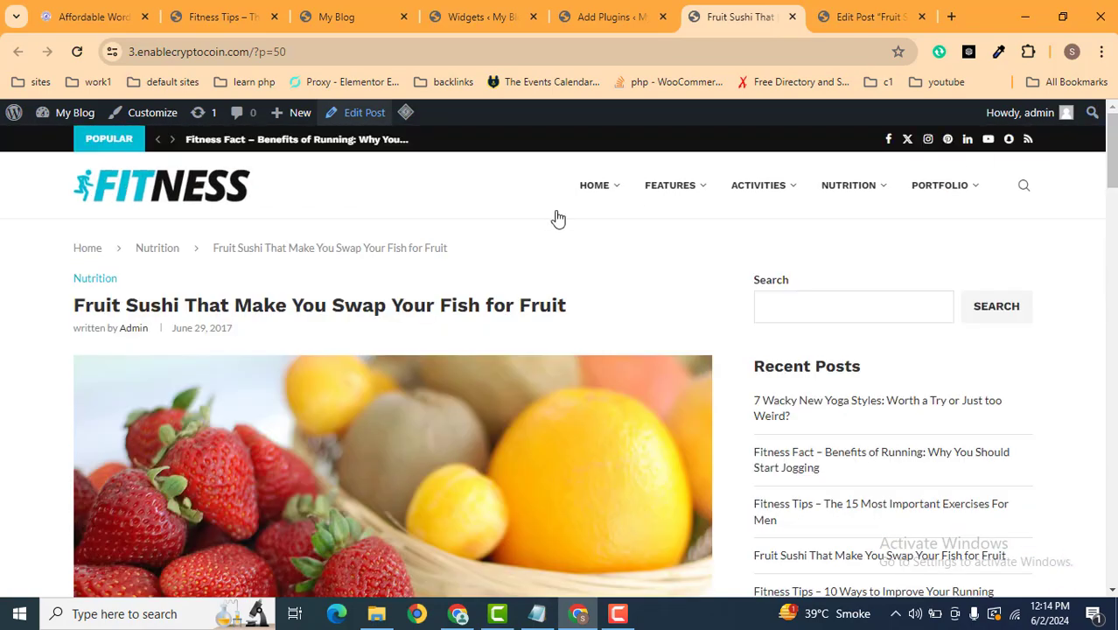